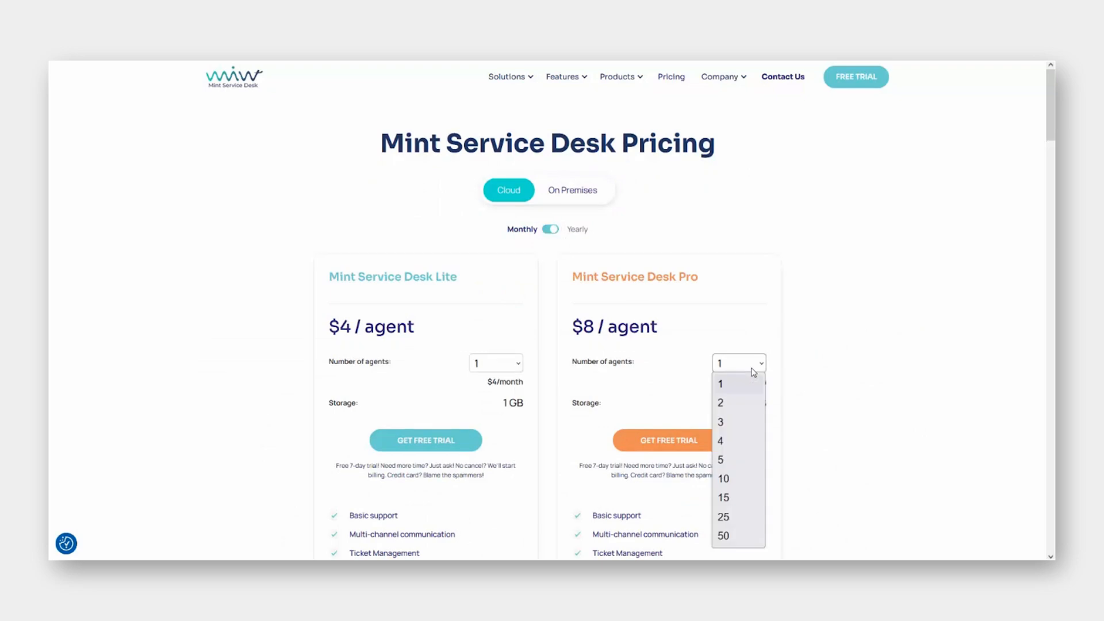
Choose 10 agents for the Pro cloud plan ($80/month, 10 GB) and start its free trial.
{"action": "left_click", "coordinate": [735, 478]}
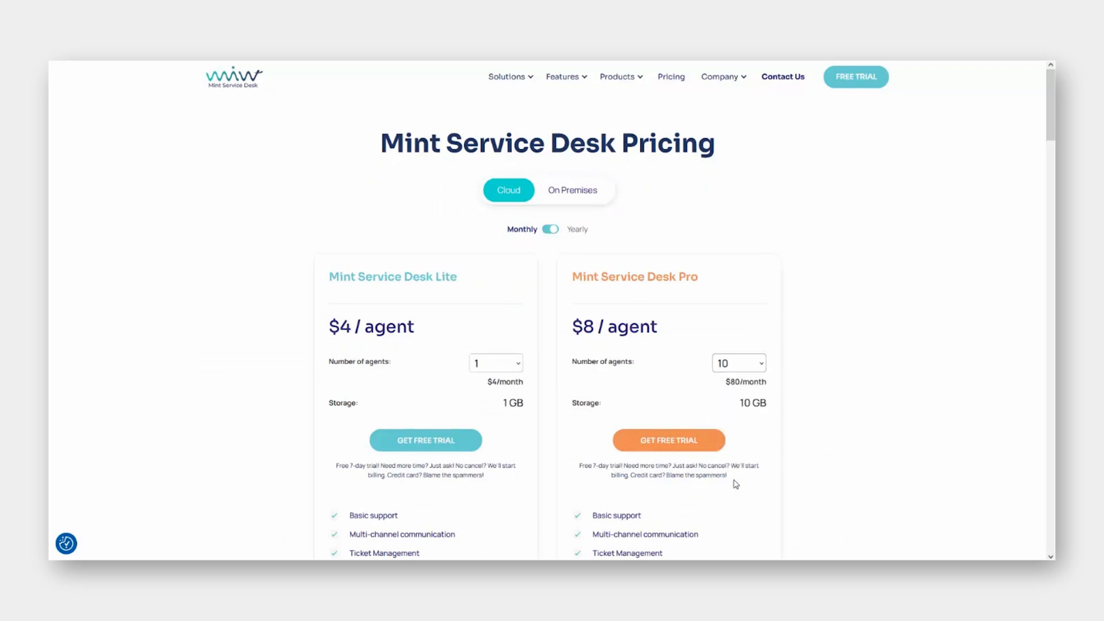
{"action": "left_click", "coordinate": [686, 442]}
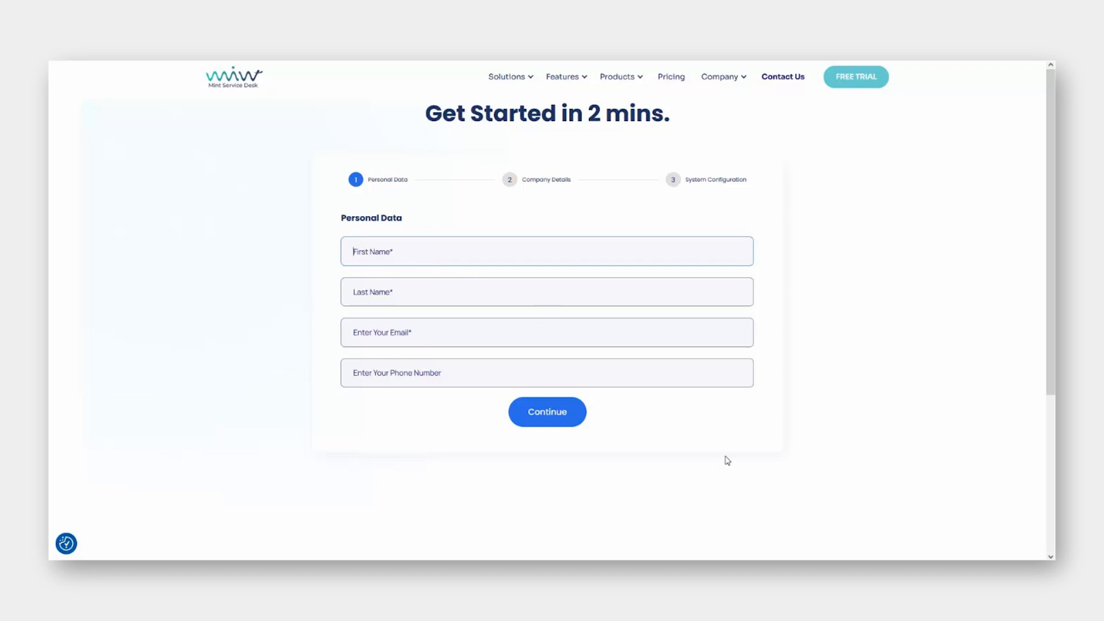
Enter the user's first and last name, e-mail address and phone number, then continue.
{"action": "type", "text": "John"}
{"action": "key", "text": "Tab"}
{"action": "type", "text": "Doe"}
{"action": "key", "text": "Tab"}
{"action": "type", "text": "j"}
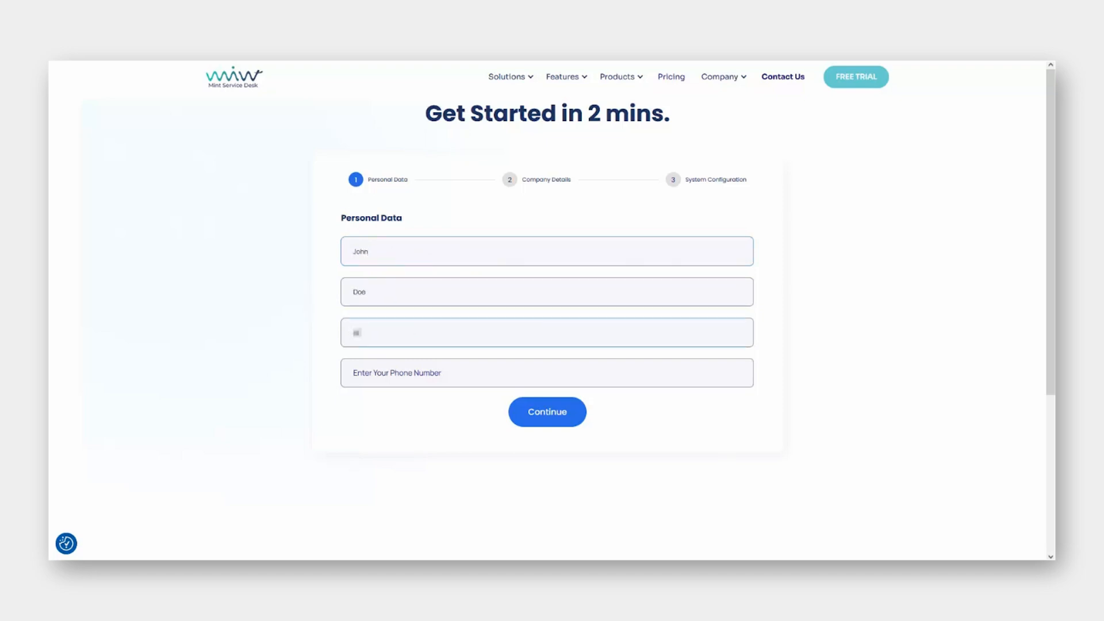
{"action": "type", "text": "o"}
{"action": "key", "text": "BackSpace"}
{"action": "key", "text": "BackSpace"}
{"action": "key", "text": "Tab"}
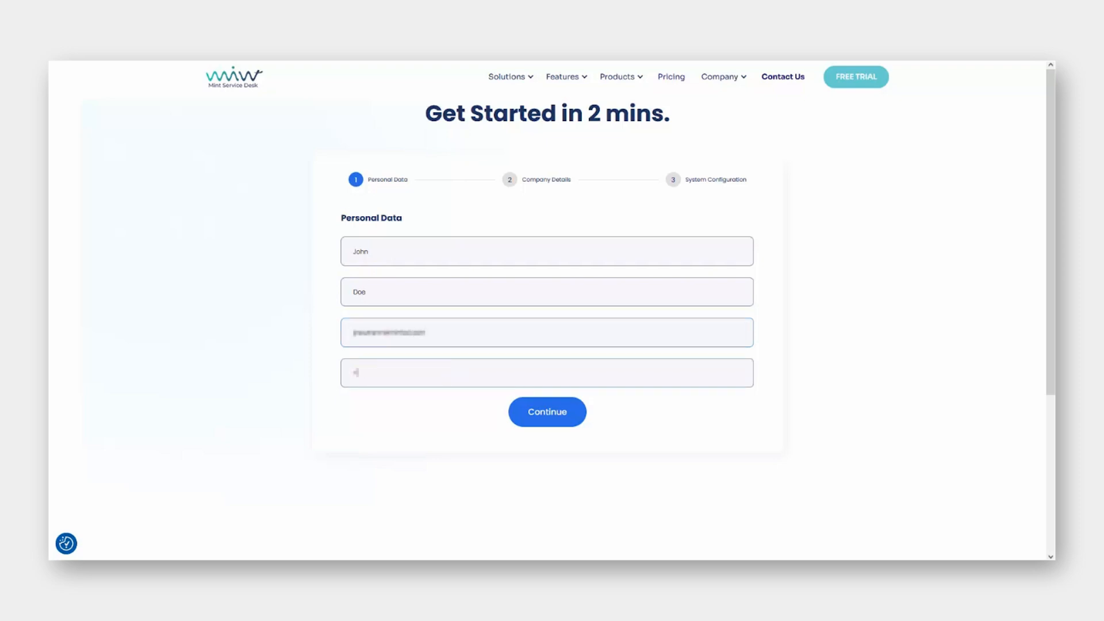
{"action": "left_click", "coordinate": [552, 422]}
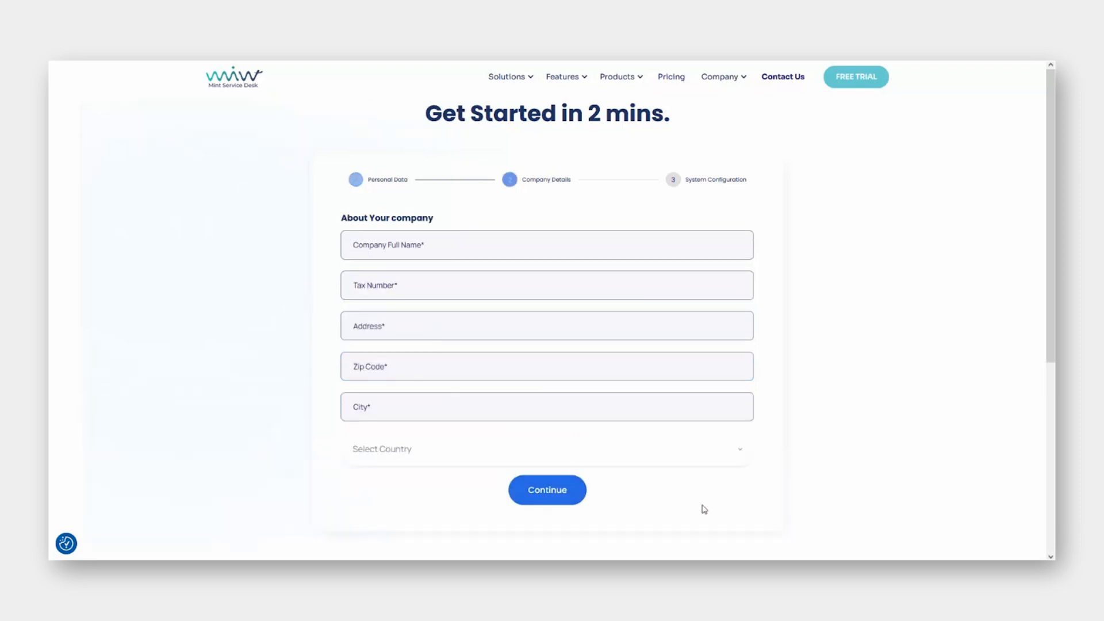
Fill in the company's name, tax number and address in Rzeszów, select Poland, and continue.
{"action": "left_click", "coordinate": [721, 247]}
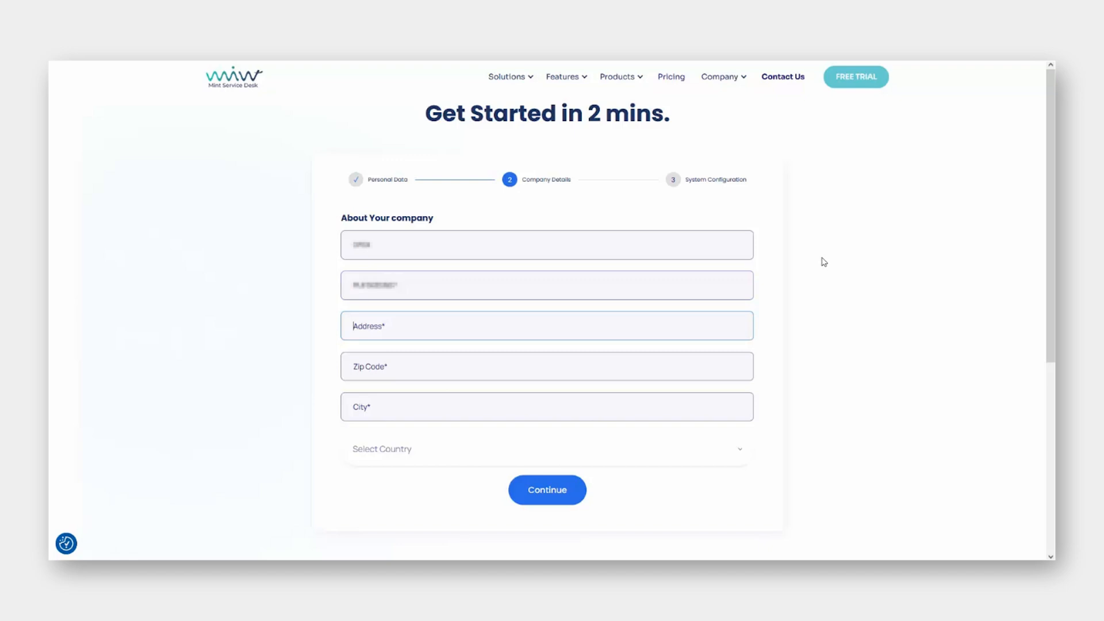
{"action": "left_click", "coordinate": [697, 453]}
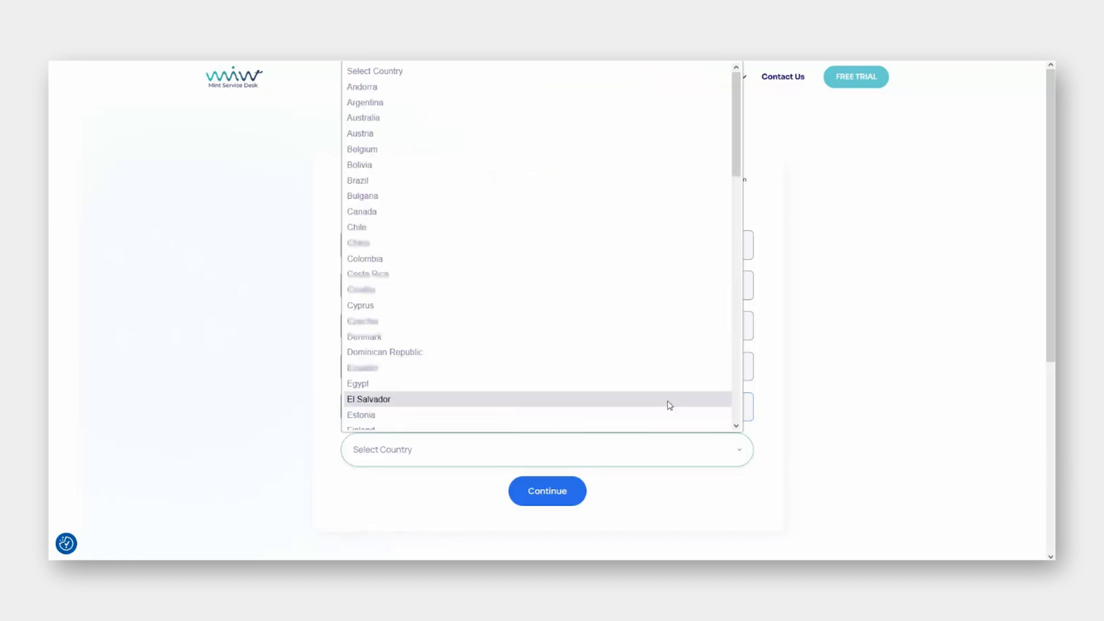
{"action": "type", "text": "pol"}
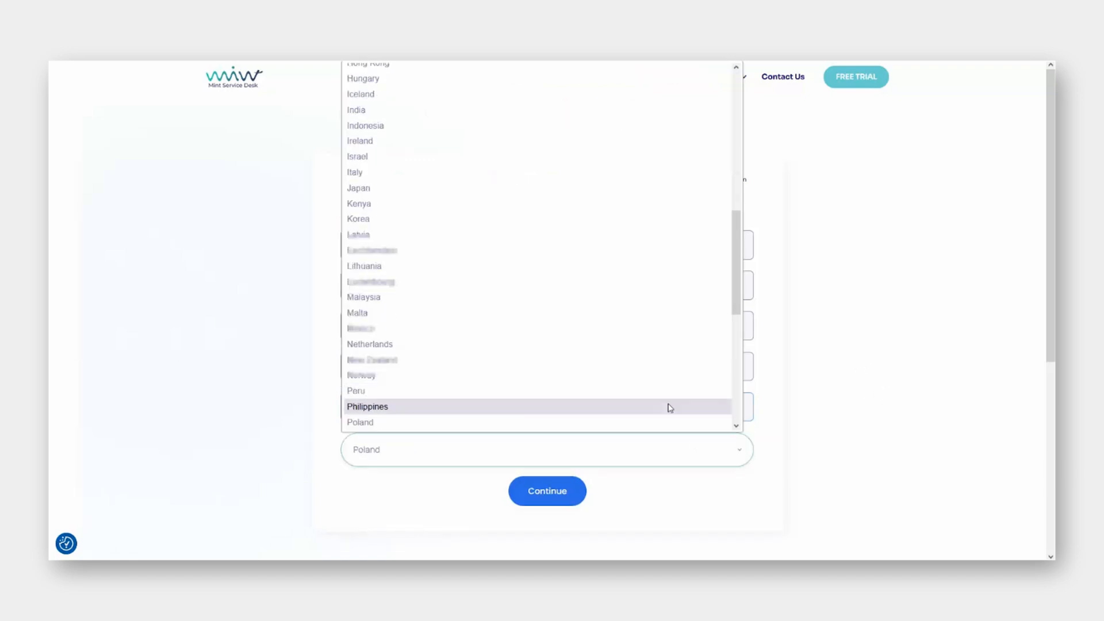
{"action": "left_click", "coordinate": [662, 420]}
{"action": "left_click", "coordinate": [563, 501]}
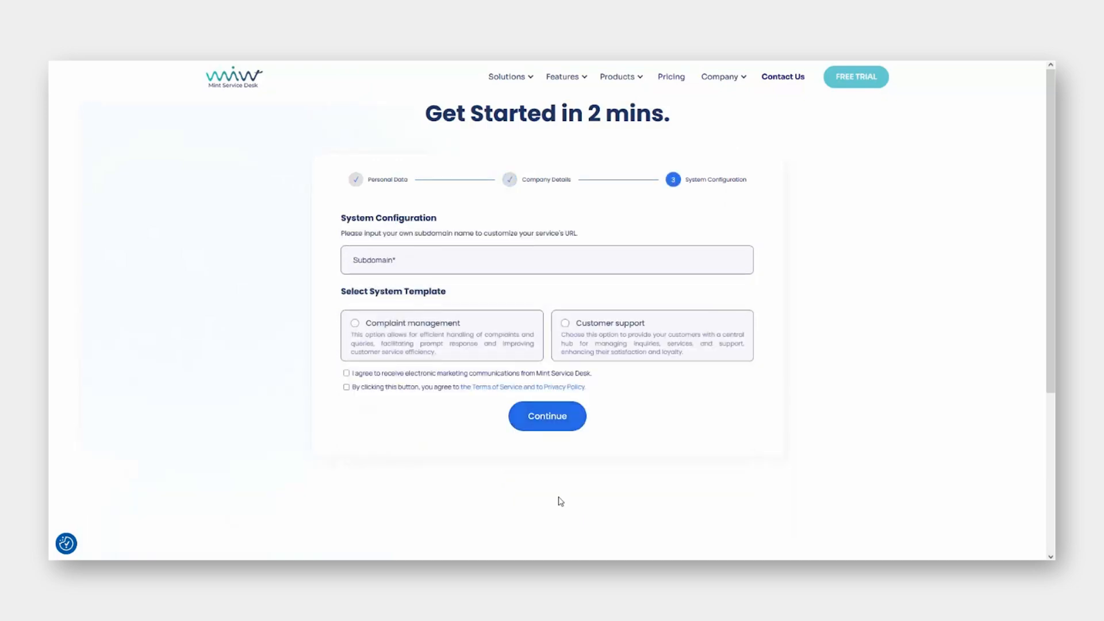
Set subdomain 'cloud', pick the Customer support template, accept the terms and continue to payment.
{"action": "left_click", "coordinate": [464, 267]}
{"action": "type", "text": "cloud"}
{"action": "left_click", "coordinate": [565, 323]}
{"action": "left_click", "coordinate": [346, 388]}
{"action": "left_click", "coordinate": [546, 418]}
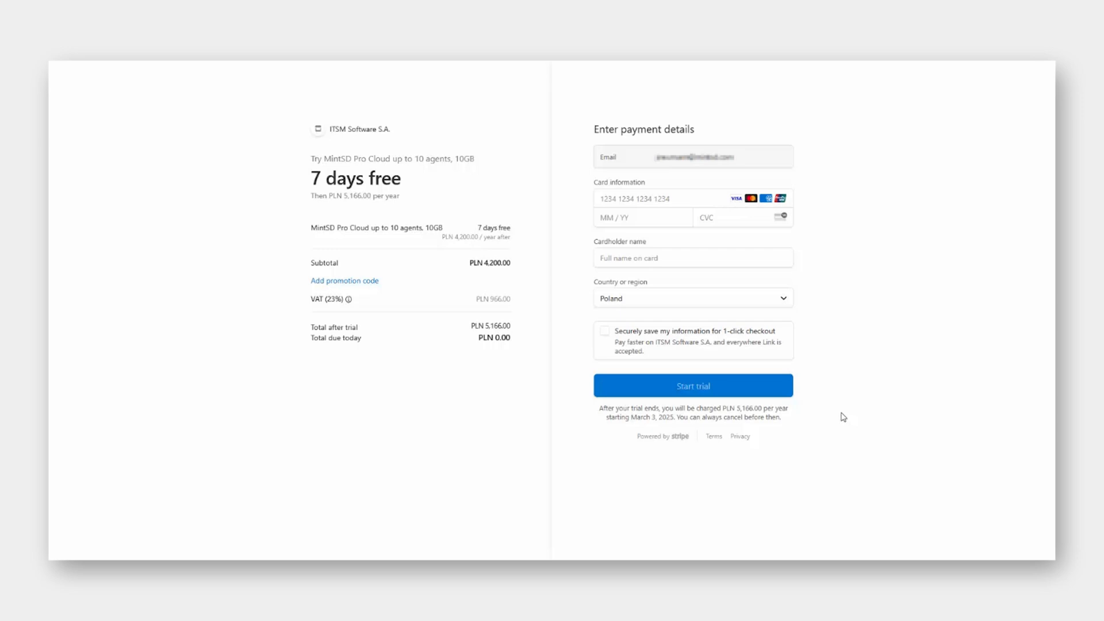
Provide the card details in Stripe Checkout and start the 7-day Pro trial.
{"action": "left_click", "coordinate": [603, 199]}
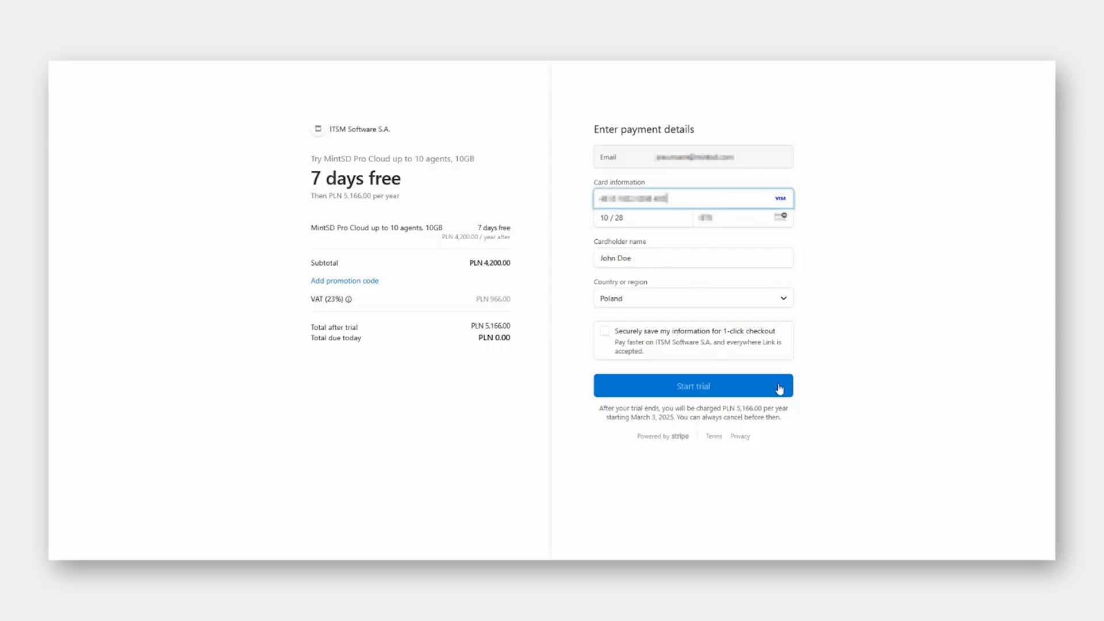
{"action": "left_click", "coordinate": [779, 386]}
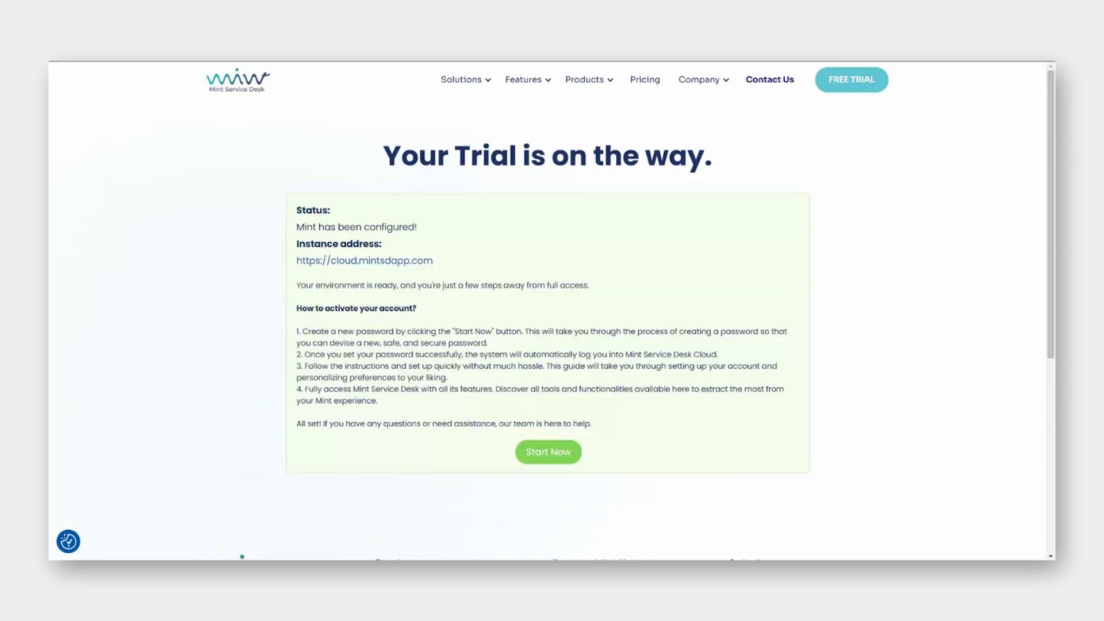
Start account activation, enter the new password, confirm it and submit.
{"action": "left_click", "coordinate": [534, 454]}
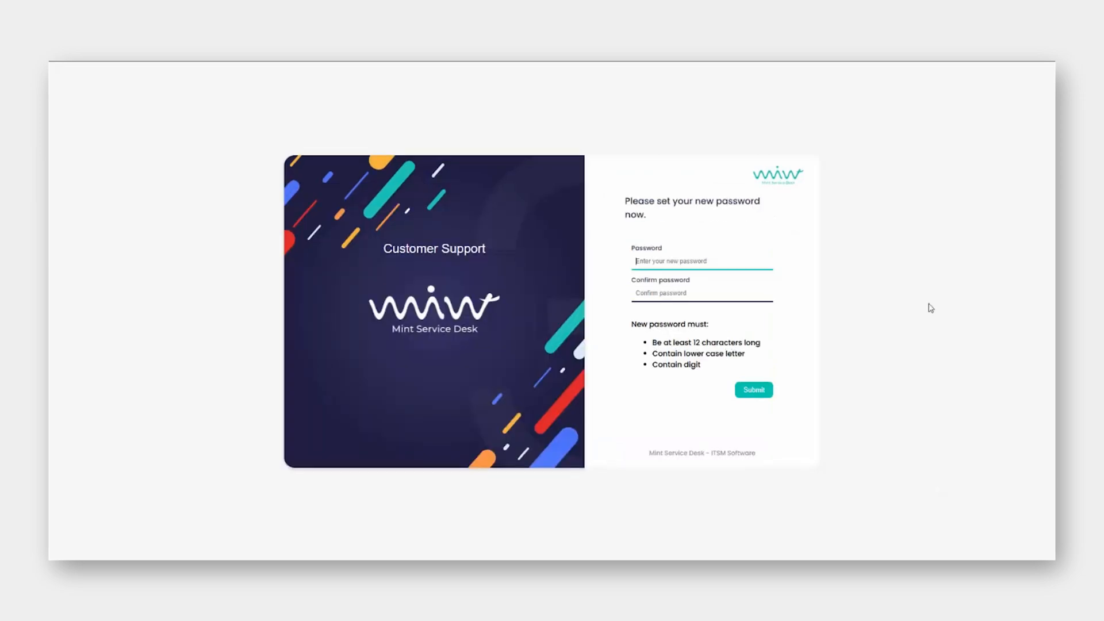
{"action": "type", "text": "**********"}
{"action": "key", "text": "Tab"}
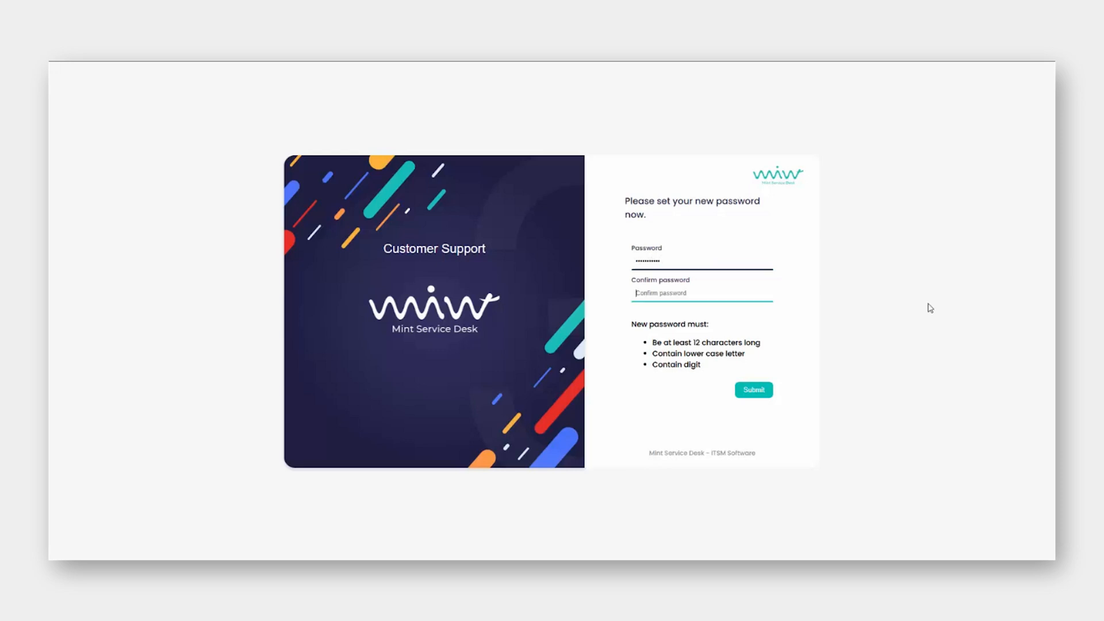
{"action": "type", "text": "***"}
{"action": "key", "text": "Return"}
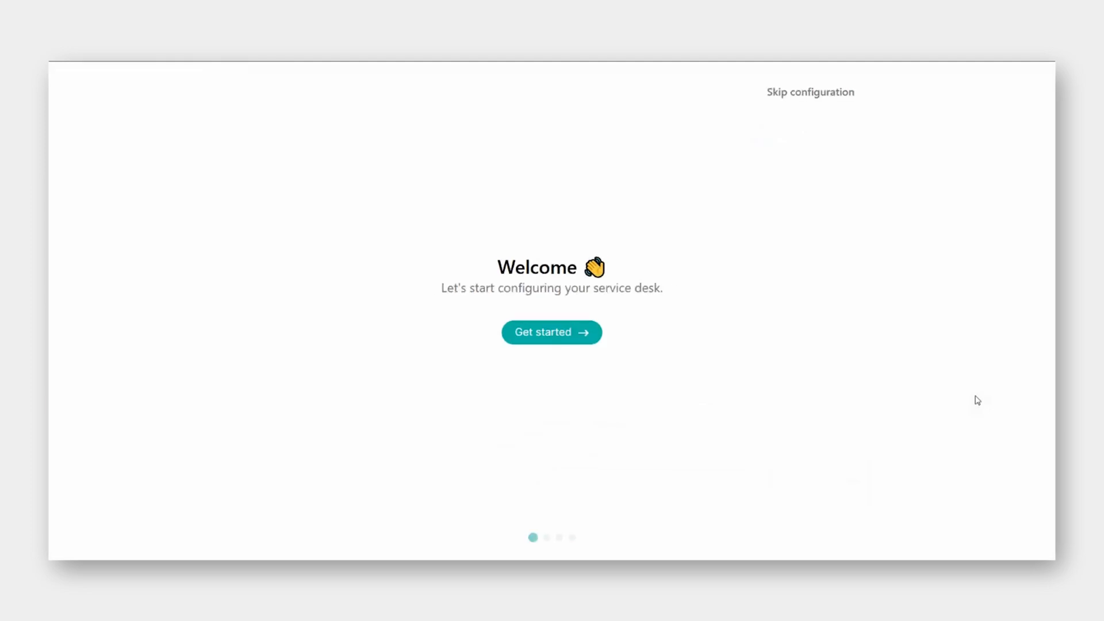
Get started with setup and invite an agent by entering their first name, last name and e-mail.
{"action": "left_click", "coordinate": [572, 338]}
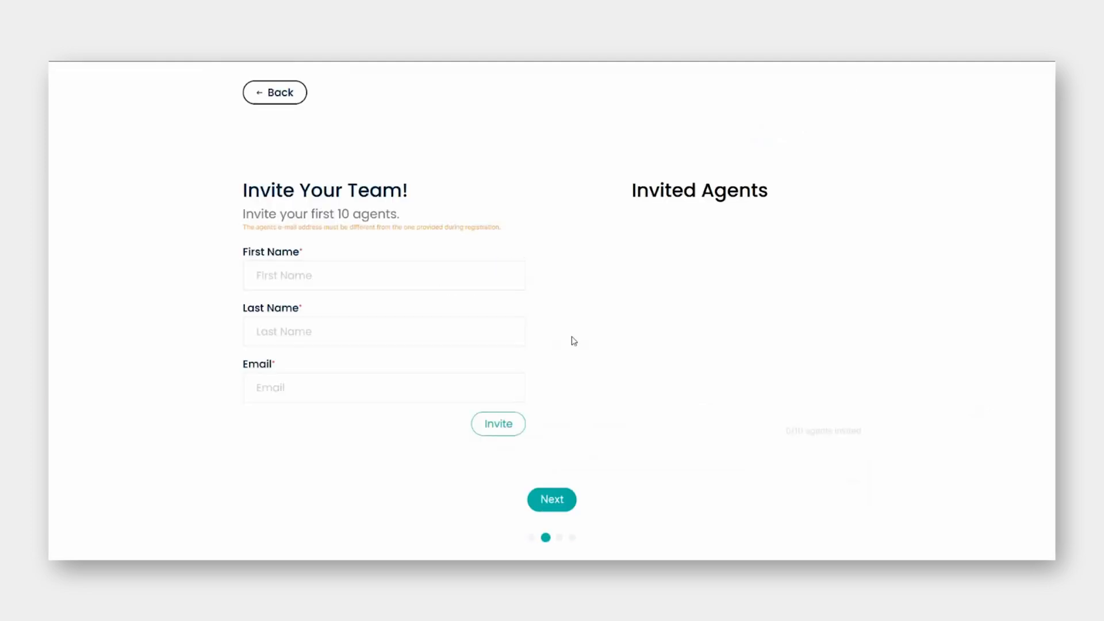
{"action": "left_click", "coordinate": [480, 278]}
{"action": "type", "text": "Agent"}
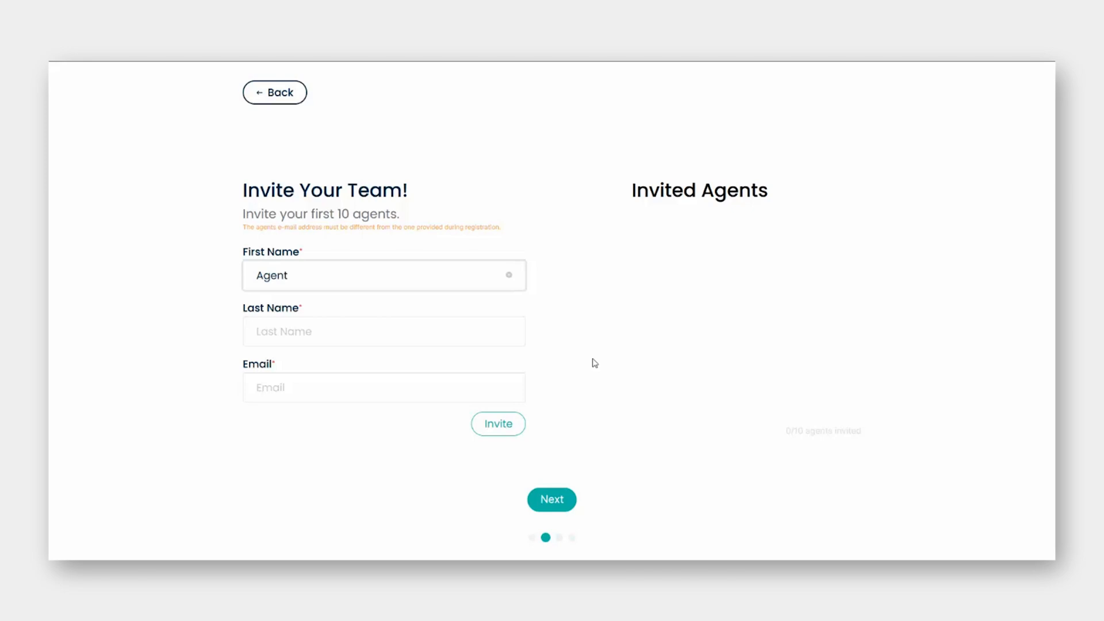
{"action": "key", "text": "Tab"}
{"action": "type", "text": "Mint"}
{"action": "key", "text": "Tab"}
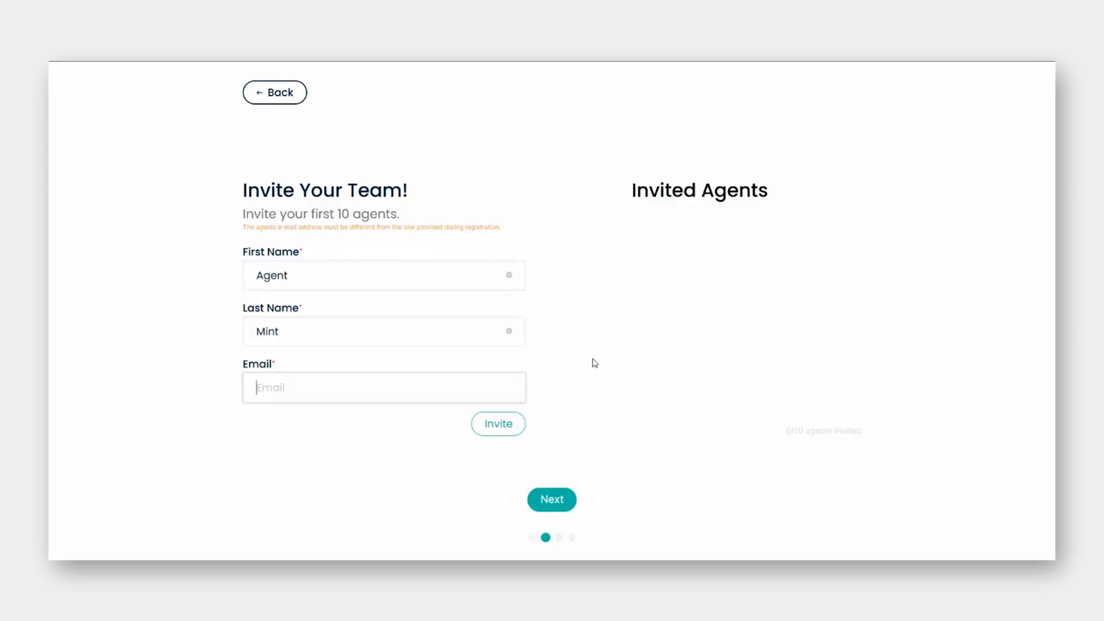
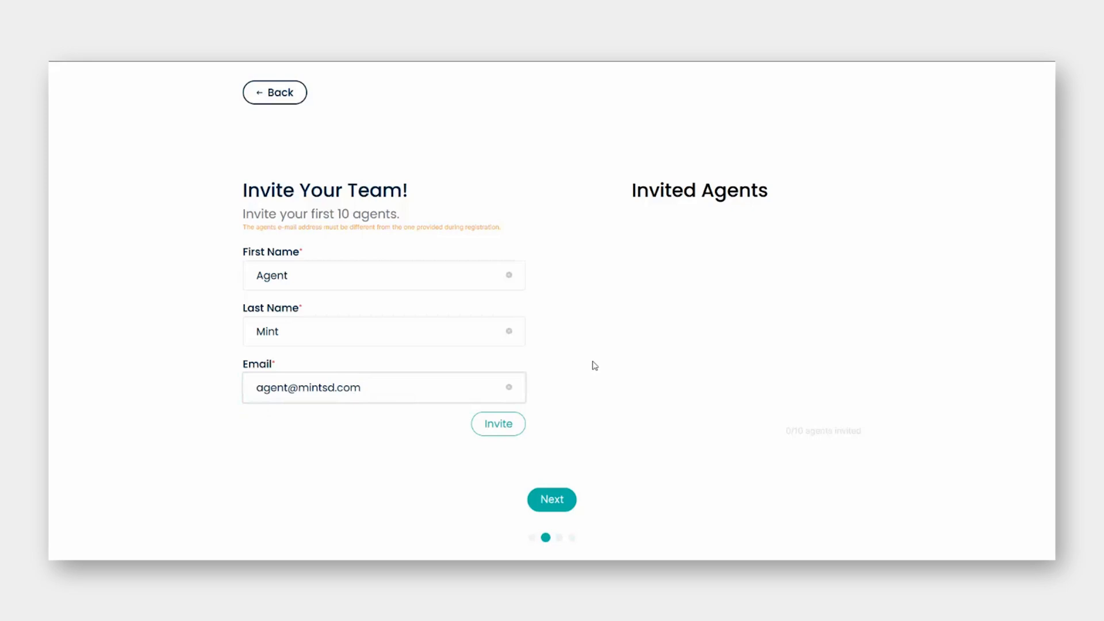
{"action": "left_click", "coordinate": [476, 426]}
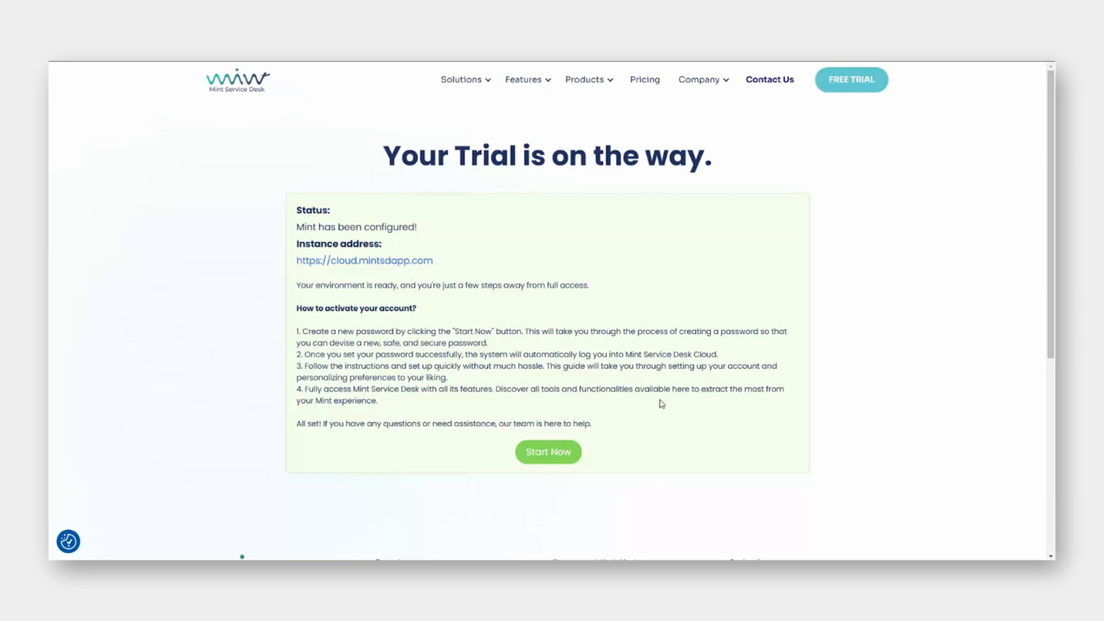
Go to the cloud.mintsdapp.com instance's Sign In page via Start Now.
{"action": "left_click", "coordinate": [549, 454]}
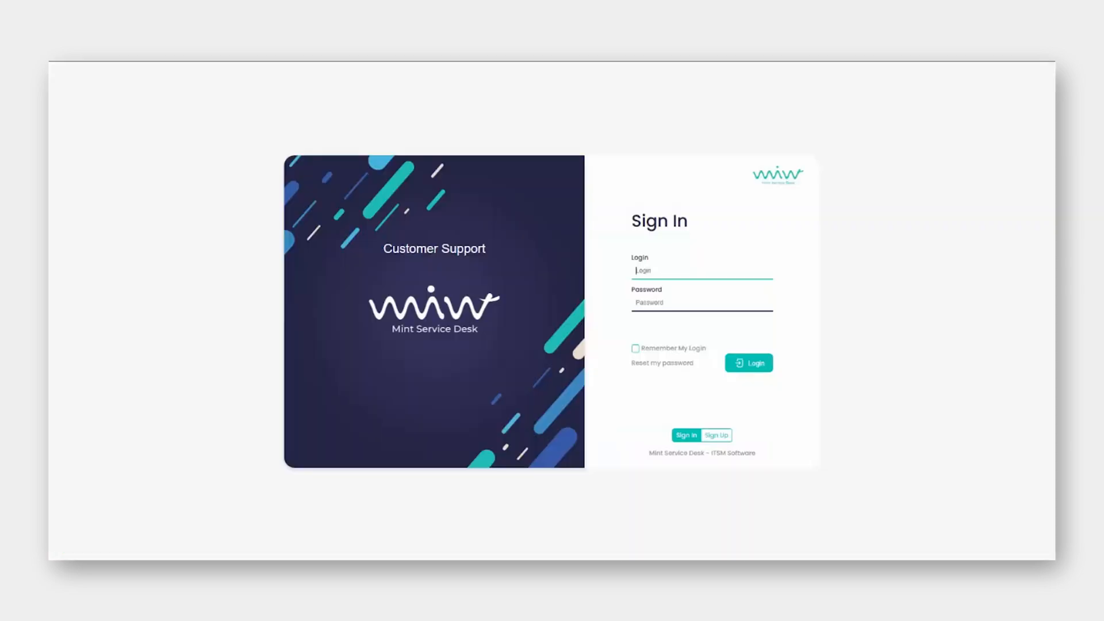
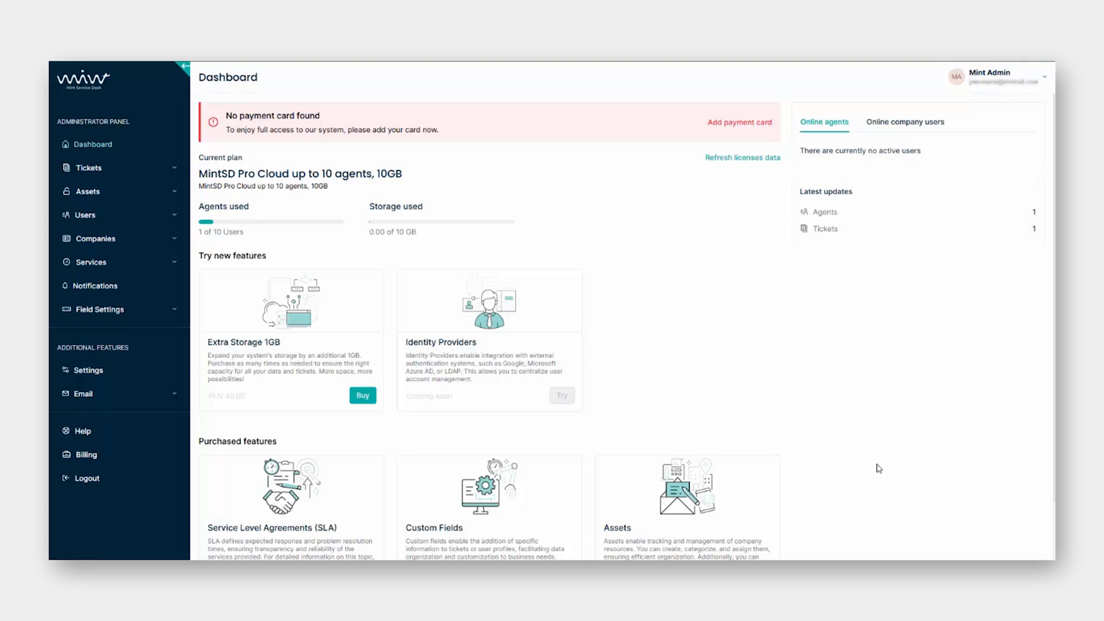
Review the MintSD Pro Cloud plan usage on the dashboard and expand the Users sidebar section.
{"action": "scroll", "coordinate": [826, 409], "scroll_direction": "down", "scroll_amount": 2}
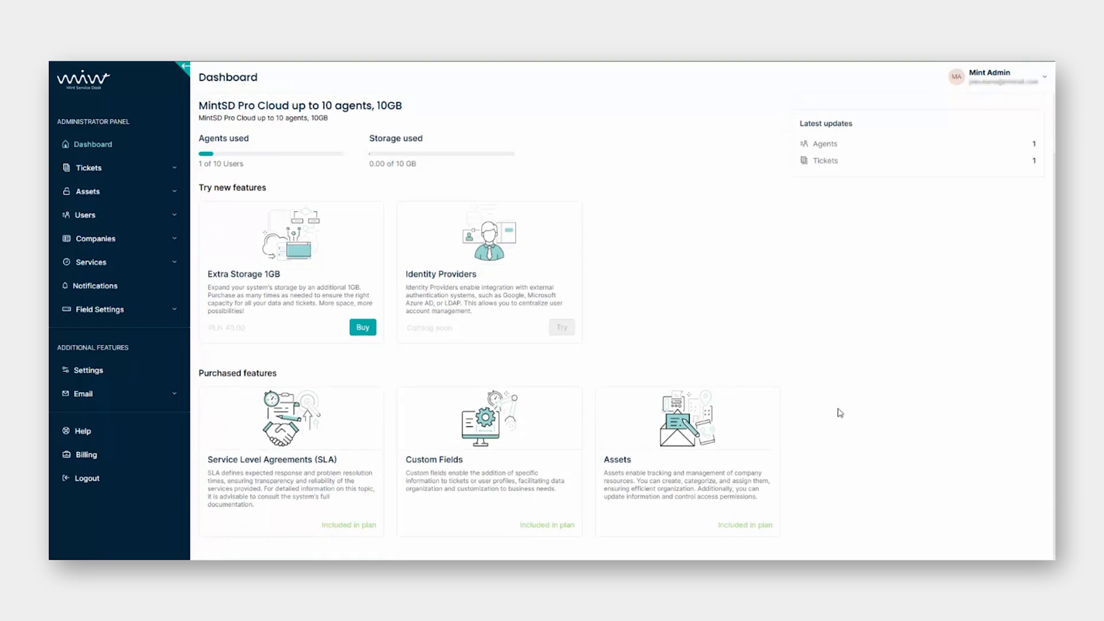
{"action": "scroll", "coordinate": [836, 409], "scroll_direction": "up", "scroll_amount": 2}
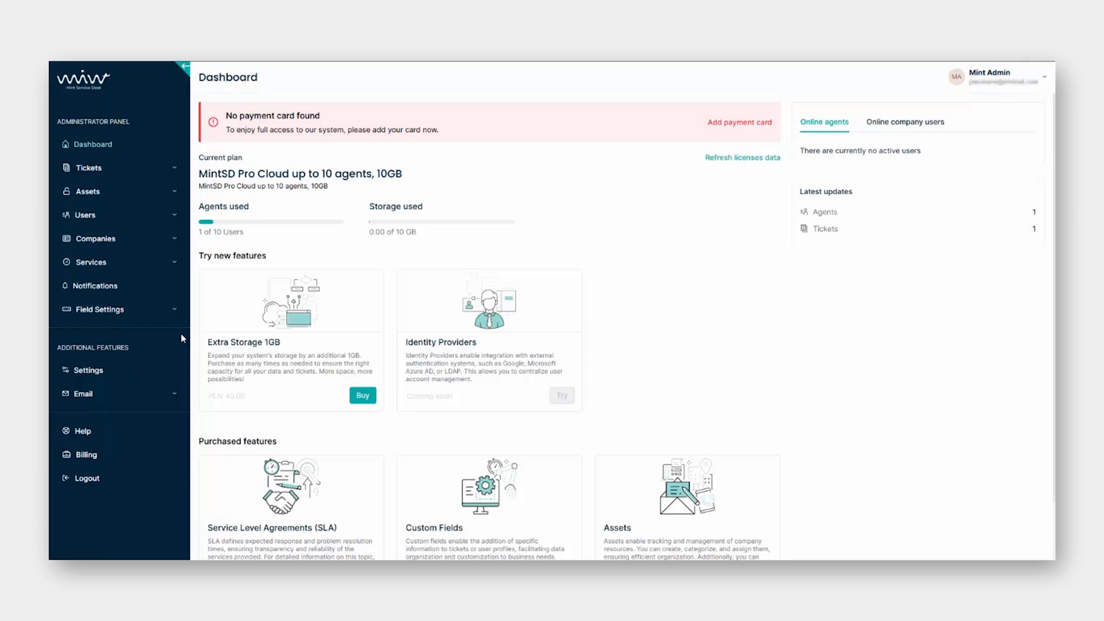
{"action": "left_click", "coordinate": [171, 221]}
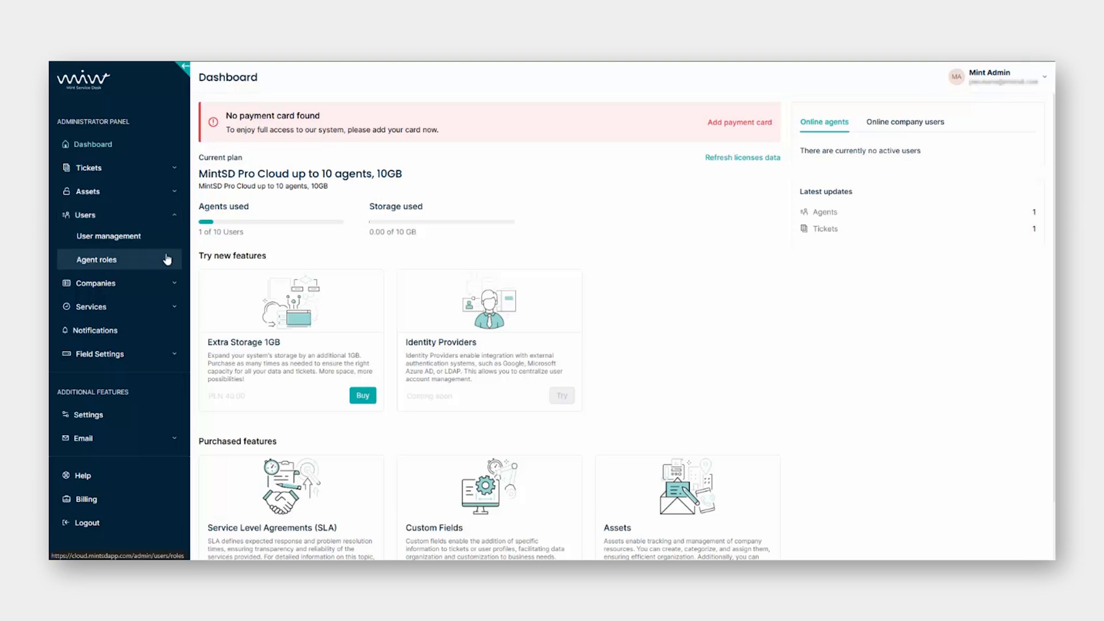
Open User Management and view the Admin, Customer and Unassigned lists before returning to Agent.
{"action": "left_click", "coordinate": [151, 243]}
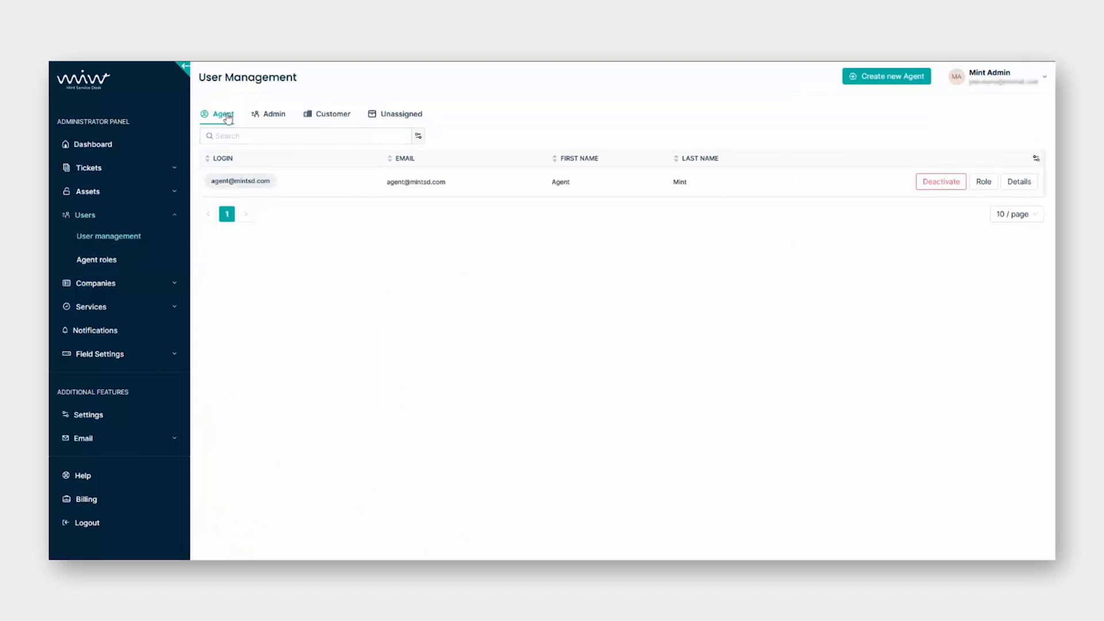
{"action": "left_click", "coordinate": [278, 121]}
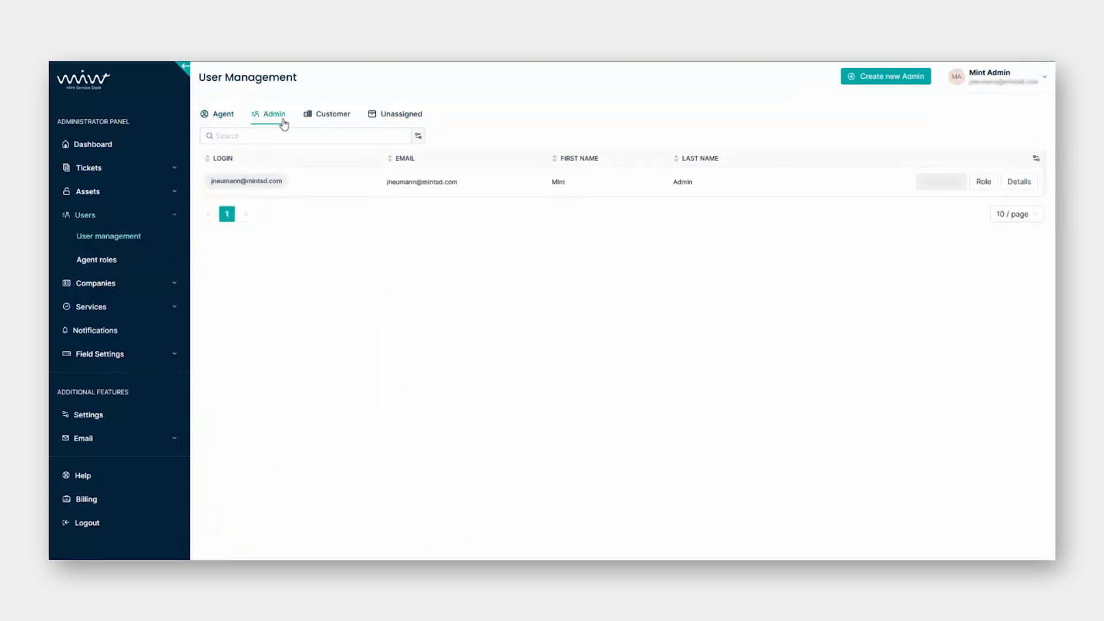
{"action": "left_click", "coordinate": [335, 126]}
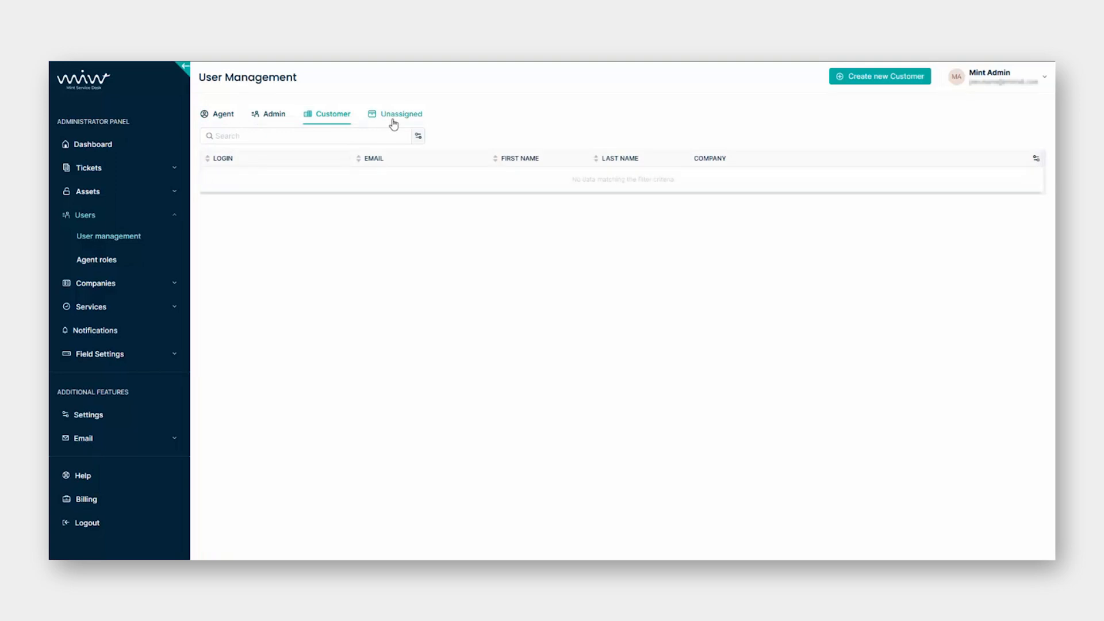
{"action": "left_click", "coordinate": [389, 122]}
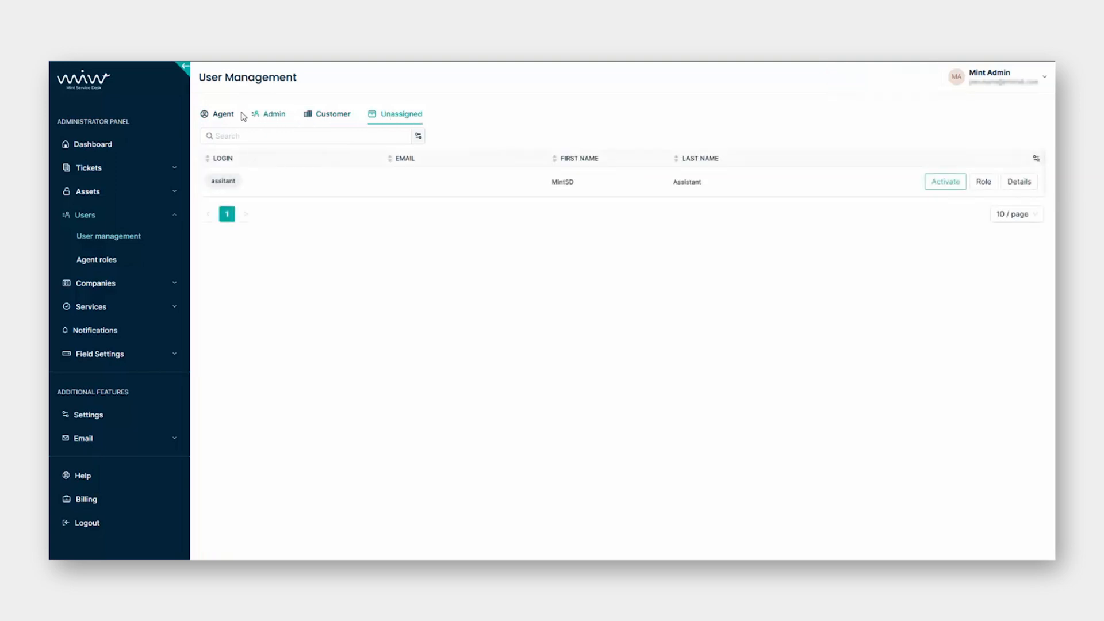
{"action": "left_click", "coordinate": [223, 116]}
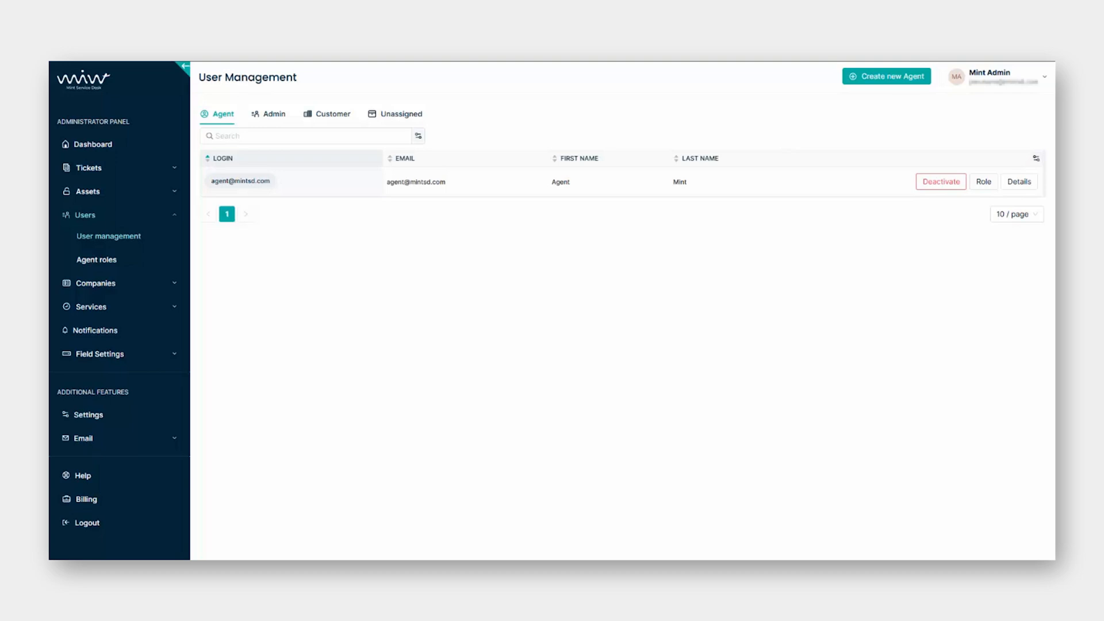
Switch between the Admin and Agent lists, then view the Service Desk Agent role under Agent roles.
{"action": "left_click", "coordinate": [266, 113]}
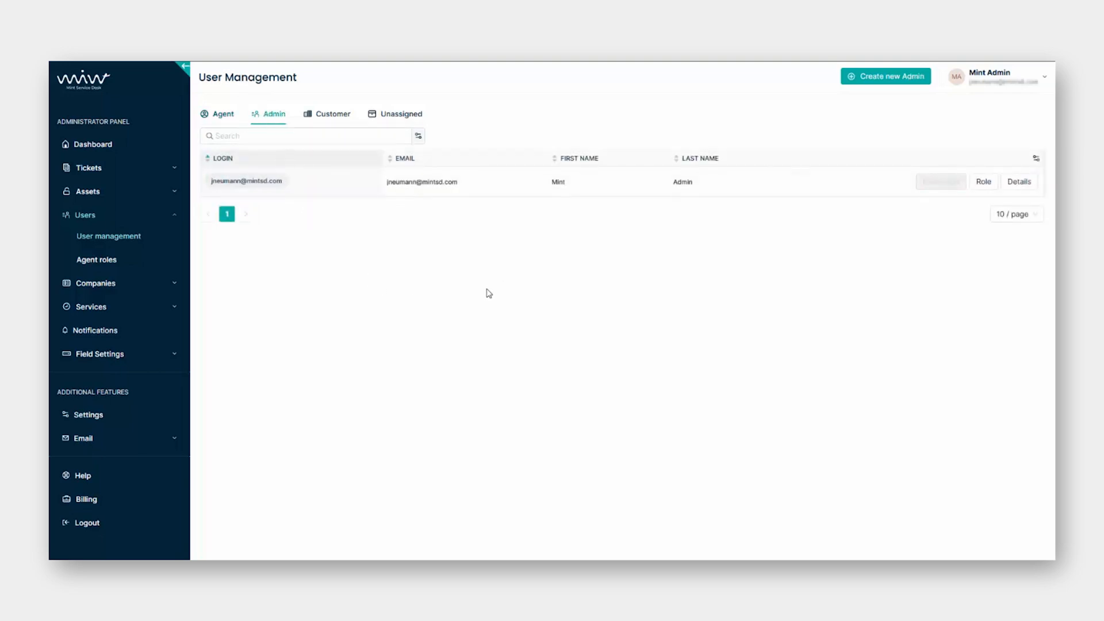
{"action": "left_click", "coordinate": [229, 118]}
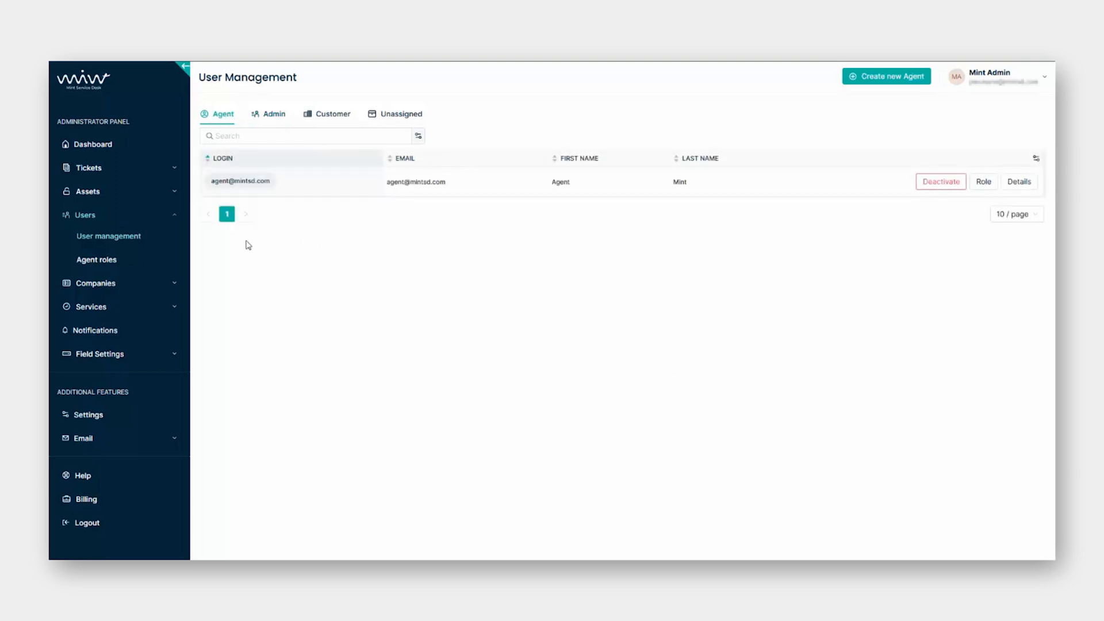
{"action": "left_click", "coordinate": [138, 262]}
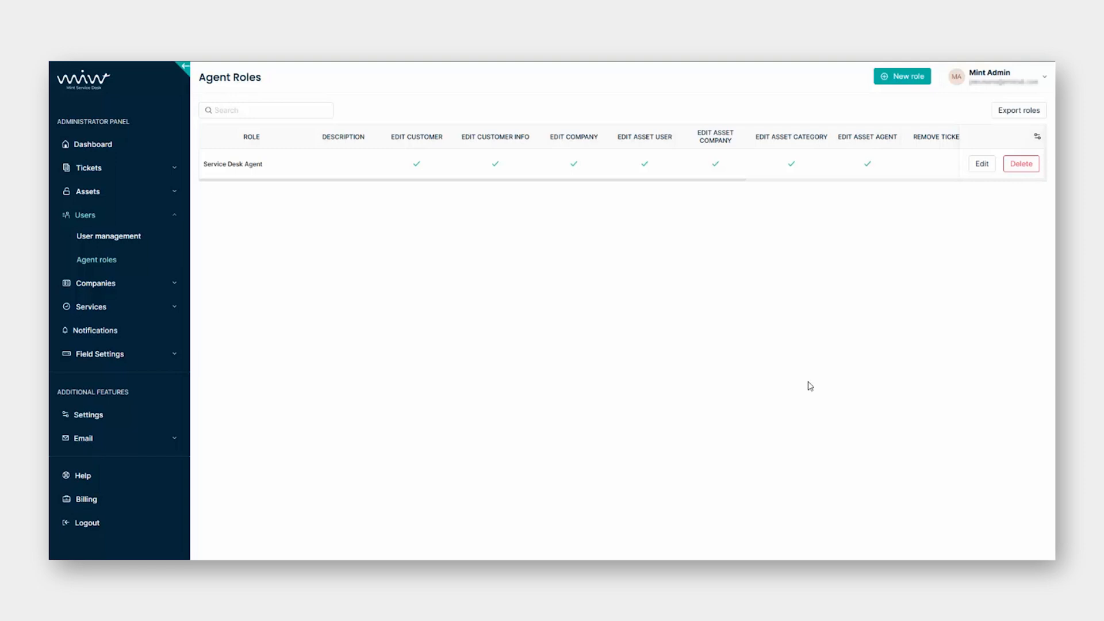
Go back to User Management's Agent list with its single agent account.
{"action": "left_click", "coordinate": [165, 243]}
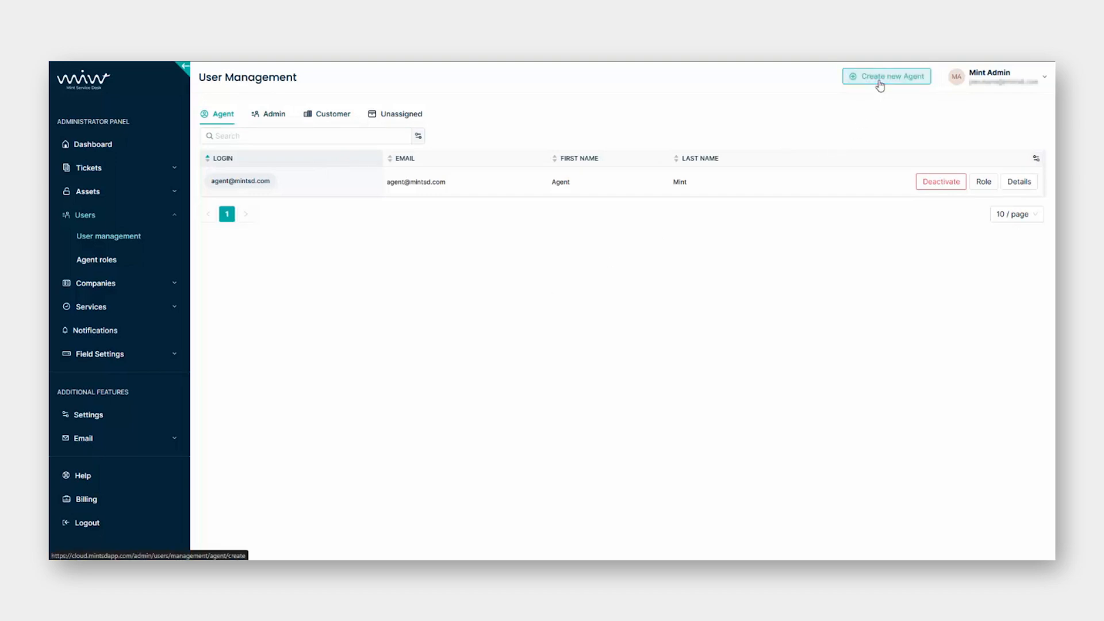
{"action": "left_click", "coordinate": [271, 114]}
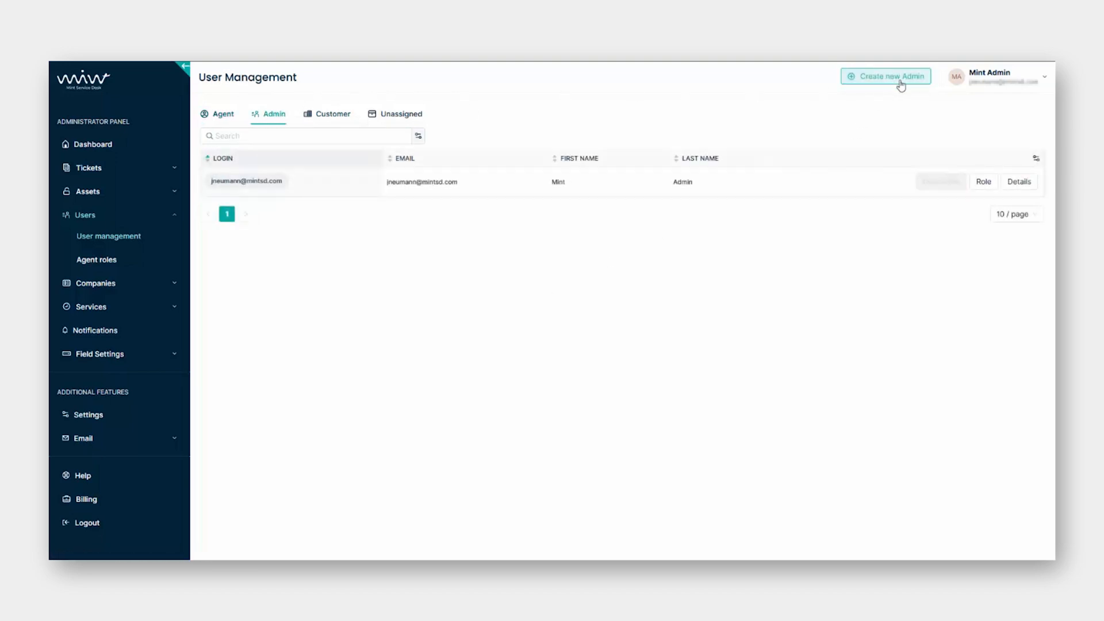
{"action": "left_click", "coordinate": [329, 113]}
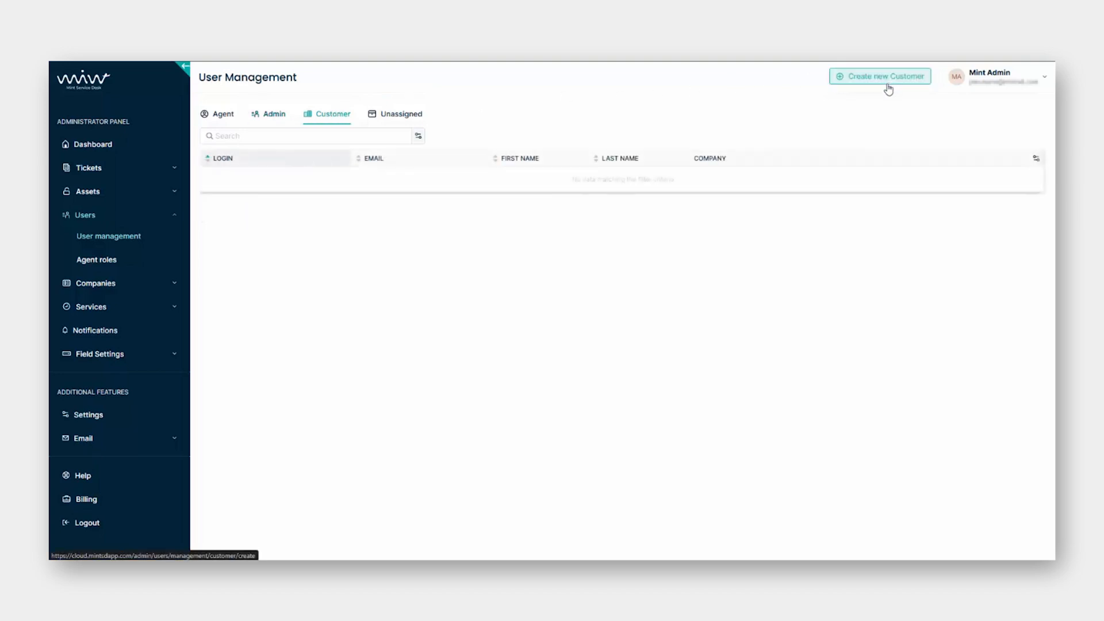
{"action": "left_click", "coordinate": [222, 115]}
{"action": "left_click", "coordinate": [878, 80]}
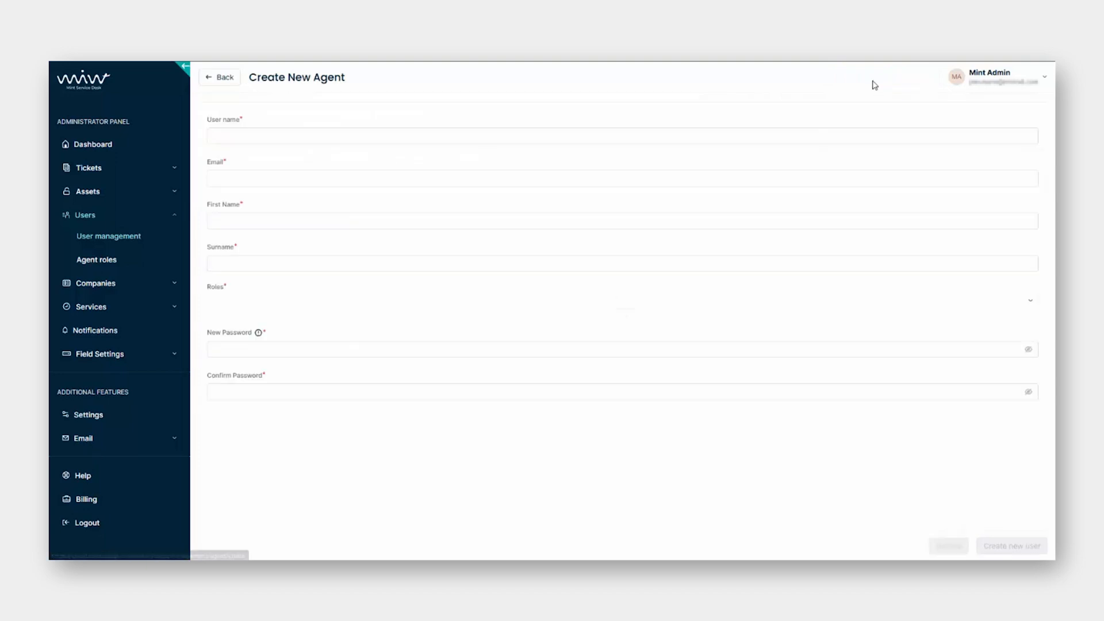
{"action": "left_click", "coordinate": [306, 132]}
{"action": "left_click", "coordinate": [275, 182]}
{"action": "left_click", "coordinate": [278, 216]}
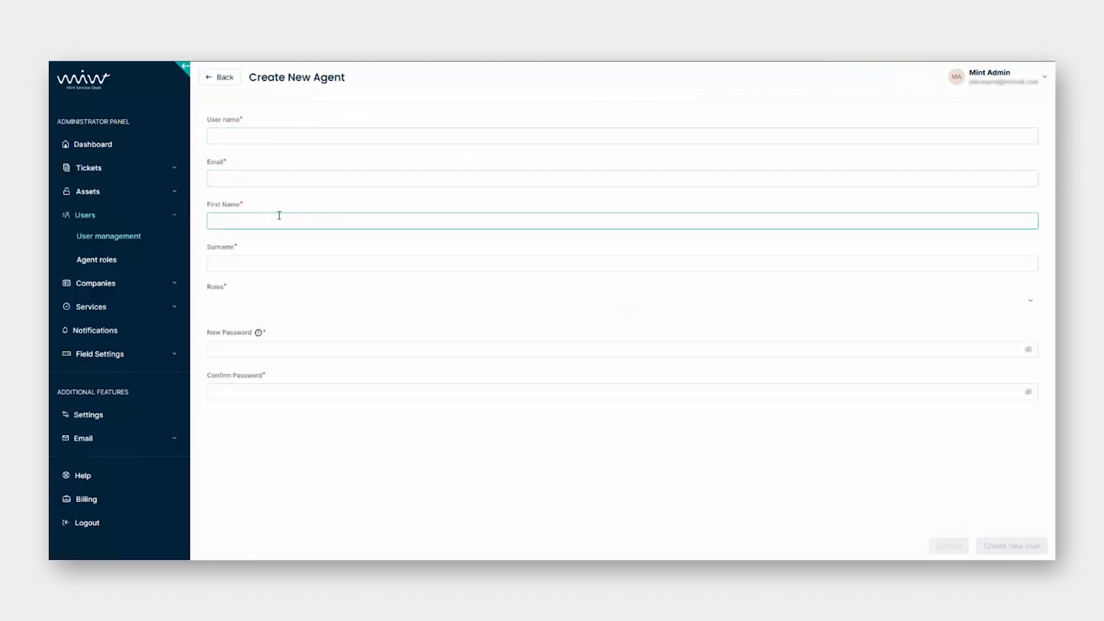
{"action": "left_click", "coordinate": [279, 263]}
{"action": "left_click", "coordinate": [292, 300]}
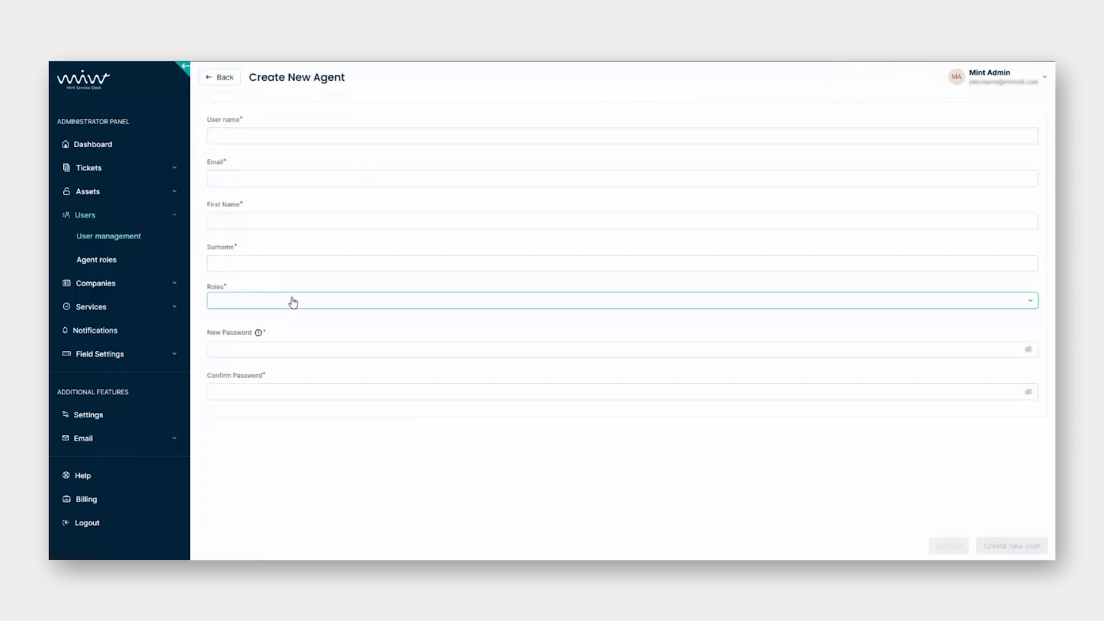
{"action": "left_click", "coordinate": [309, 347]}
{"action": "left_click", "coordinate": [318, 390]}
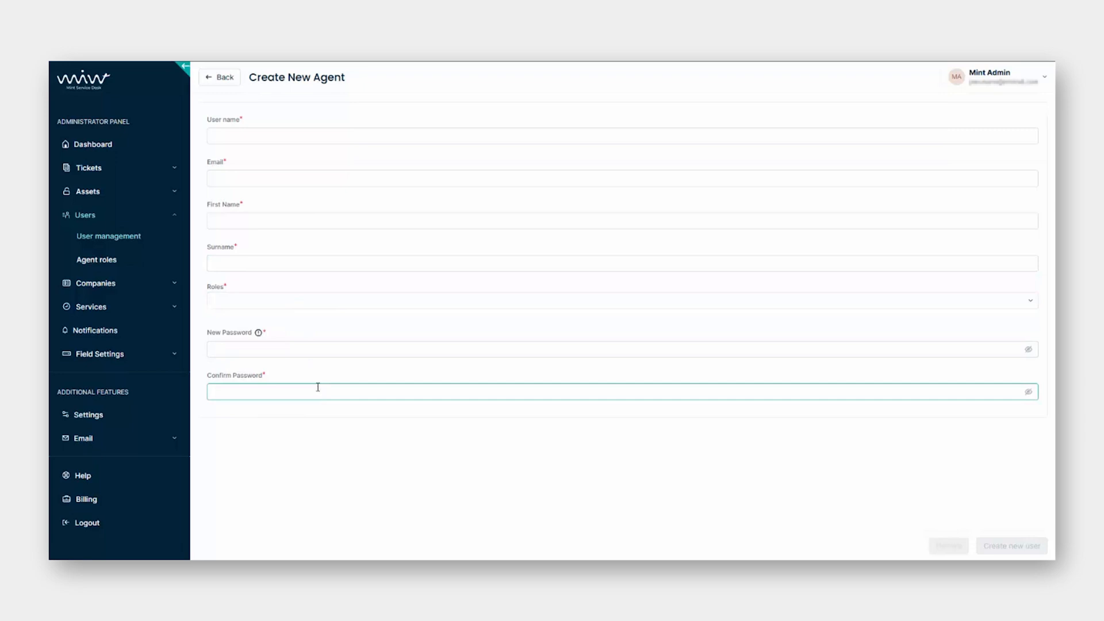
{"action": "left_click", "coordinate": [641, 486]}
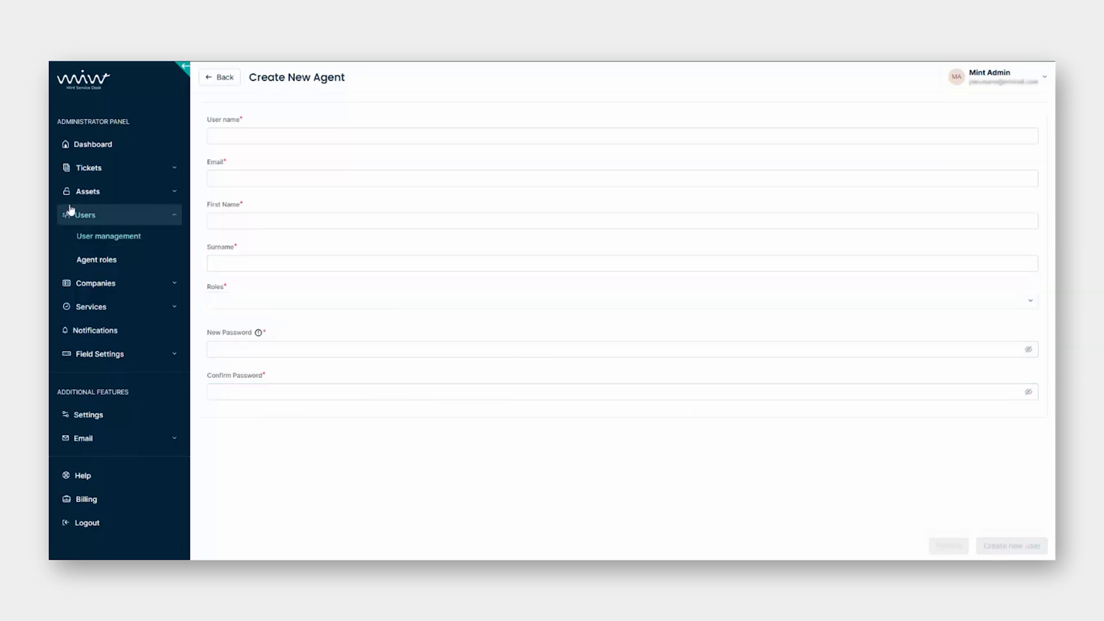
{"action": "left_click", "coordinate": [115, 240]}
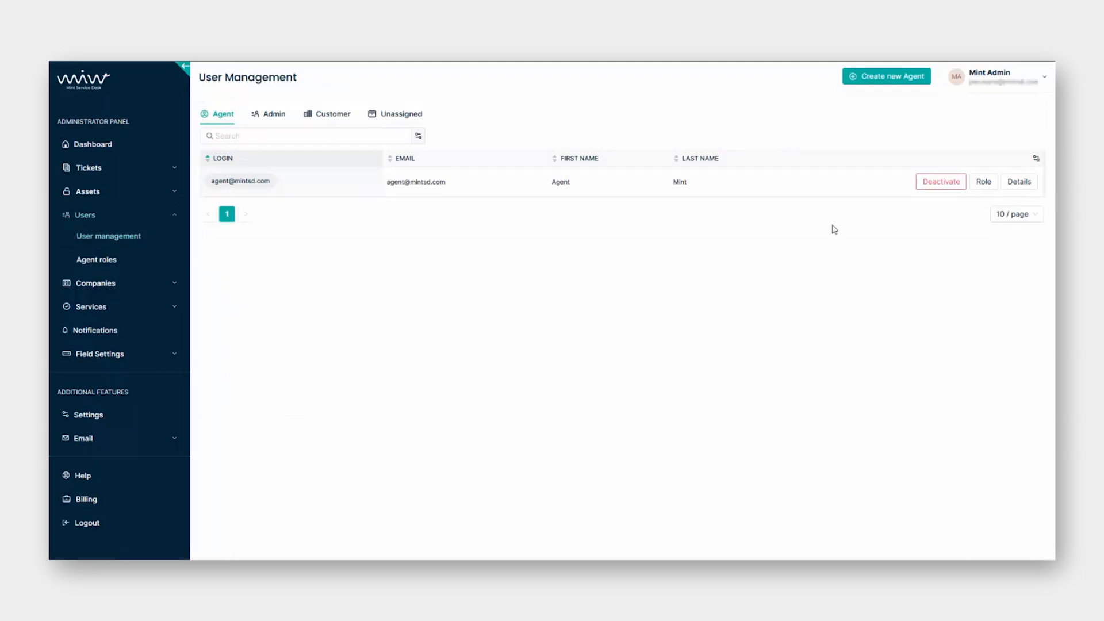
On the Unassigned tab, abandon the assistant's user-type change and activate the assistant account.
{"action": "left_click", "coordinate": [409, 114]}
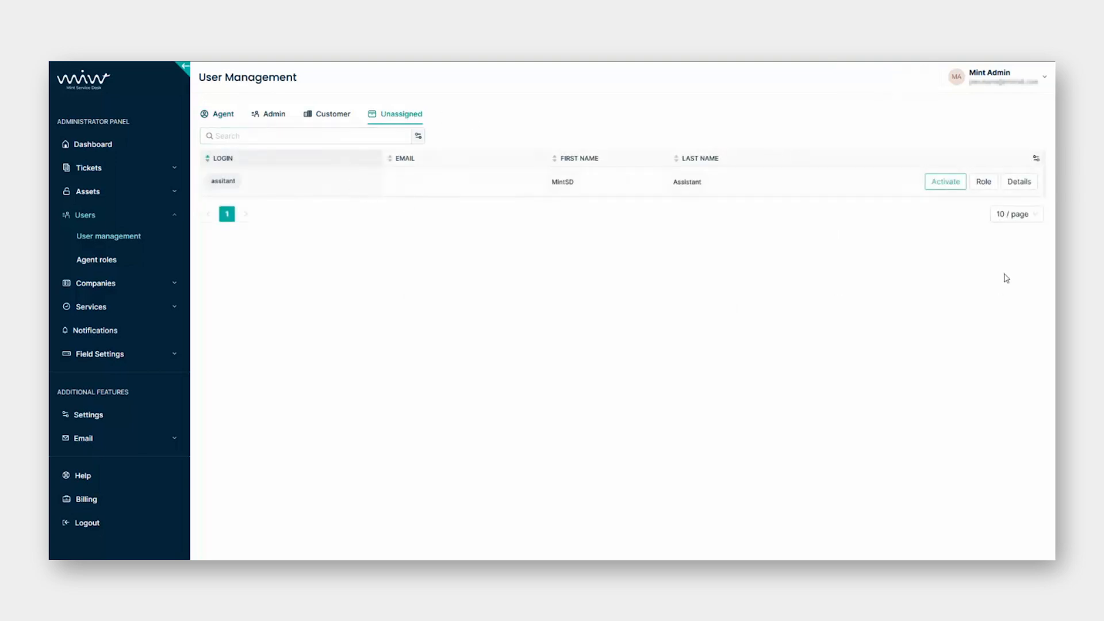
{"action": "left_click", "coordinate": [982, 182]}
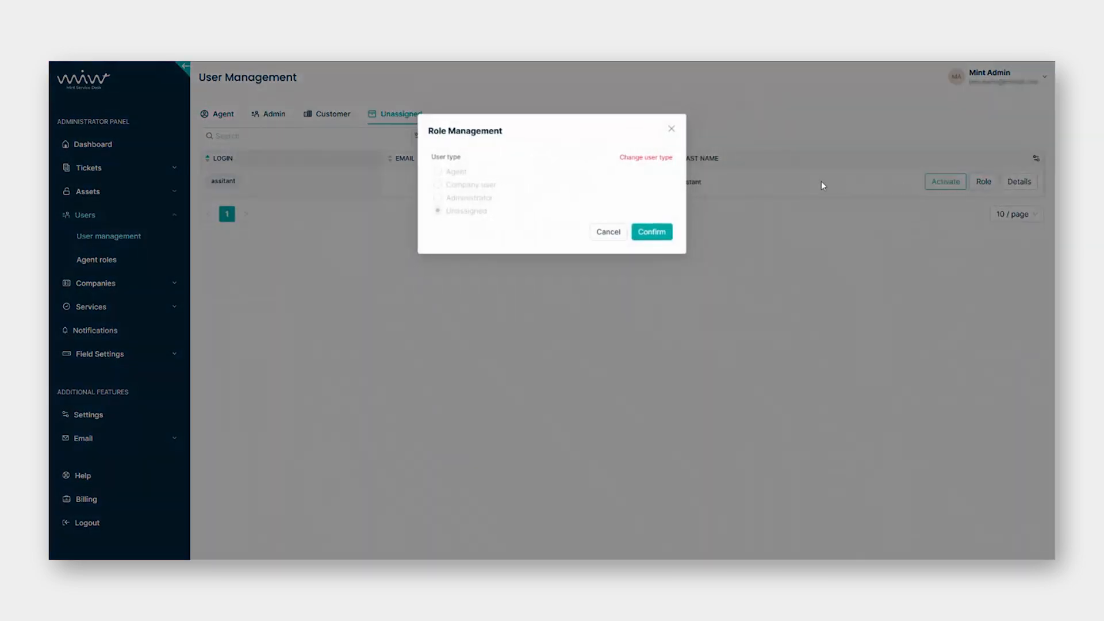
{"action": "left_click", "coordinate": [645, 159]}
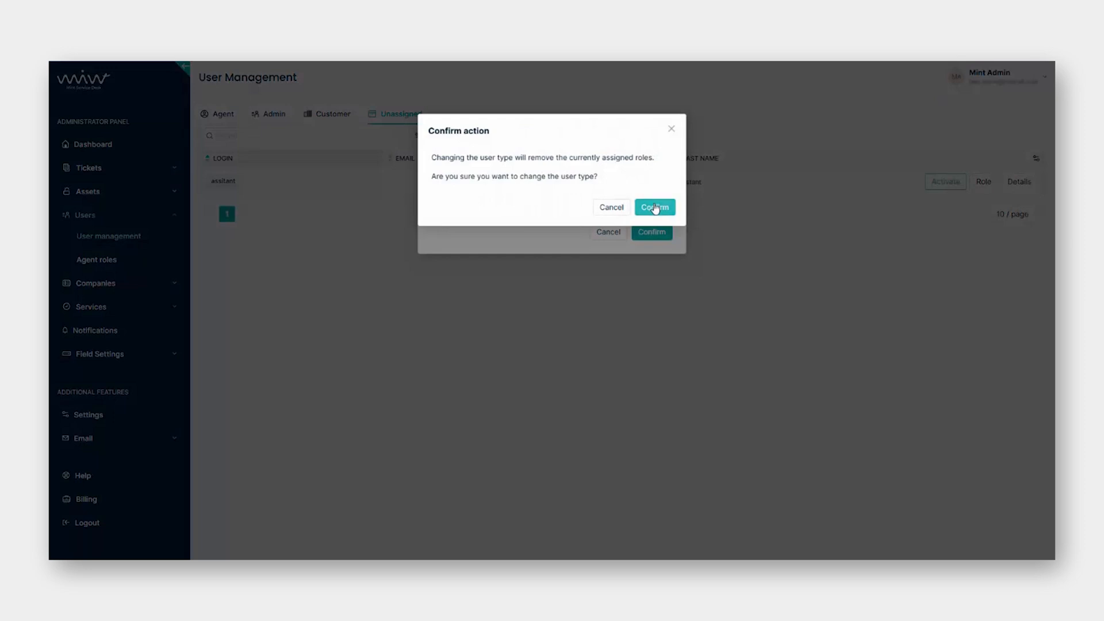
{"action": "left_click", "coordinate": [654, 207]}
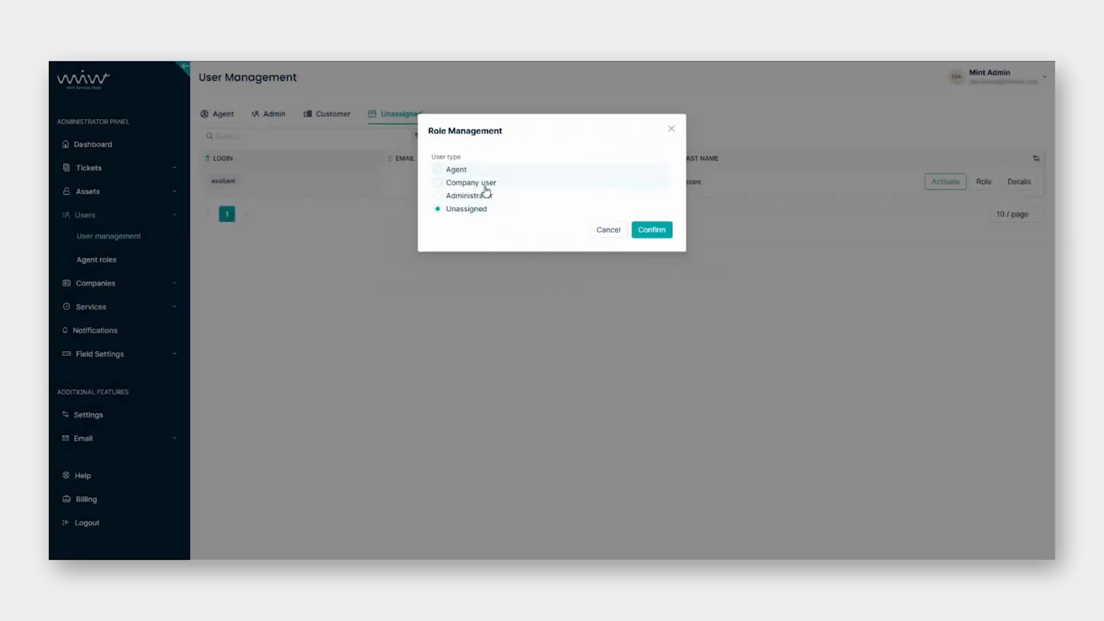
{"action": "left_click", "coordinate": [614, 234]}
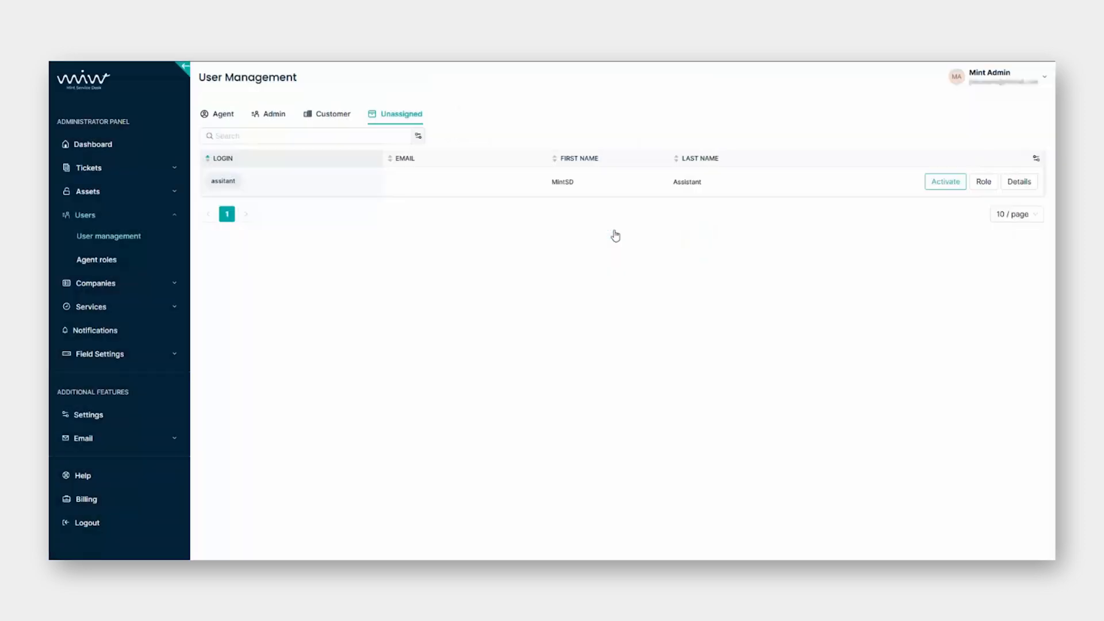
{"action": "left_click", "coordinate": [946, 182]}
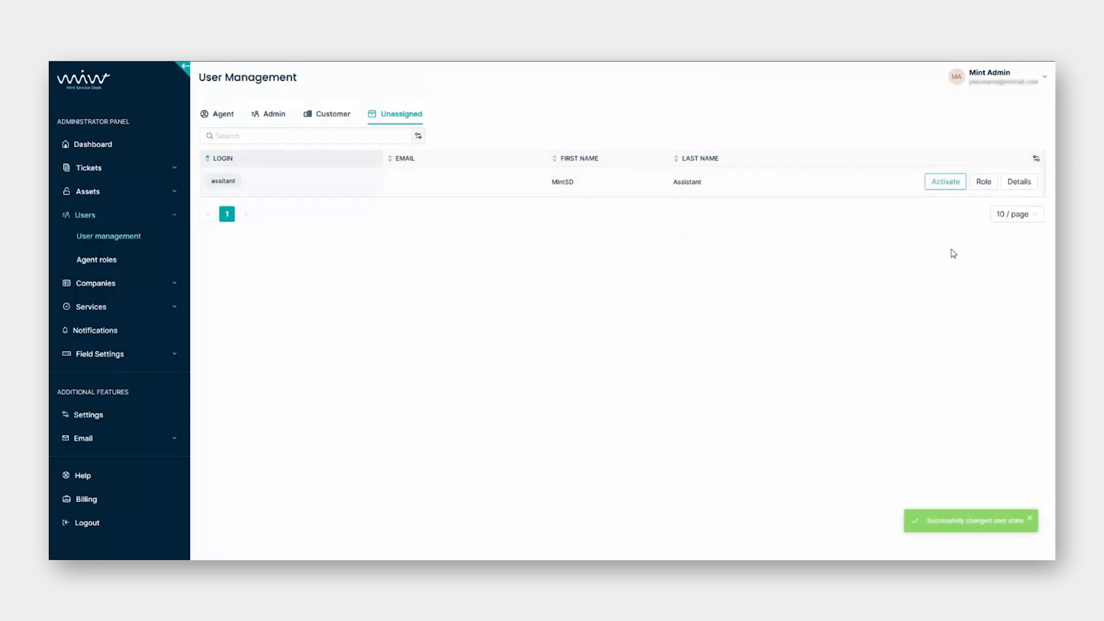
View the assistant's details, then open Companies > Company manager listing Mint Service Desk and Mint.
{"action": "left_click", "coordinate": [1018, 181]}
{"action": "left_click", "coordinate": [357, 142]}
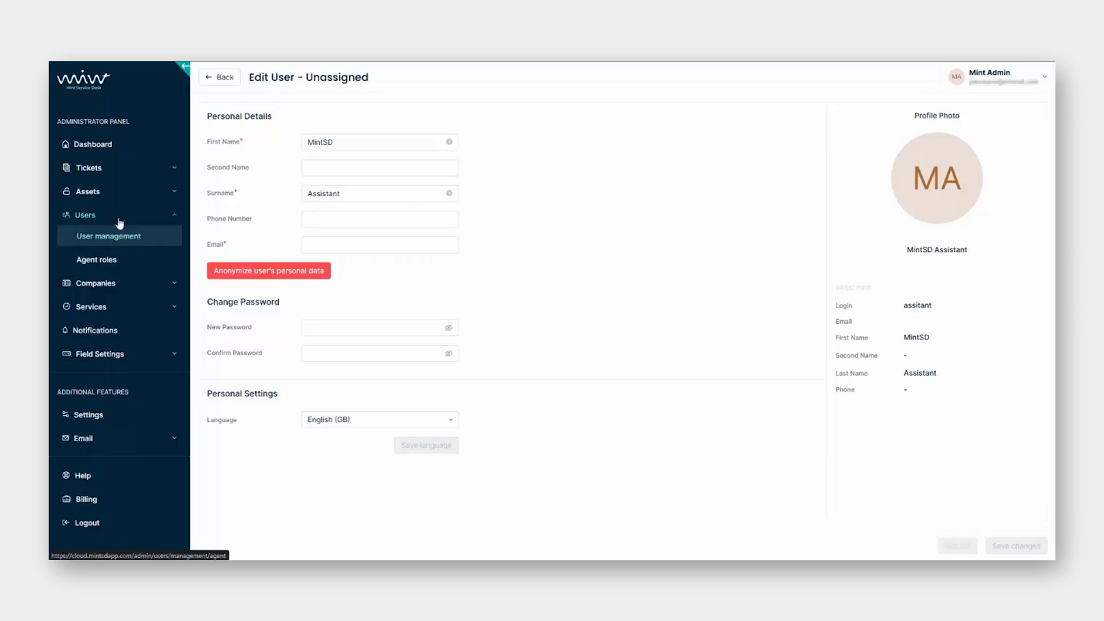
{"action": "left_click", "coordinate": [118, 285]}
{"action": "left_click", "coordinate": [118, 306]}
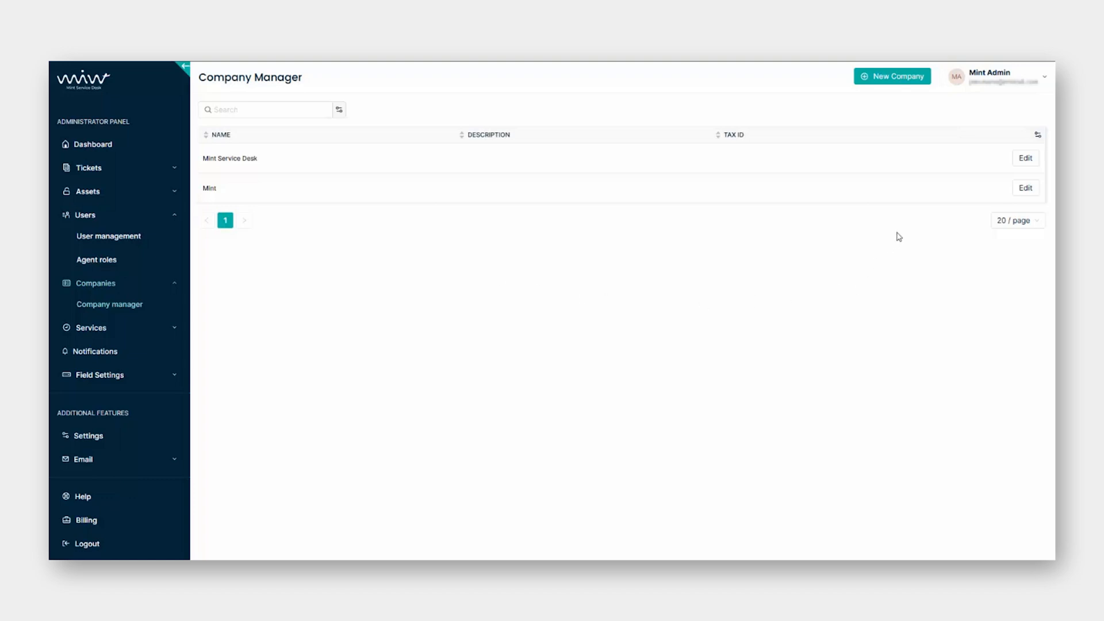
Add a company named 'Mint SD', leaving tax ID, address and description blank.
{"action": "left_click", "coordinate": [903, 83]}
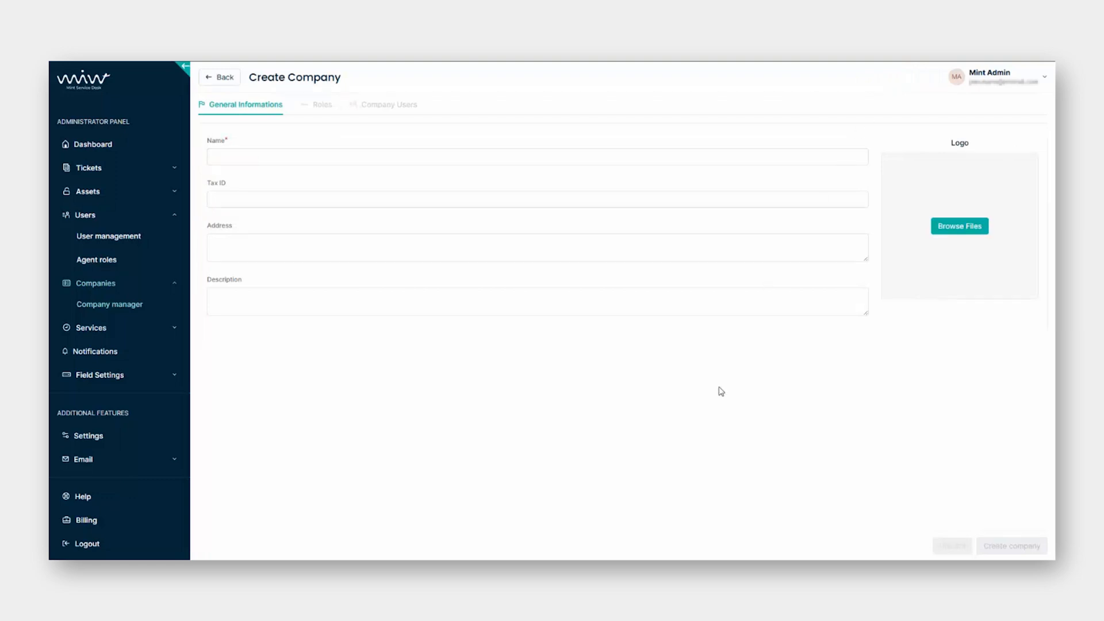
{"action": "left_click", "coordinate": [315, 156]}
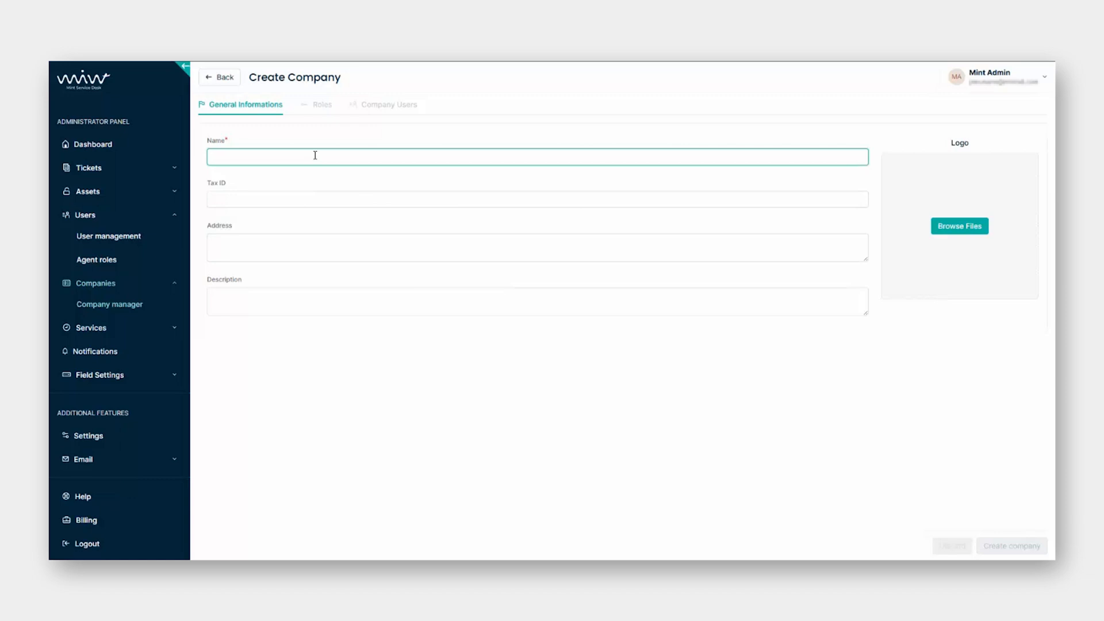
{"action": "type", "text": "Mint SD"}
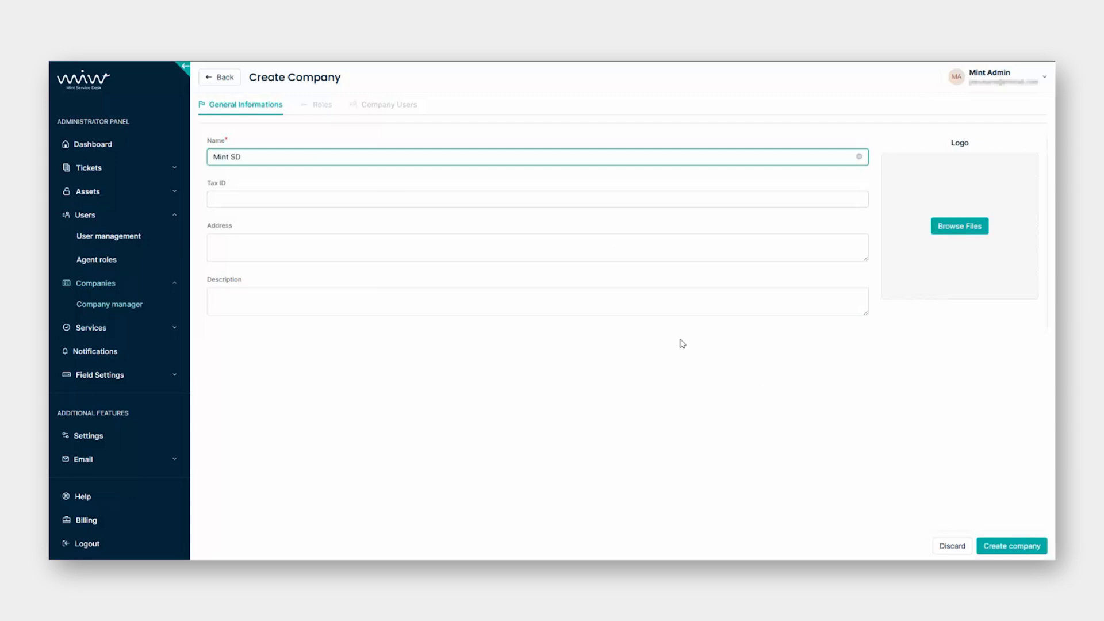
{"action": "left_click", "coordinate": [561, 200]}
{"action": "left_click", "coordinate": [568, 246]}
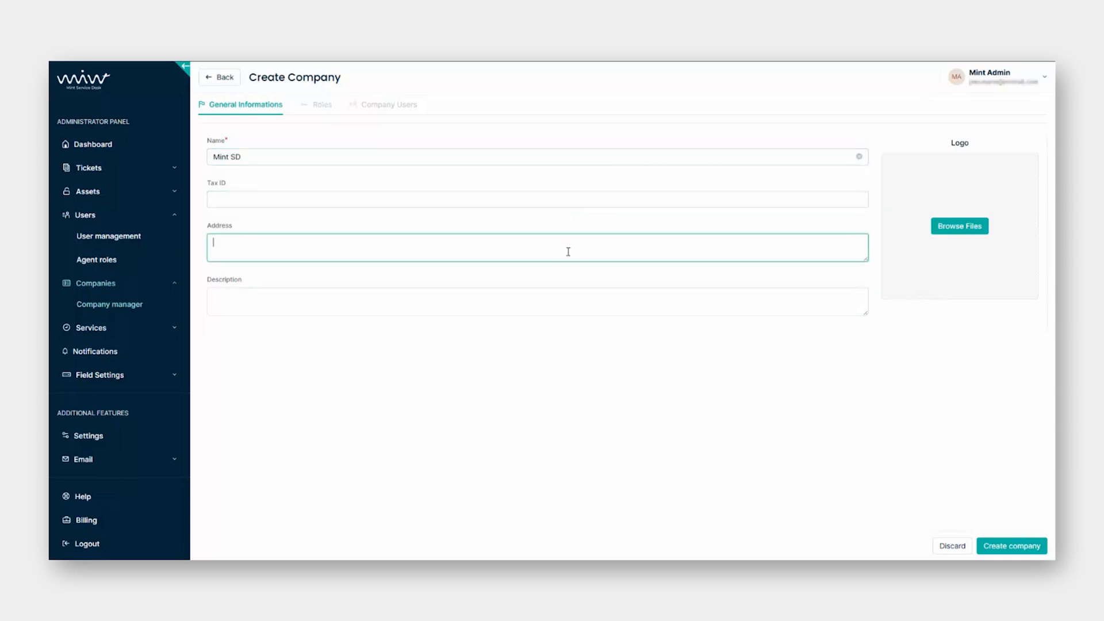
{"action": "left_click", "coordinate": [584, 295]}
{"action": "left_click", "coordinate": [717, 411]}
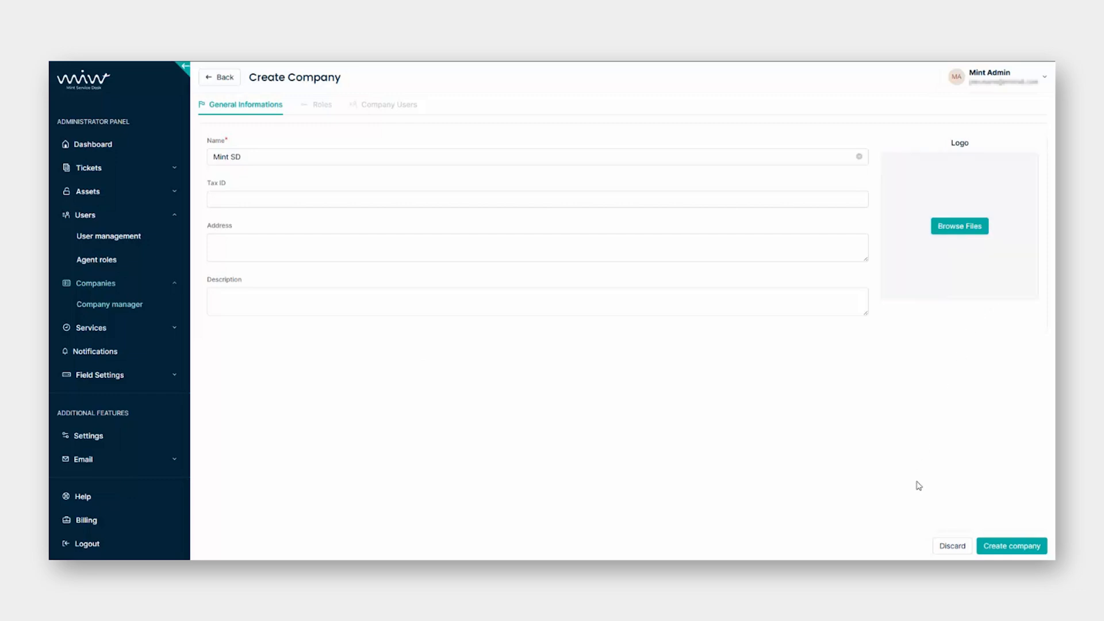
{"action": "left_click", "coordinate": [1025, 551]}
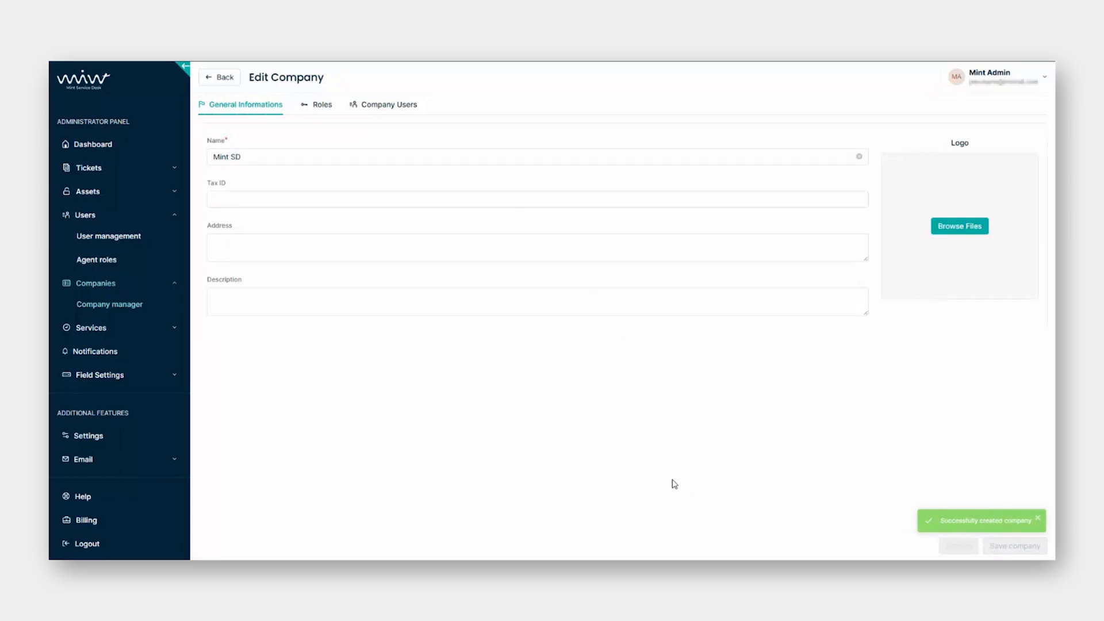
Show the Roles tab of the Mint SD company, listing its single Mint SD role.
{"action": "left_click", "coordinate": [318, 106]}
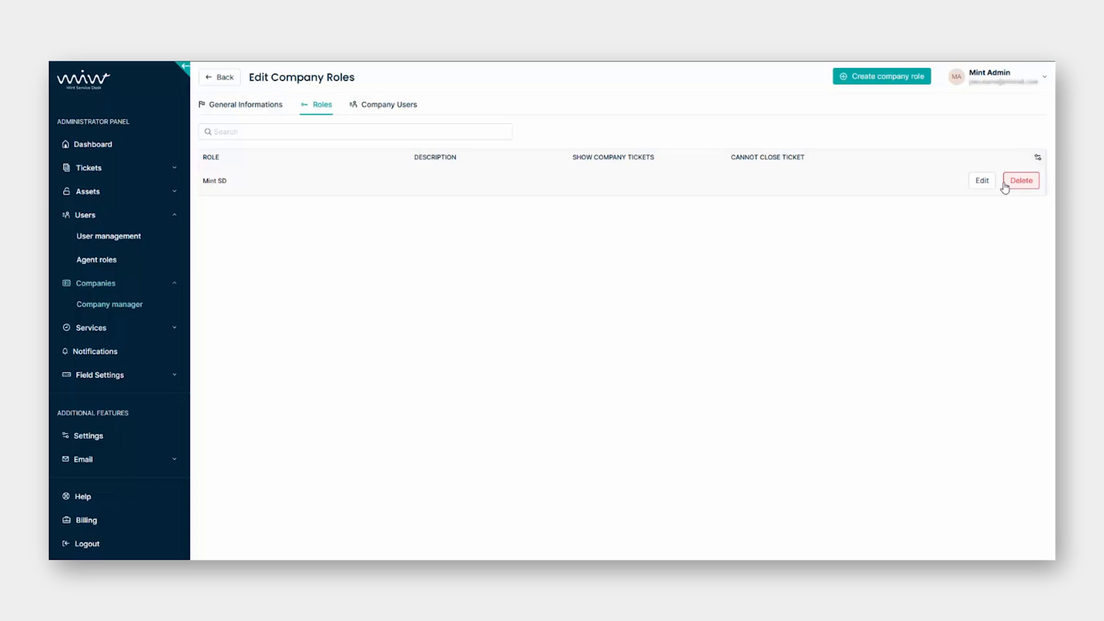
Set the Mint SD role's permissions to only Cannot close ticket and save them.
{"action": "left_click", "coordinate": [984, 183]}
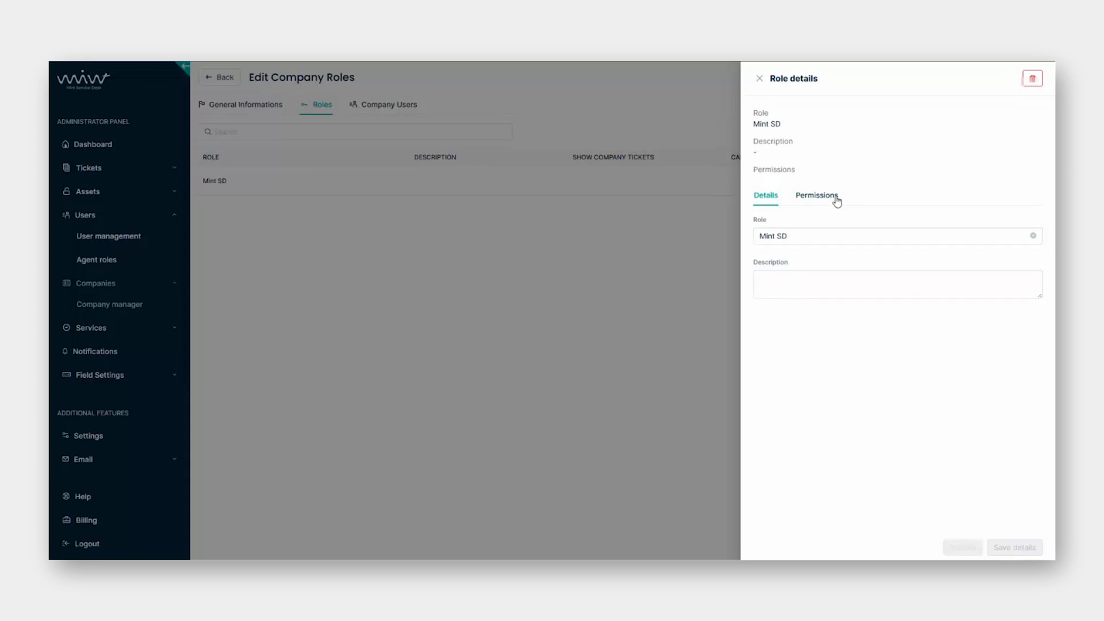
{"action": "left_click", "coordinate": [834, 199]}
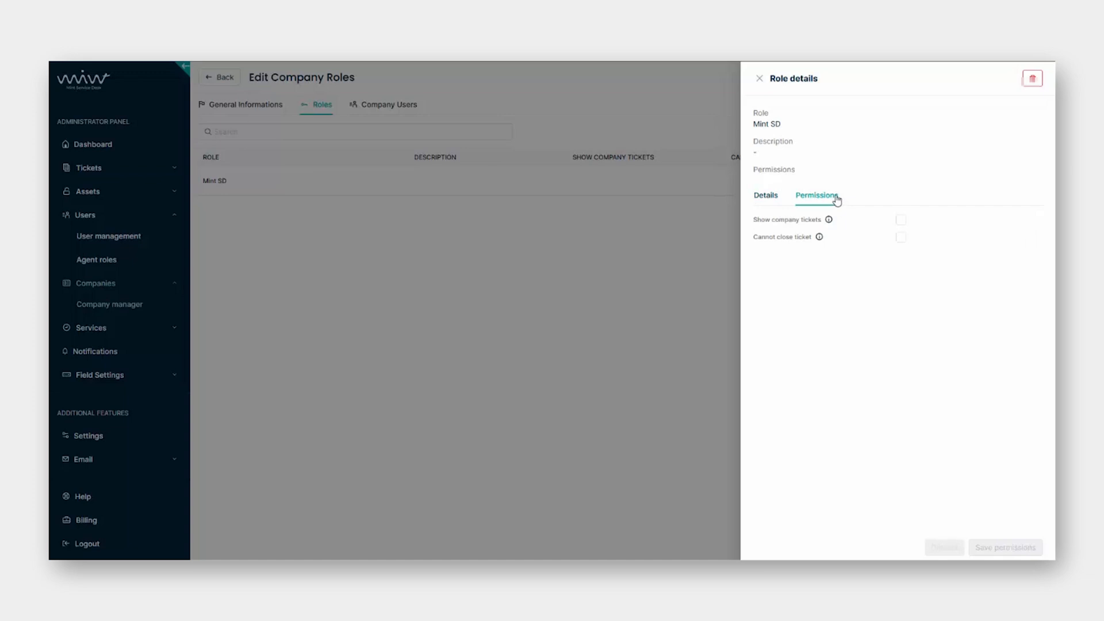
{"action": "mouse_move", "coordinate": [830, 222]}
{"action": "left_click", "coordinate": [901, 221]}
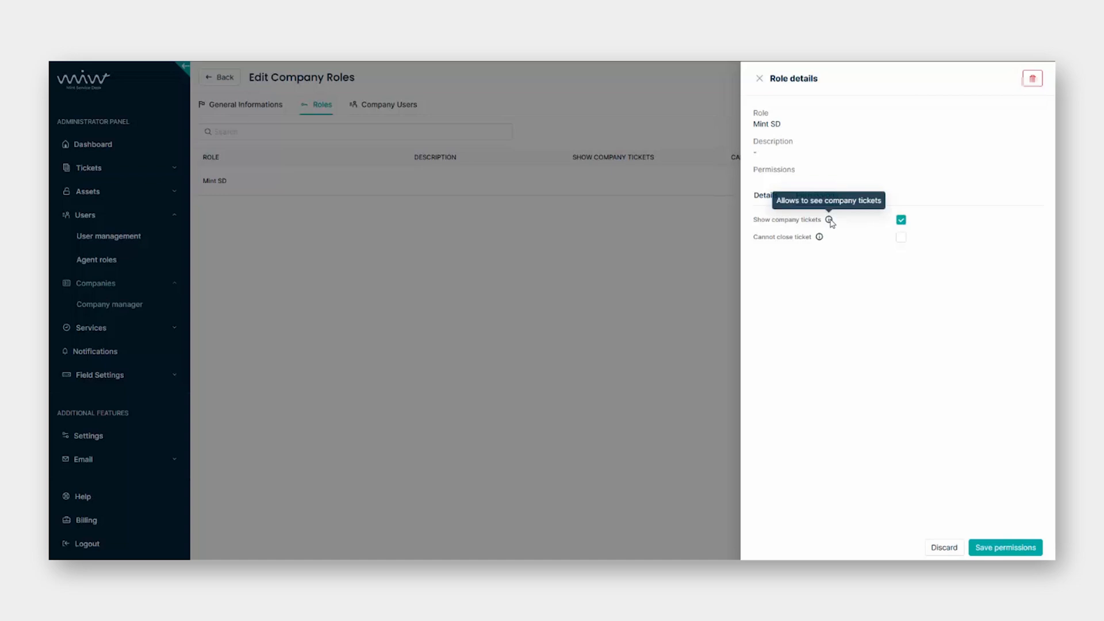
{"action": "left_click", "coordinate": [901, 222]}
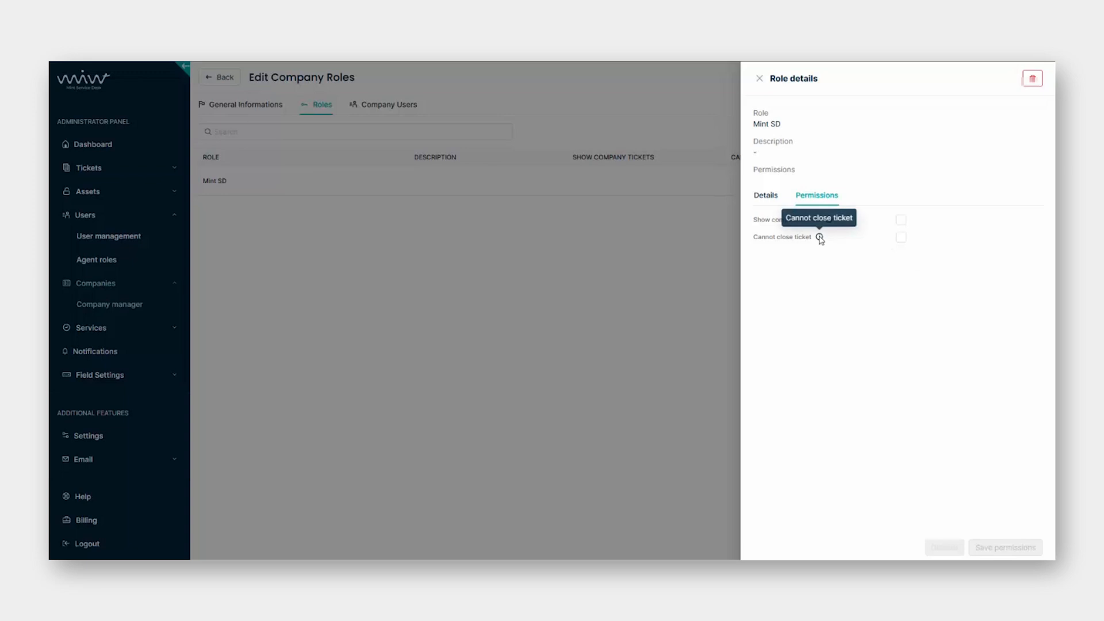
{"action": "left_click", "coordinate": [900, 242]}
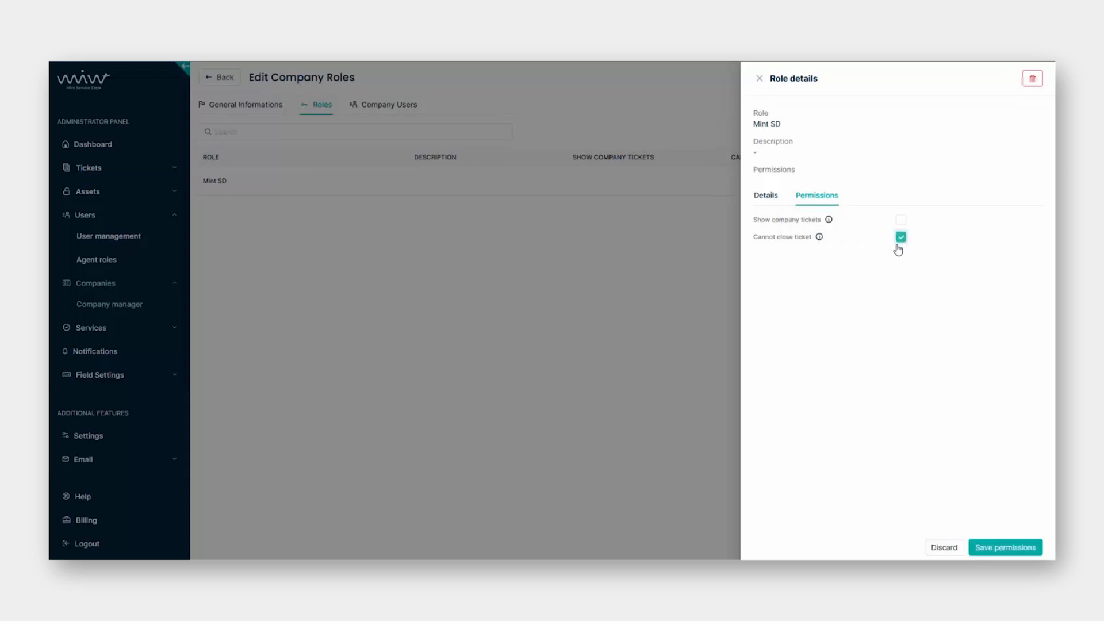
{"action": "mouse_move", "coordinate": [822, 240]}
{"action": "left_click", "coordinate": [1019, 551]}
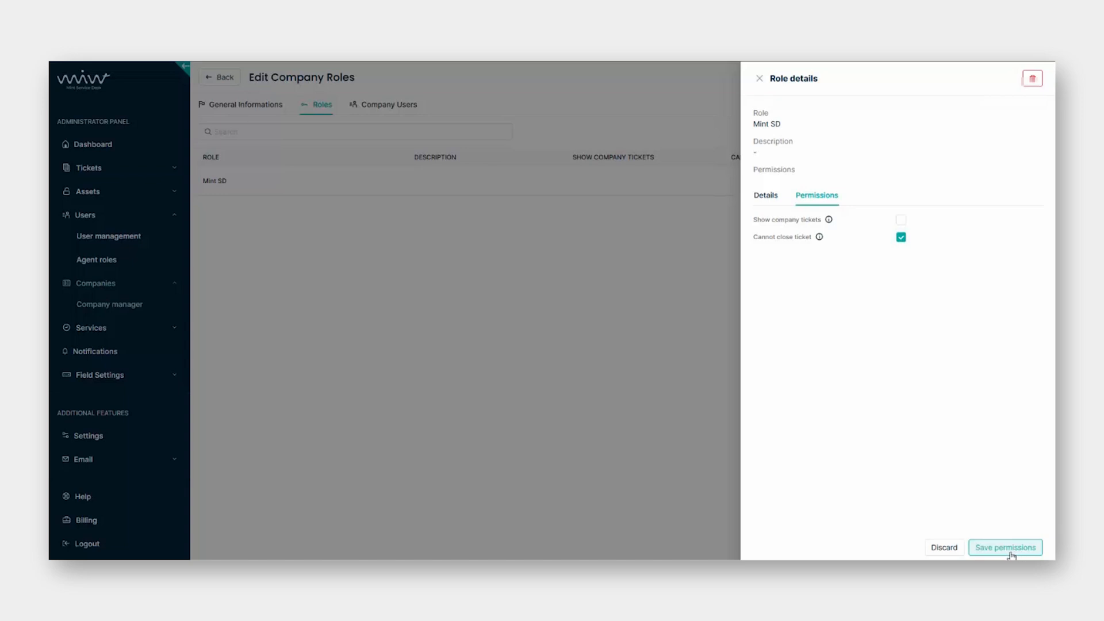
{"action": "left_click", "coordinate": [992, 552]}
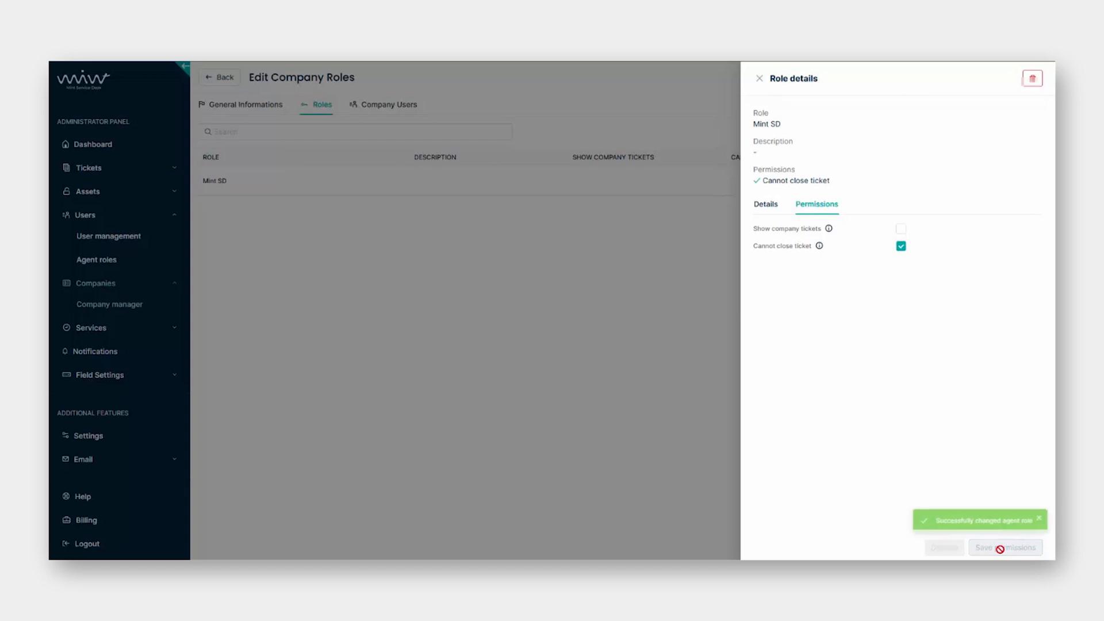
{"action": "left_click", "coordinate": [759, 78]}
From Company Users, start a new company user and leave the username, e-mail, name, role and password fields blank.
{"action": "left_click", "coordinate": [411, 111]}
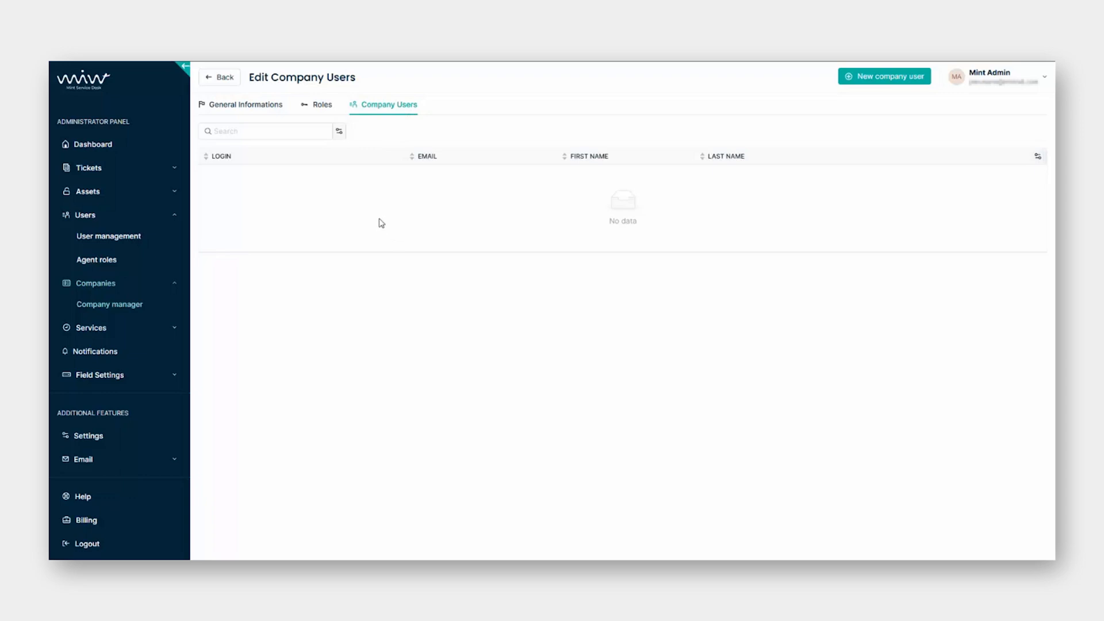
{"action": "left_click", "coordinate": [894, 84]}
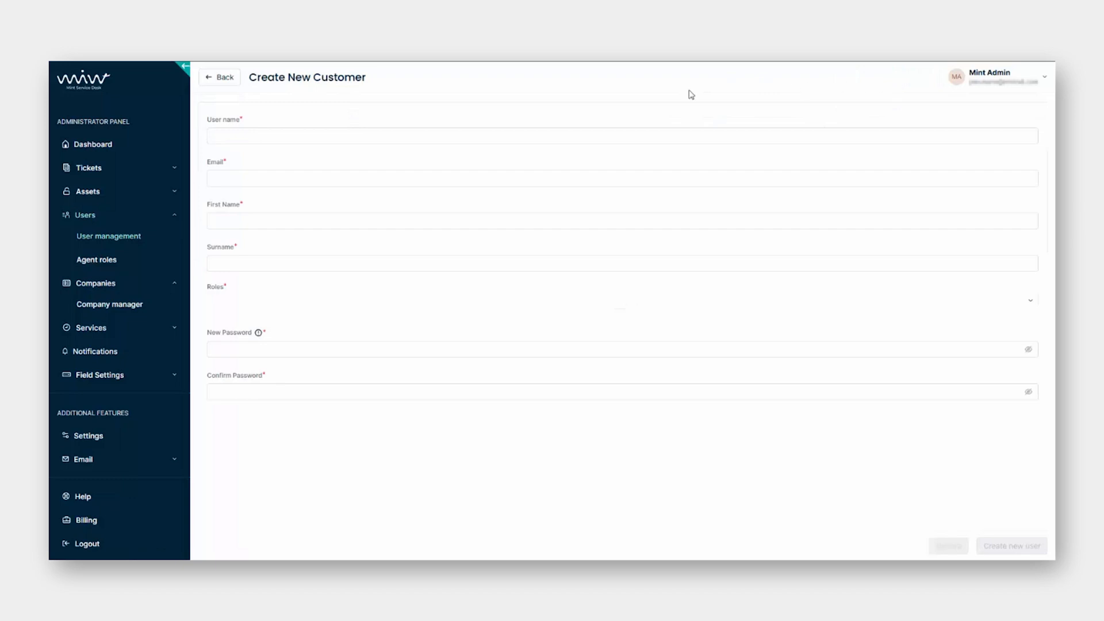
{"action": "left_click", "coordinate": [469, 133]}
{"action": "left_click", "coordinate": [428, 172]}
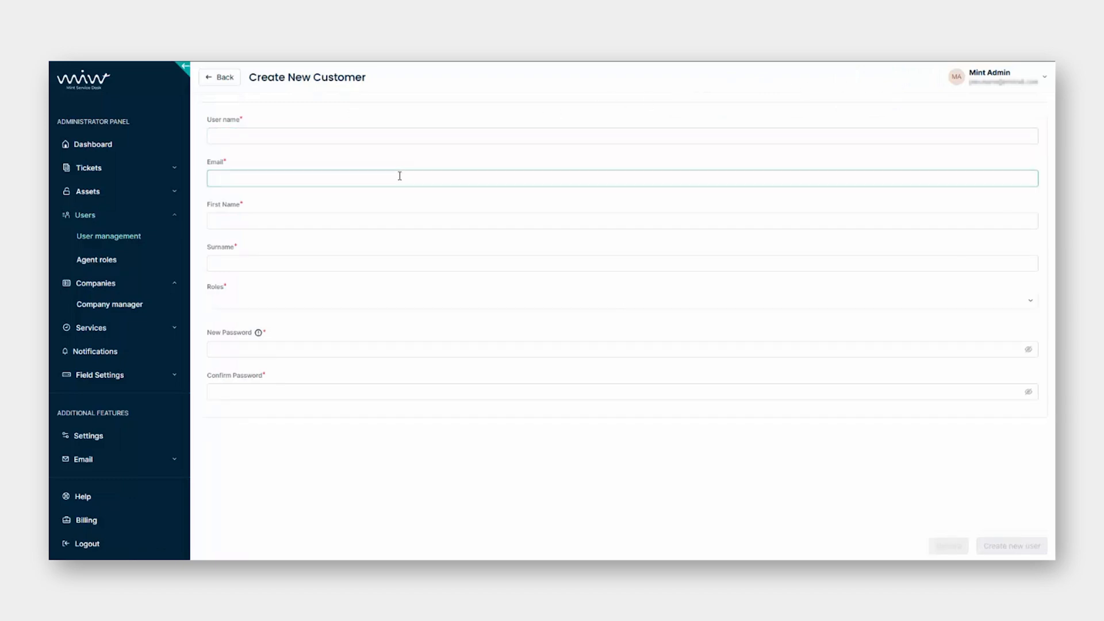
{"action": "left_click", "coordinate": [348, 222]}
{"action": "left_click", "coordinate": [286, 260]}
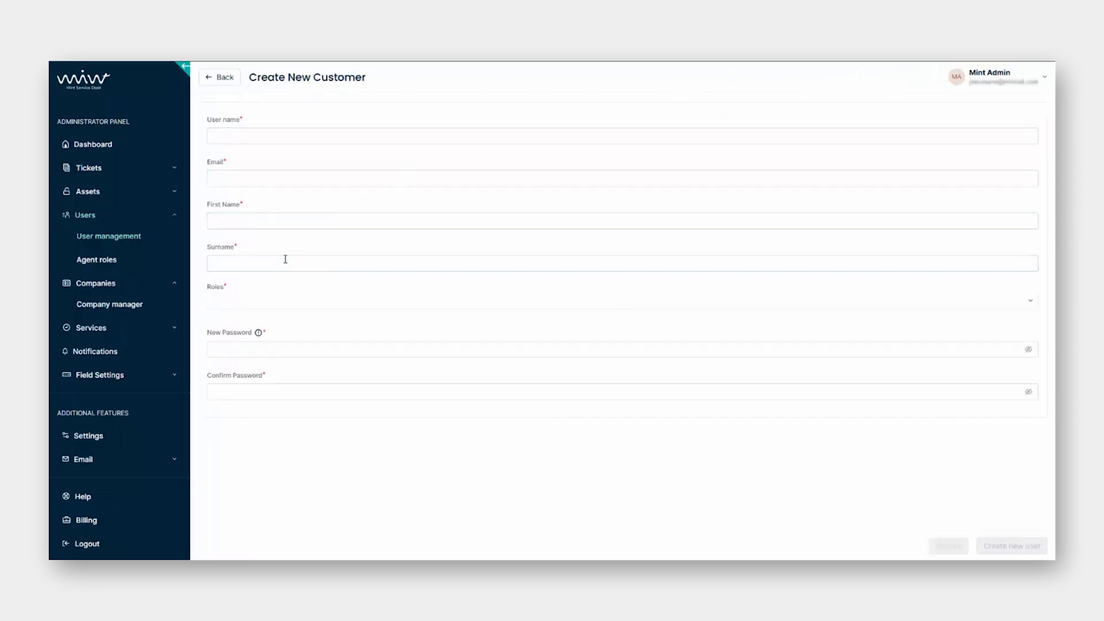
{"action": "left_click", "coordinate": [290, 301]}
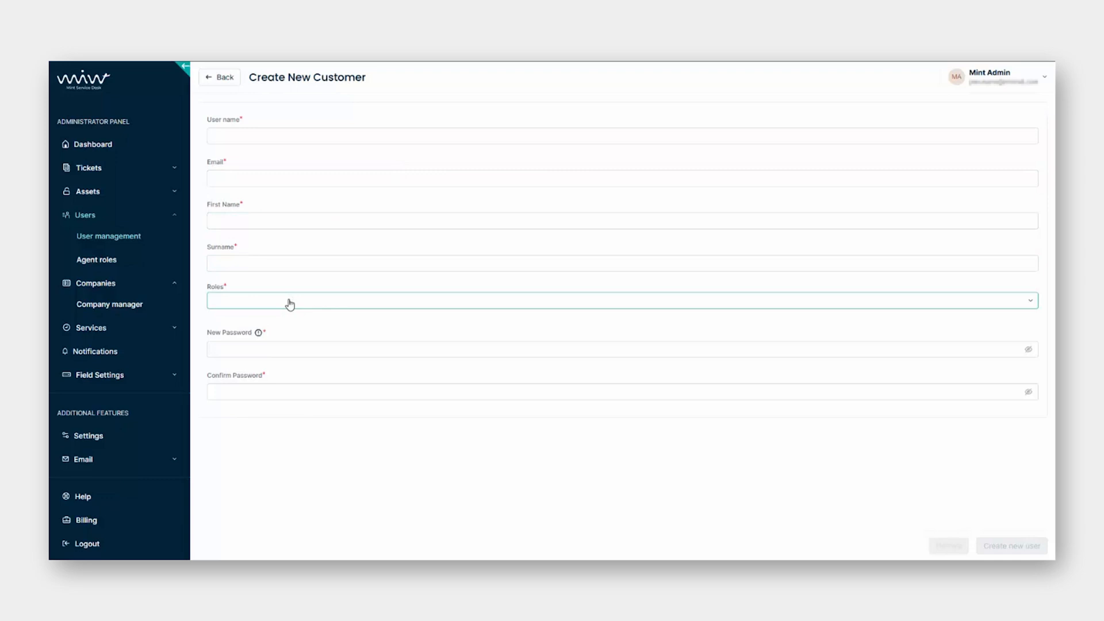
{"action": "left_click", "coordinate": [296, 347]}
{"action": "left_click", "coordinate": [294, 388]}
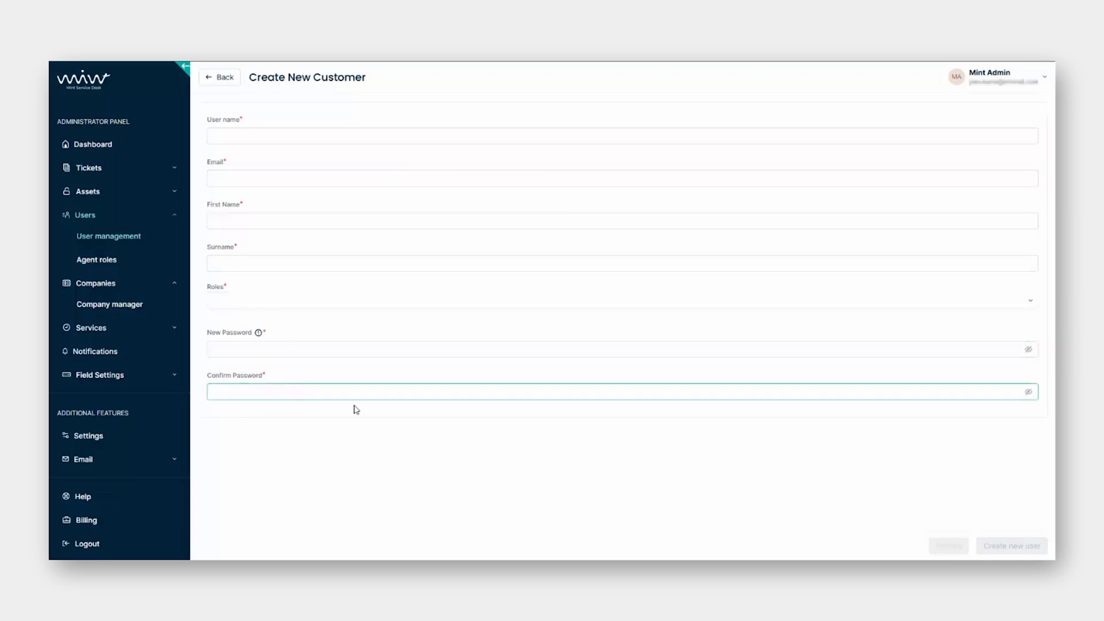
{"action": "left_click", "coordinate": [665, 445]}
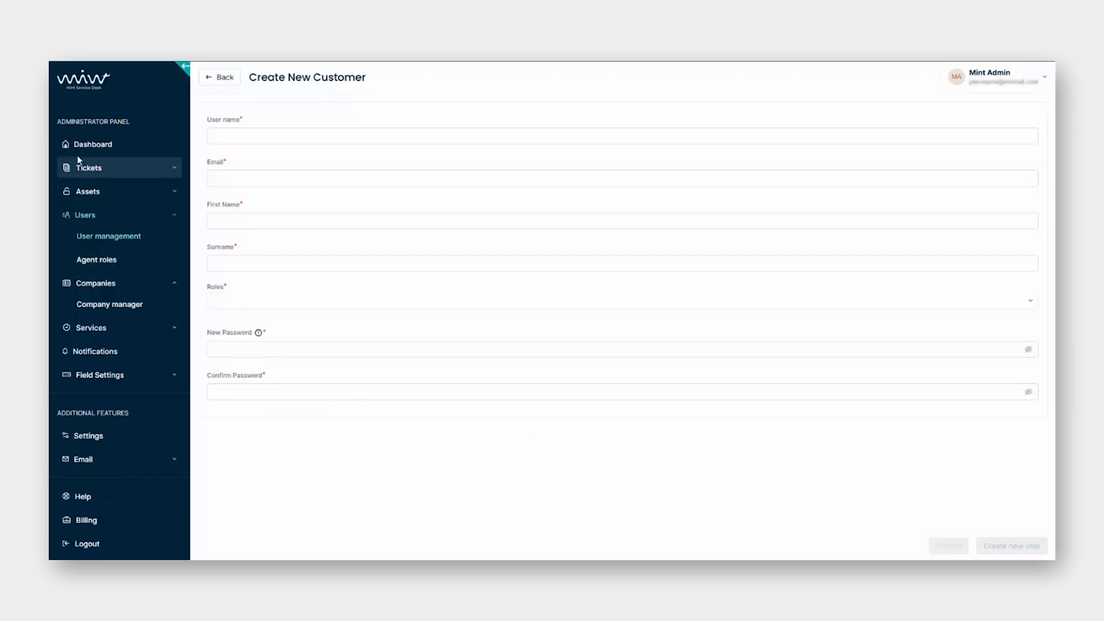
Expand Tickets in the sidebar and open Configuration to show the Queues list with Support.
{"action": "left_click", "coordinate": [98, 175]}
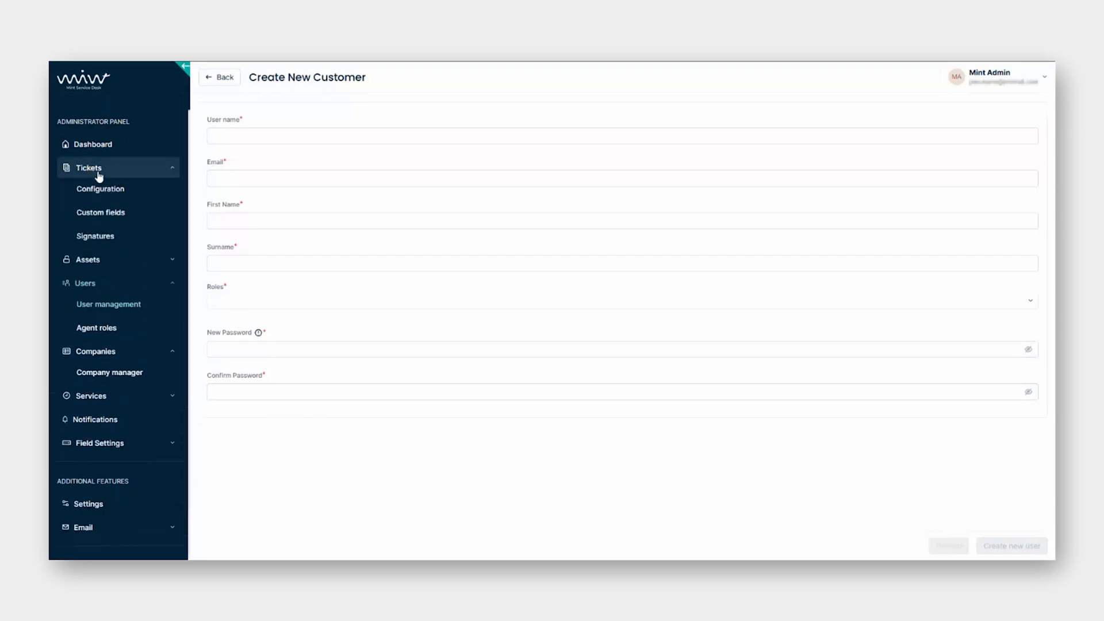
{"action": "left_click", "coordinate": [177, 192]}
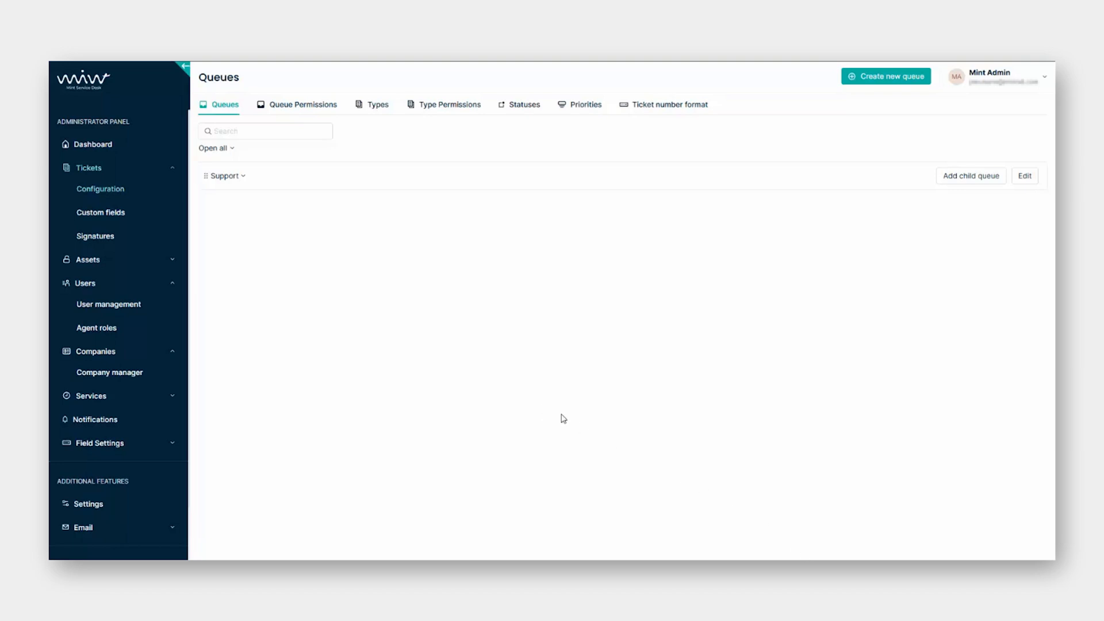
Create a new top-level queue named IT.
{"action": "left_click", "coordinate": [907, 81]}
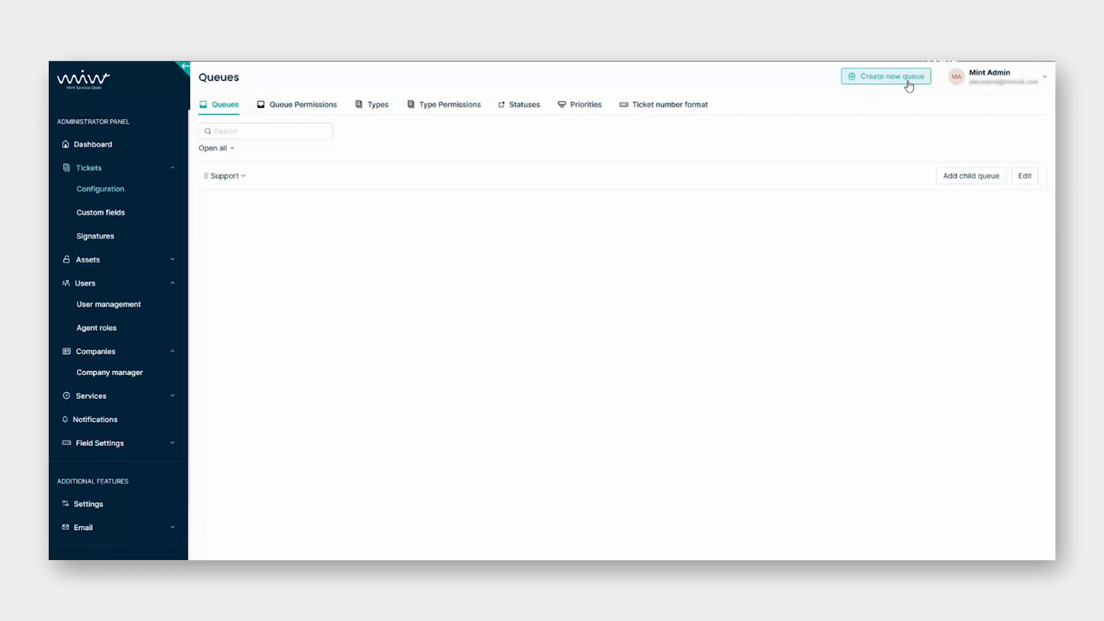
{"action": "left_click", "coordinate": [908, 85]}
{"action": "left_click", "coordinate": [515, 153]}
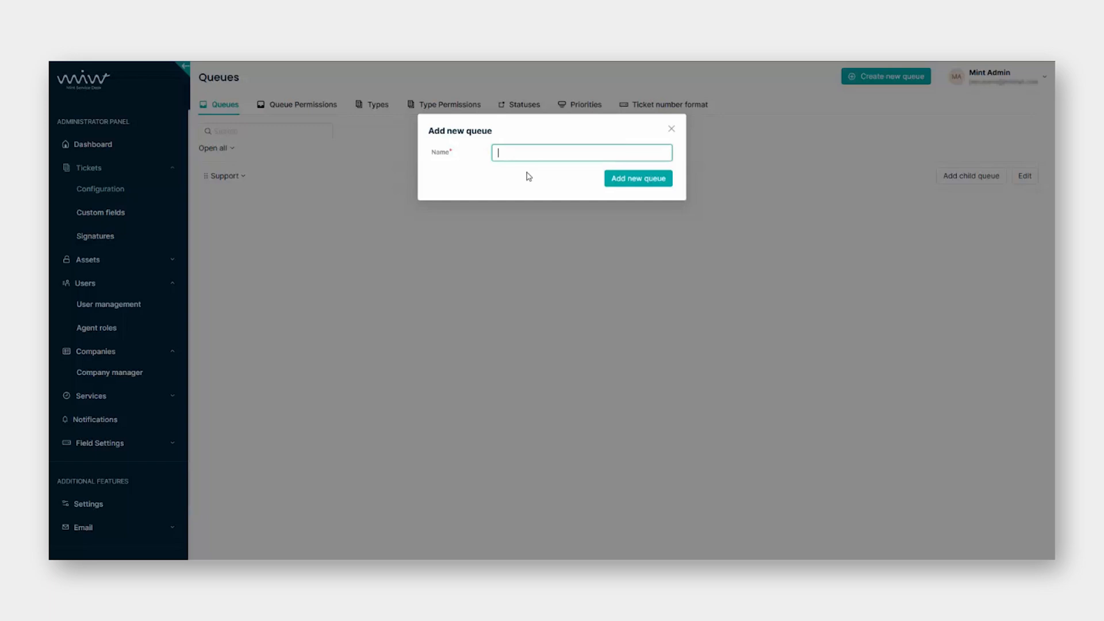
{"action": "type", "text": "IT"}
{"action": "left_click", "coordinate": [633, 179]}
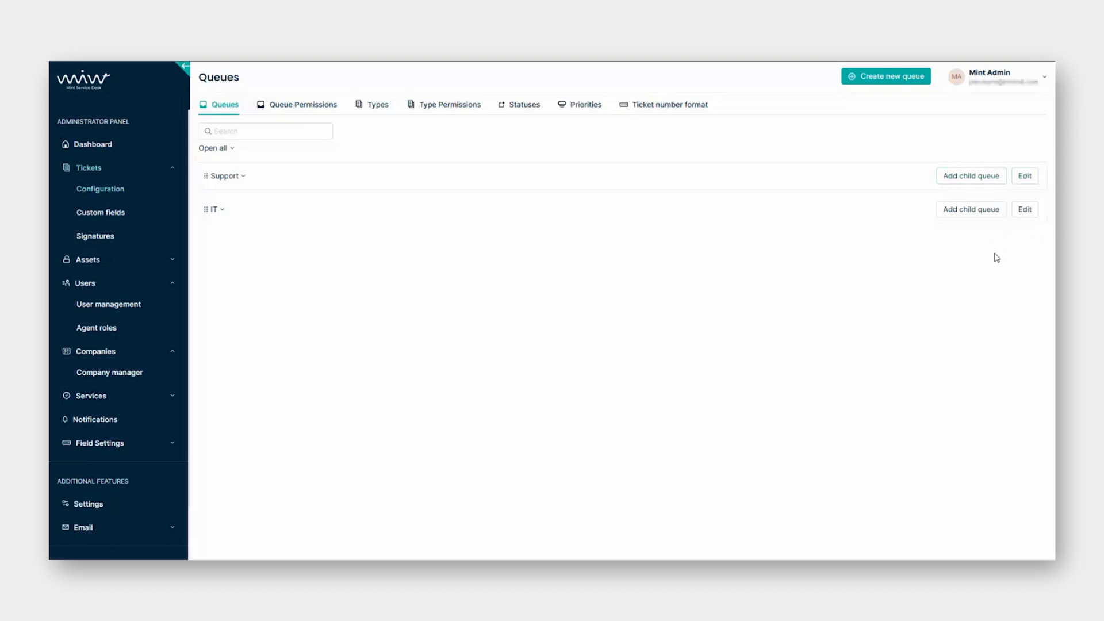
Add a Databases child queue under the IT queue.
{"action": "left_click", "coordinate": [984, 212]}
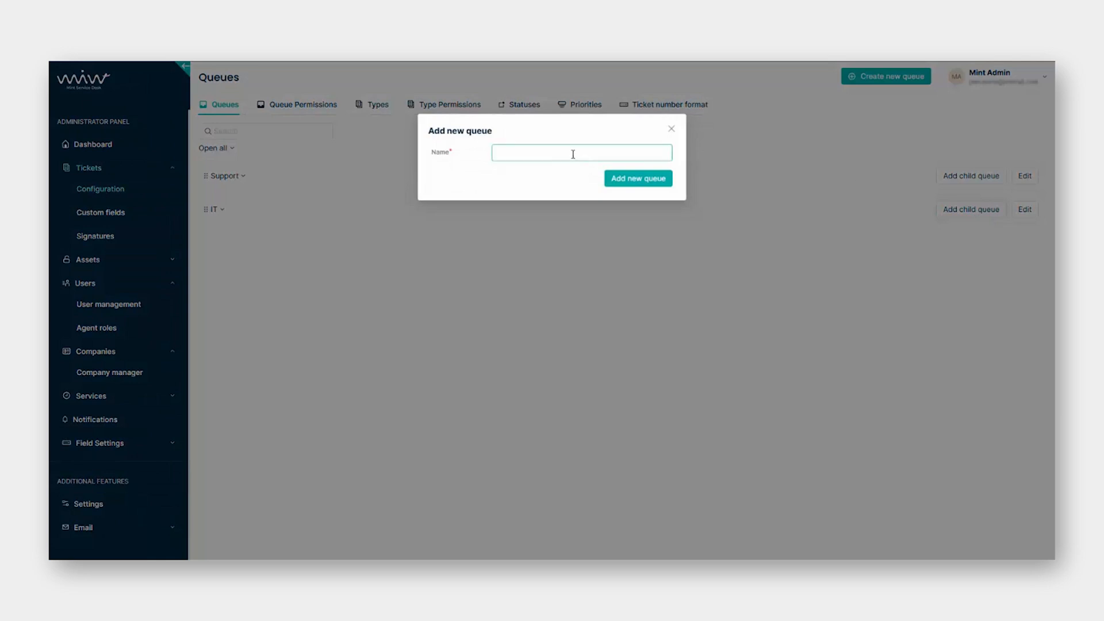
{"action": "left_click", "coordinate": [548, 156]}
{"action": "type", "text": "Databases"}
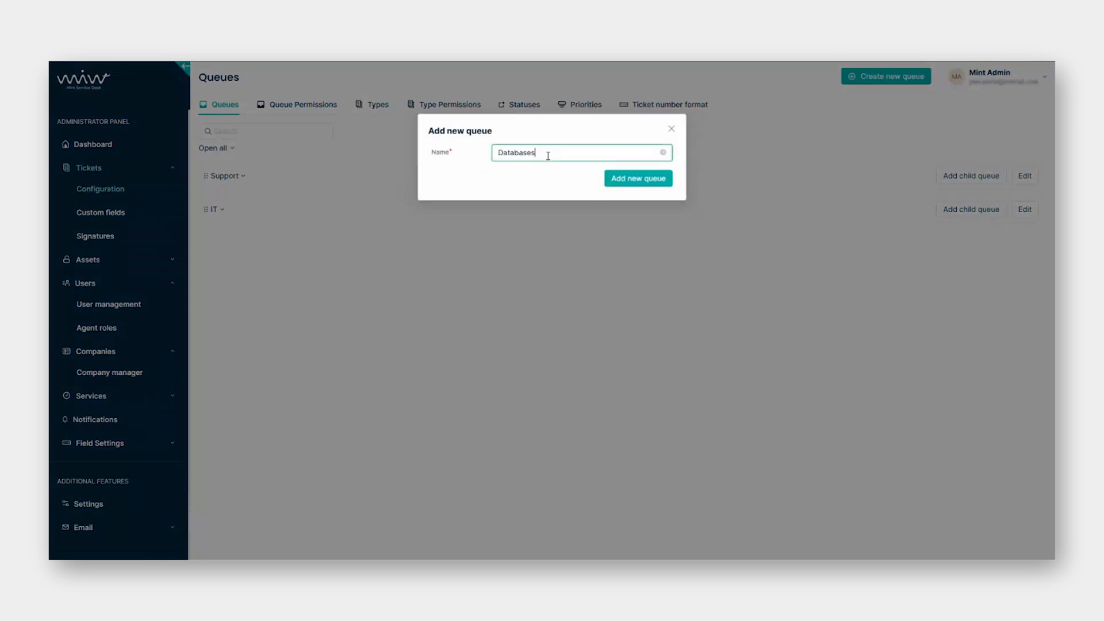
{"action": "left_click", "coordinate": [609, 181]}
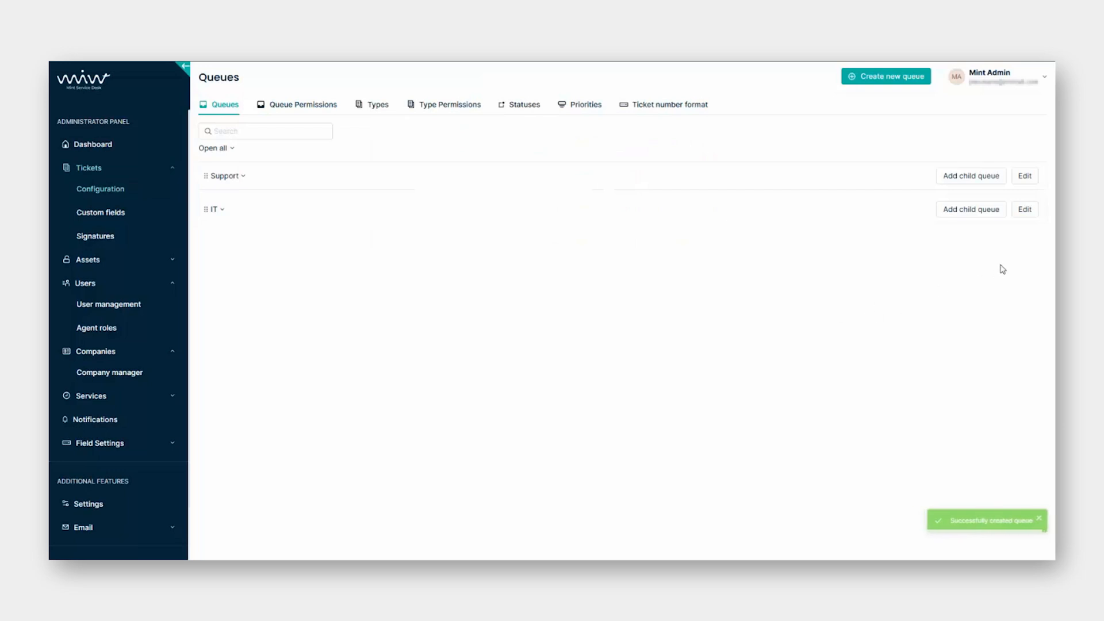
{"action": "left_click", "coordinate": [1024, 209]}
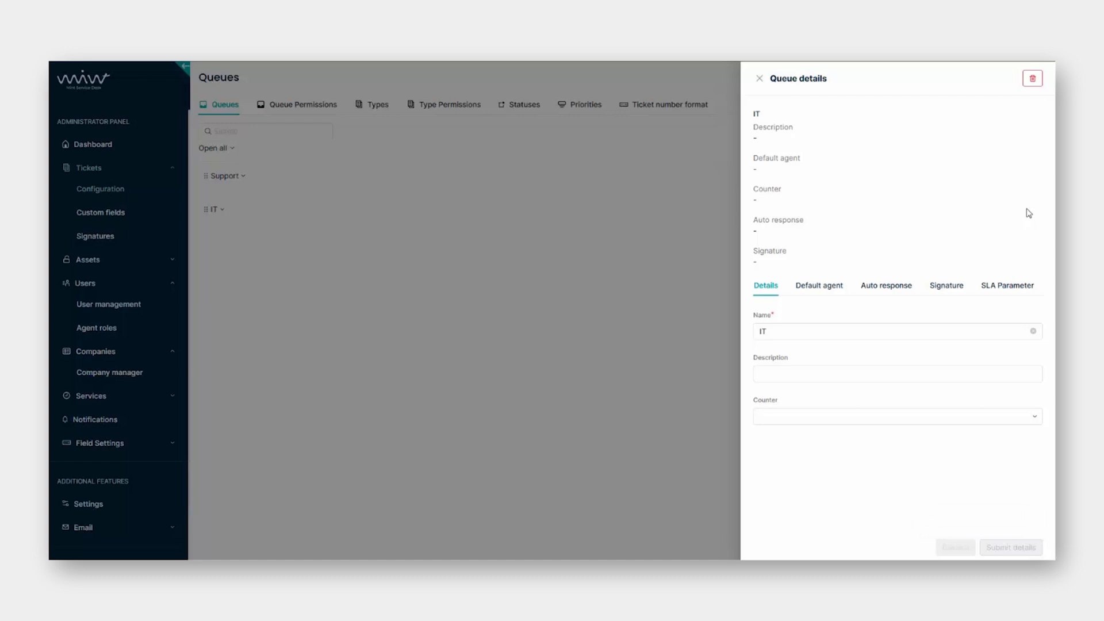
Set the IT queue's counter to Default, then try leaving for the Default agent tab.
{"action": "left_click", "coordinate": [791, 332]}
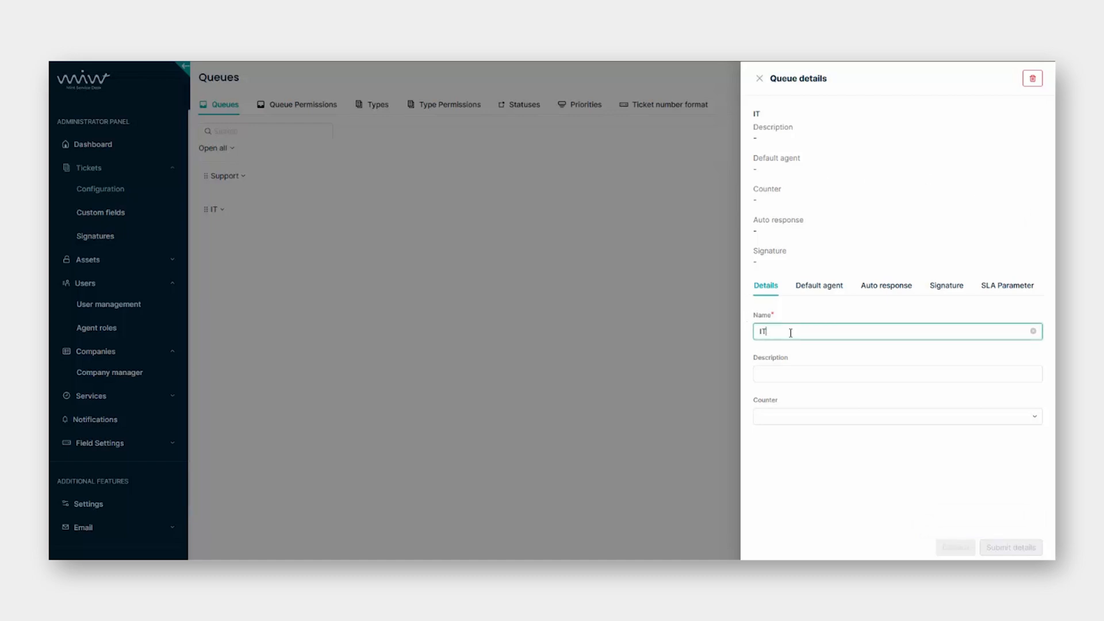
{"action": "left_click", "coordinate": [802, 372]}
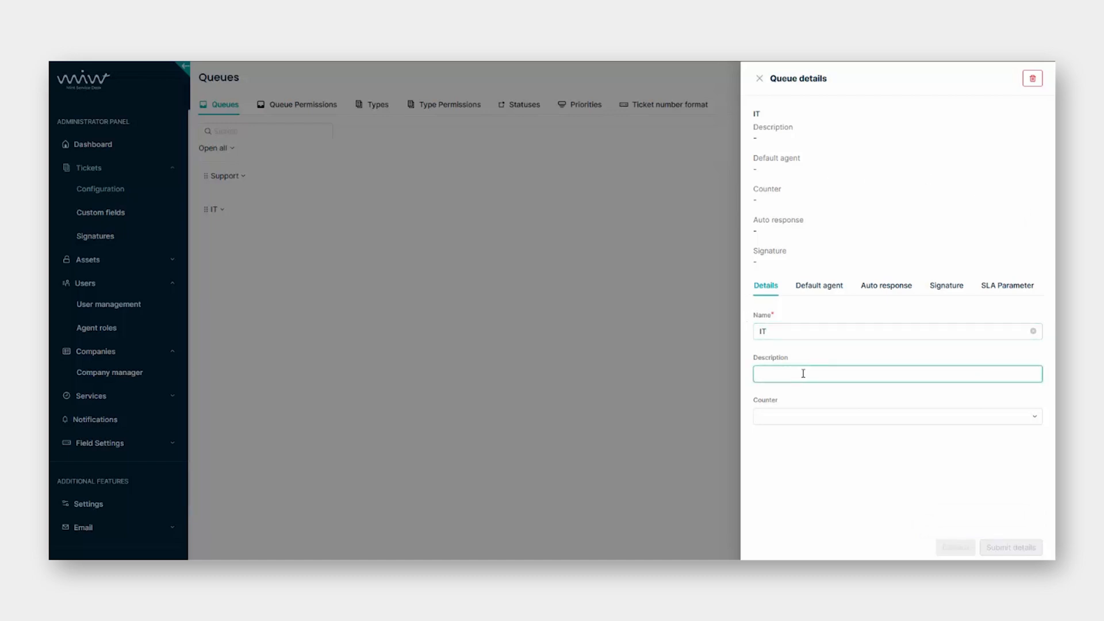
{"action": "left_click", "coordinate": [805, 413]}
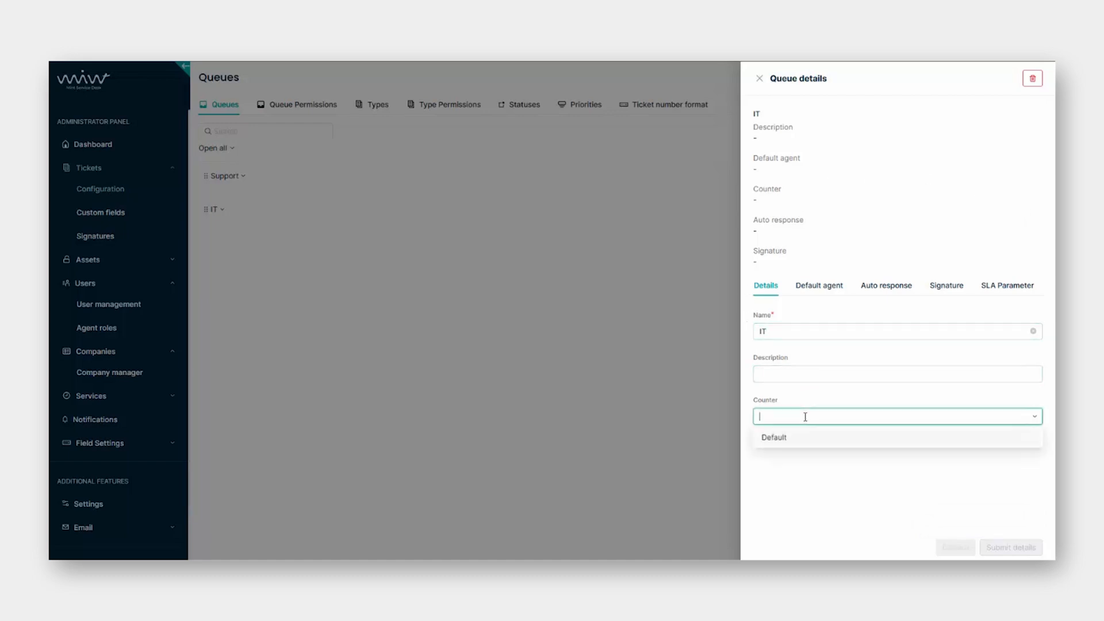
{"action": "left_click", "coordinate": [875, 504]}
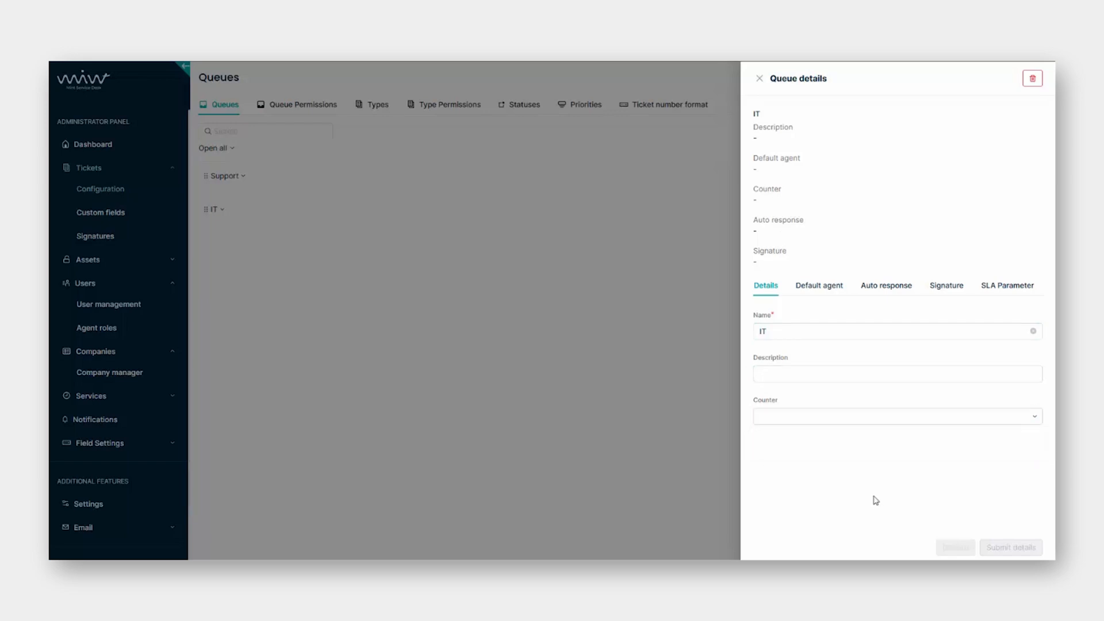
{"action": "left_click", "coordinate": [826, 418]}
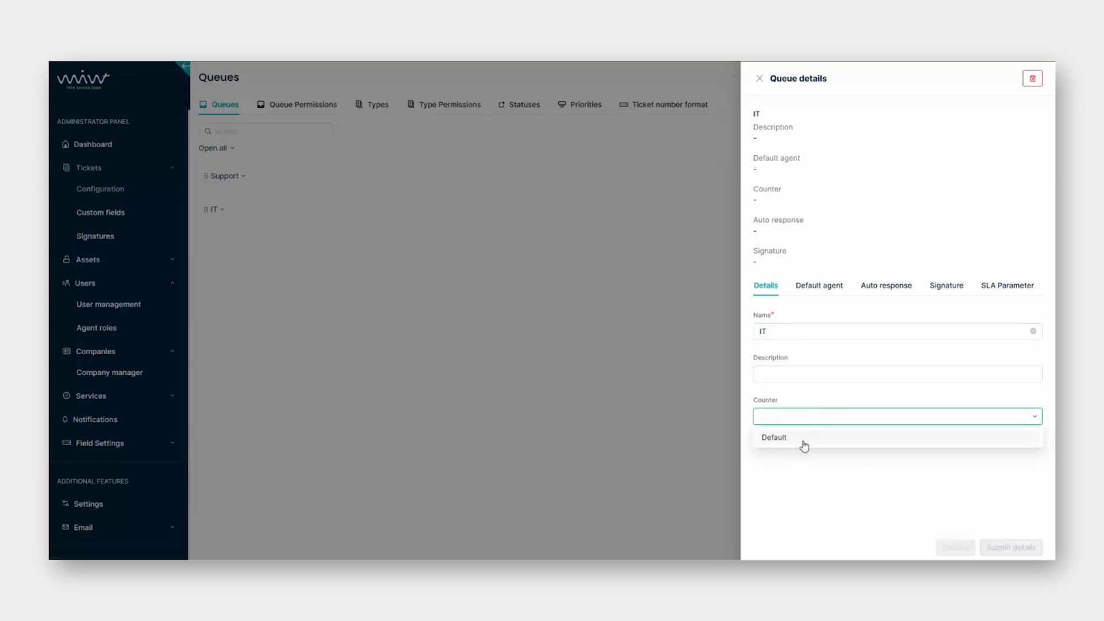
{"action": "left_click", "coordinate": [861, 484]}
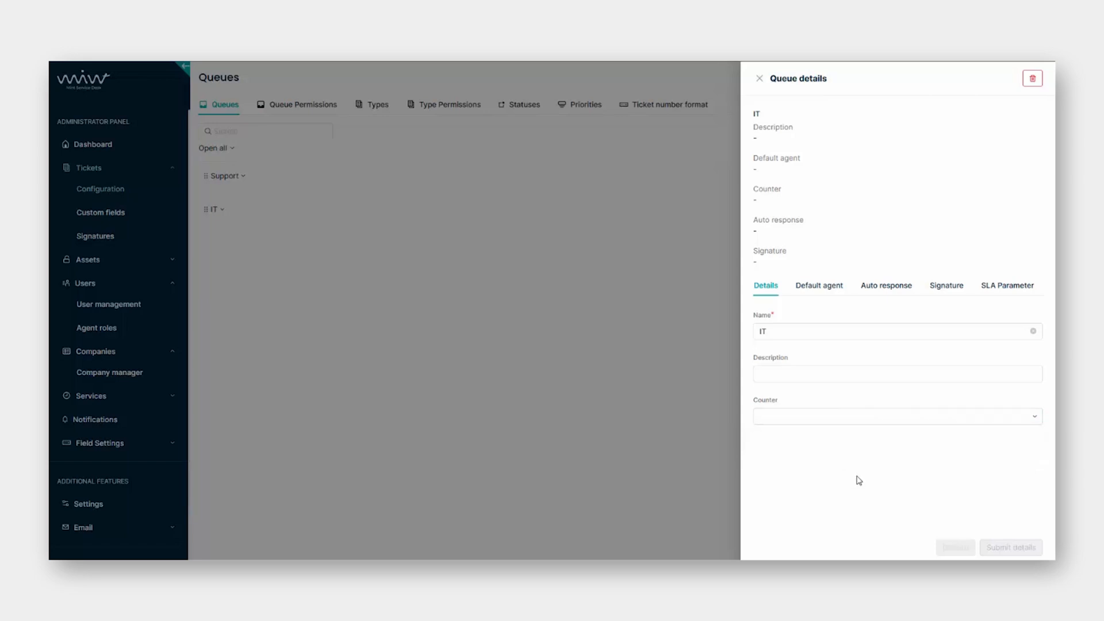
{"action": "left_click", "coordinate": [822, 416]}
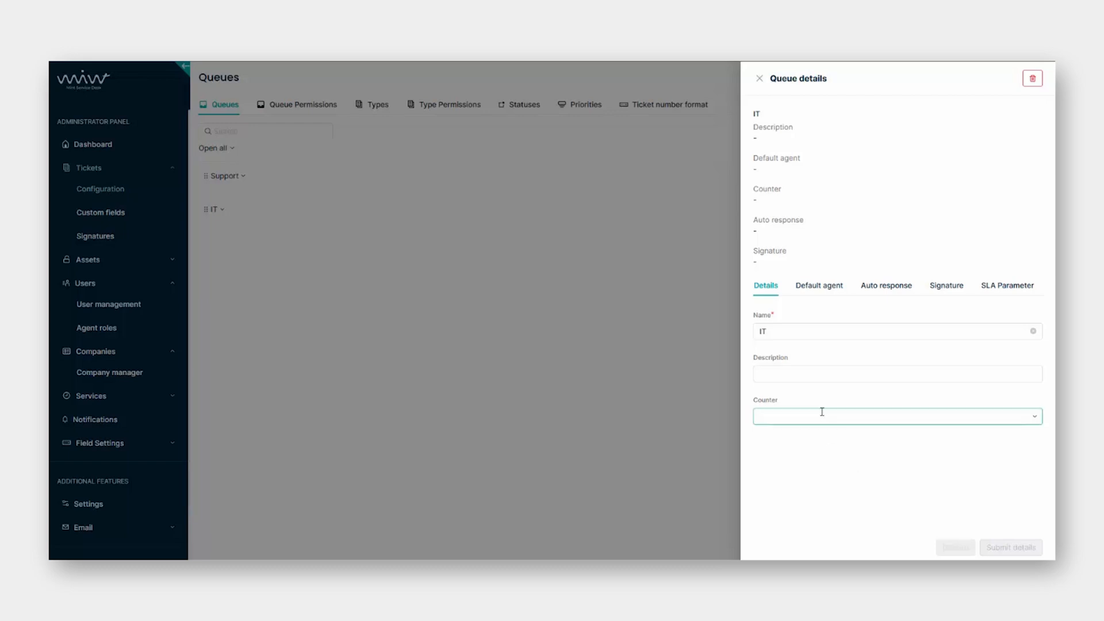
{"action": "left_click", "coordinate": [812, 444]}
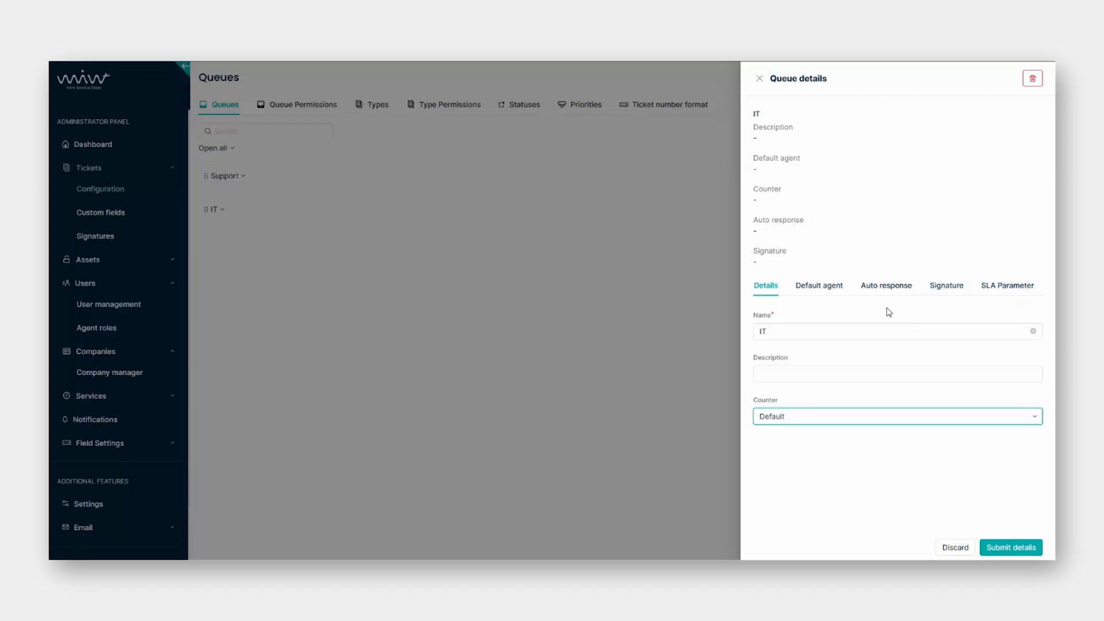
{"action": "left_click", "coordinate": [821, 292]}
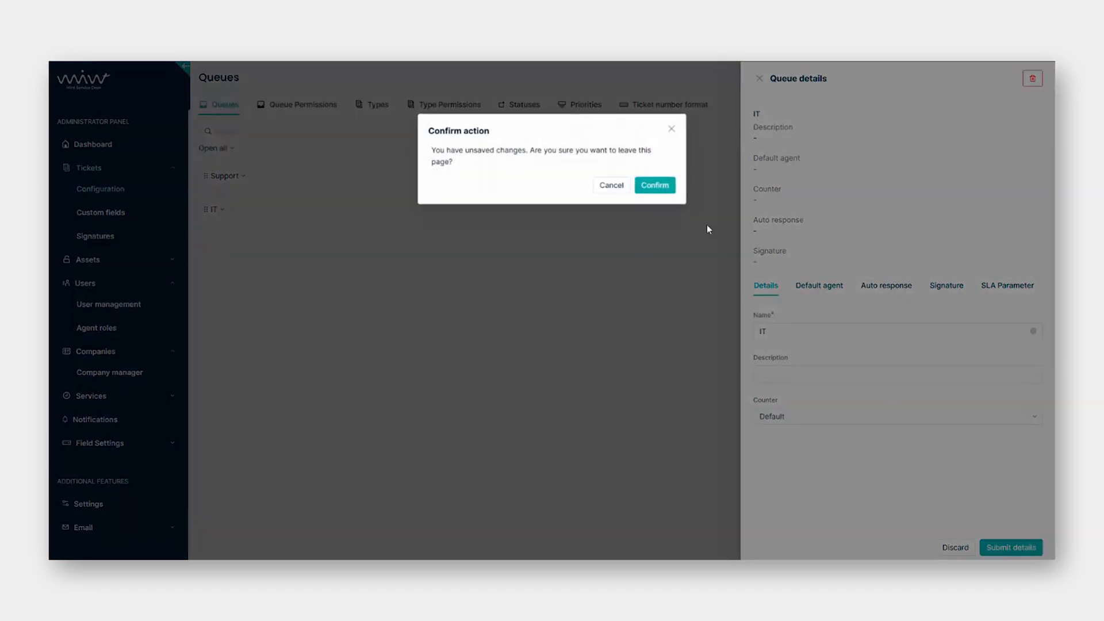
Discard the counter edit and enable default agent assignment on Queue changed and Created new ticket.
{"action": "left_click", "coordinate": [662, 193]}
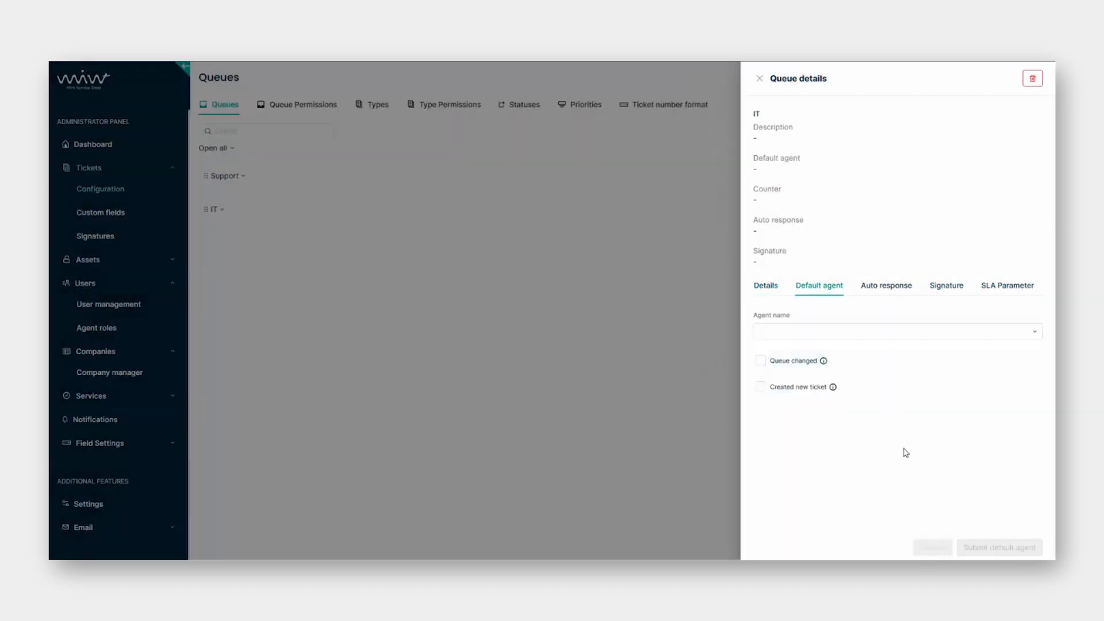
{"action": "left_click", "coordinate": [933, 337]}
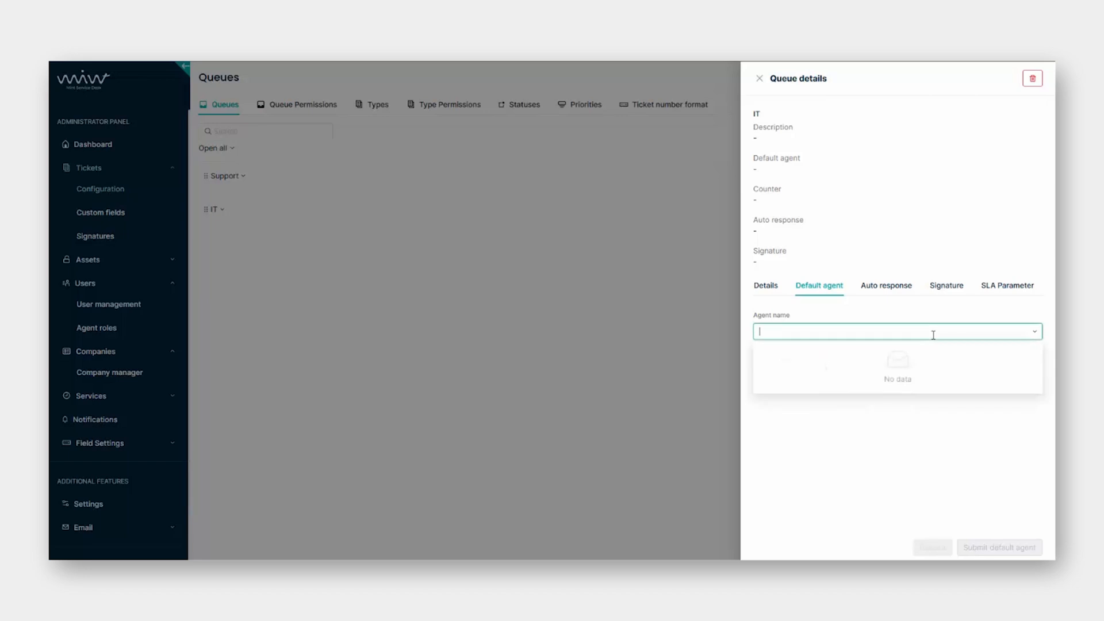
{"action": "left_click", "coordinate": [935, 440]}
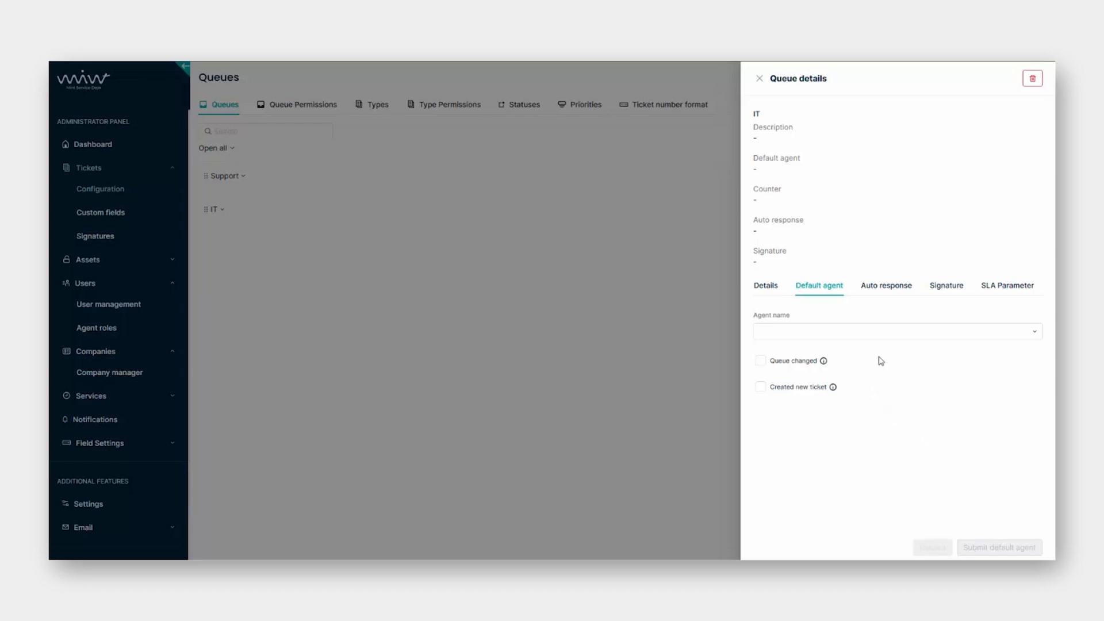
{"action": "left_click", "coordinate": [760, 361]}
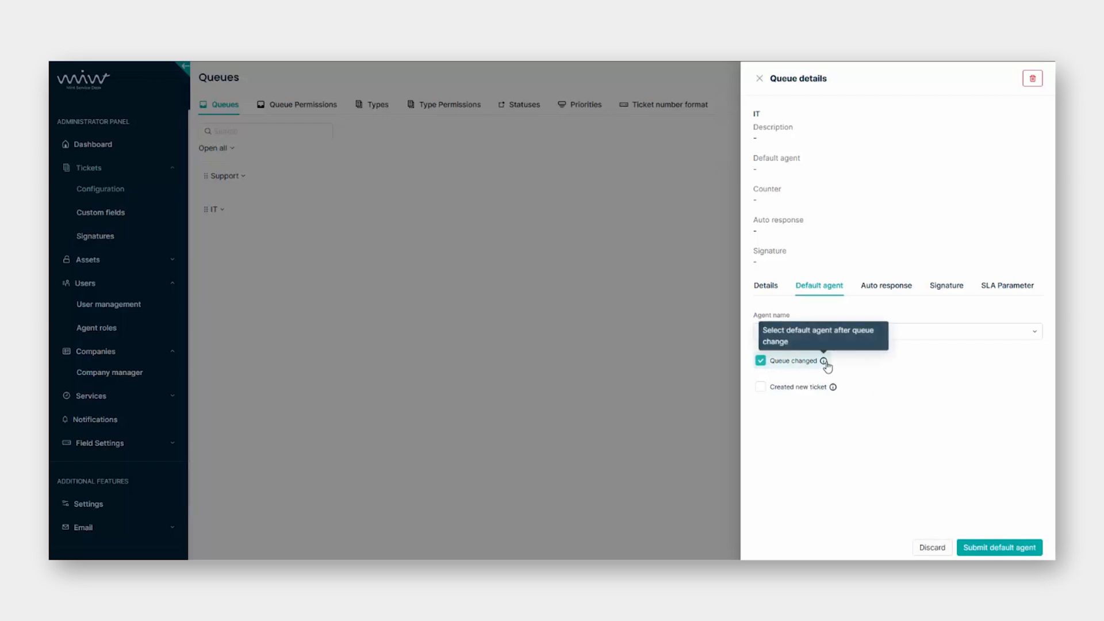
{"action": "left_click", "coordinate": [761, 387]}
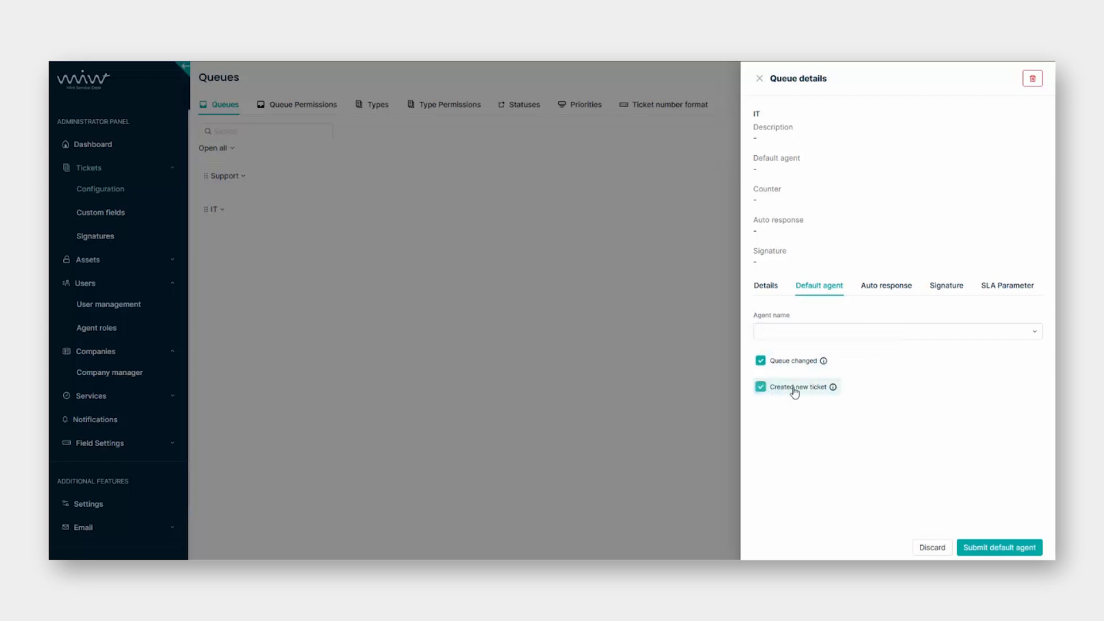
{"action": "mouse_move", "coordinate": [833, 388]}
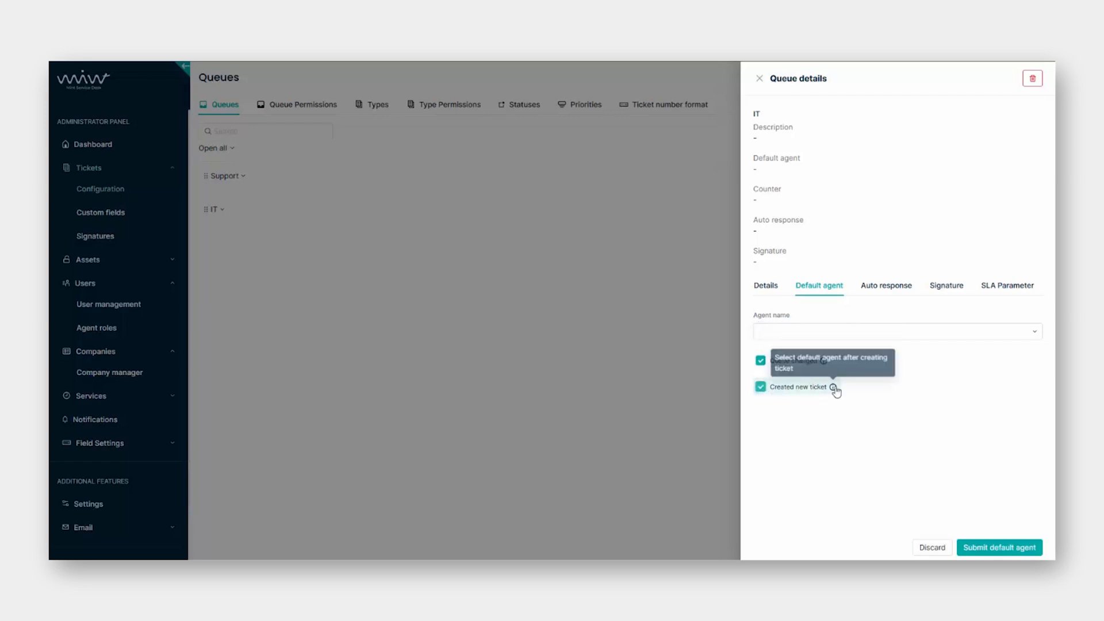
{"action": "left_click", "coordinate": [896, 287]}
Discard the agent choices and check the Ticket created and Ticket closed auto responses, leaving them unset.
{"action": "left_click", "coordinate": [659, 193]}
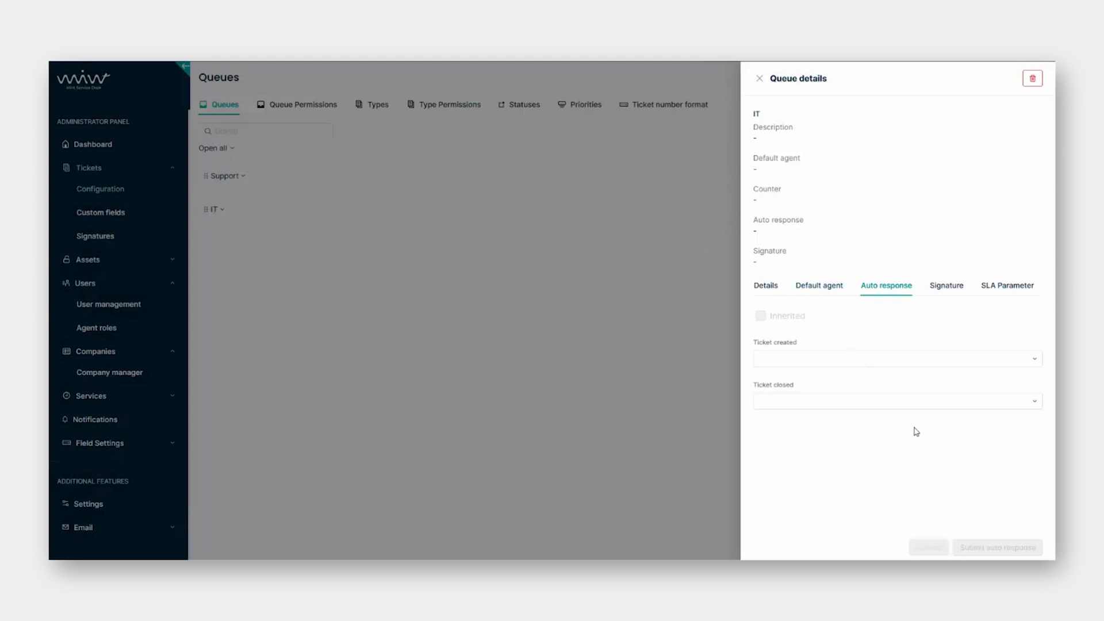
{"action": "left_click", "coordinate": [914, 356]}
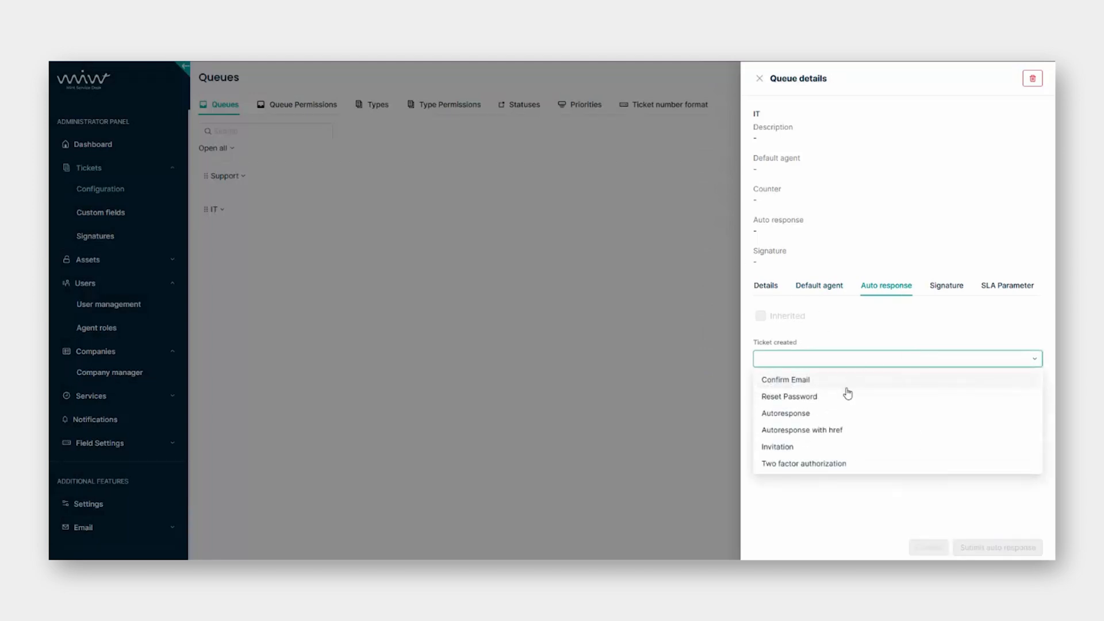
{"action": "left_click", "coordinate": [861, 360]}
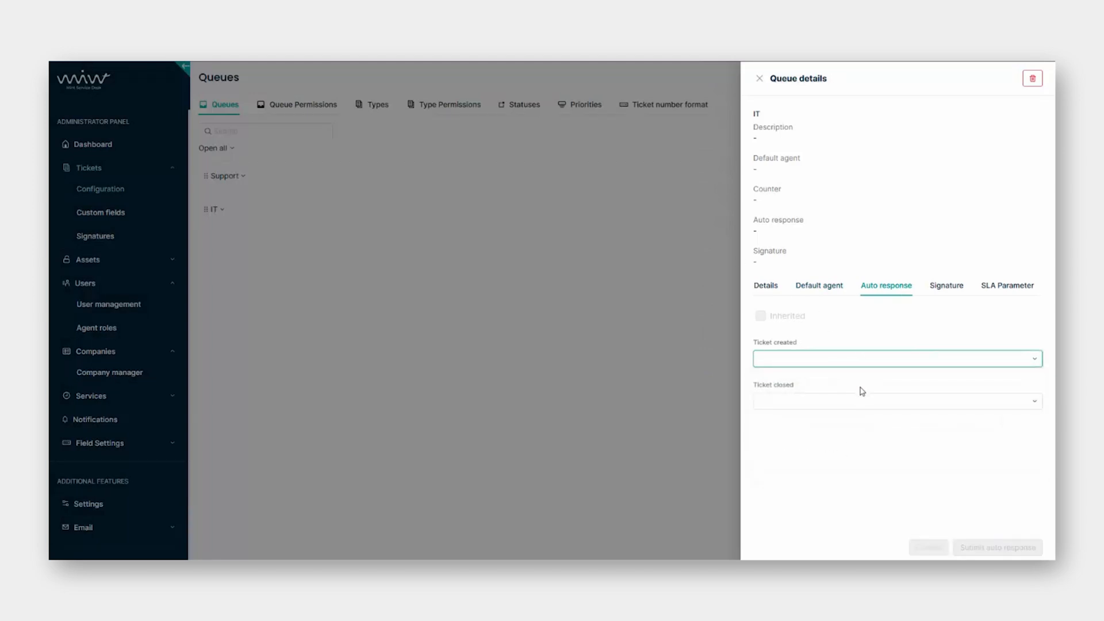
{"action": "left_click", "coordinate": [860, 400]}
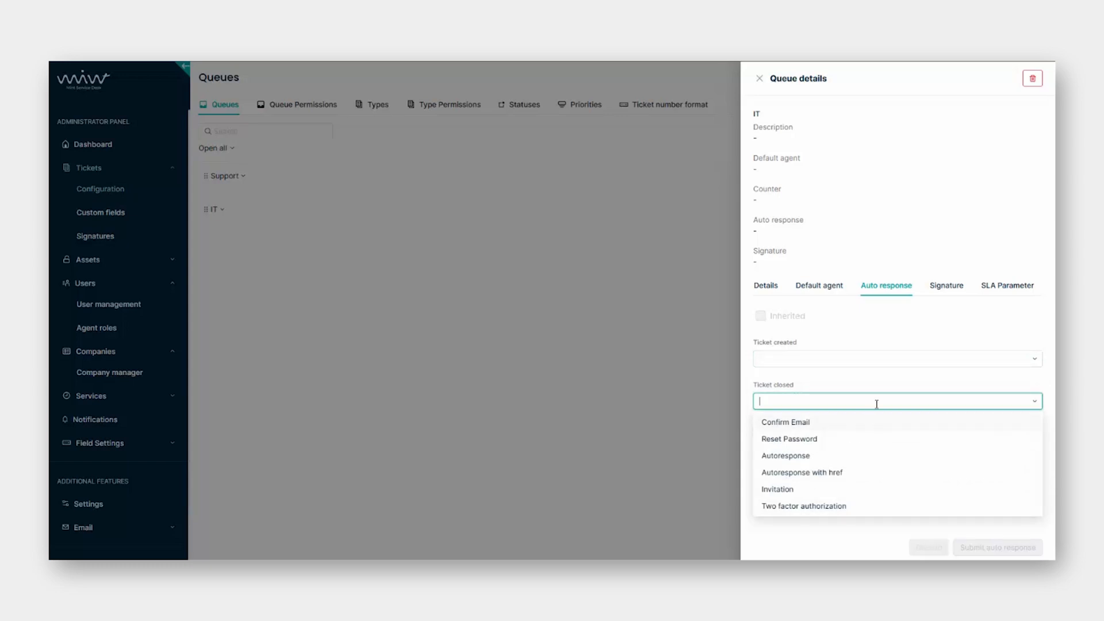
{"action": "left_click", "coordinate": [860, 535]}
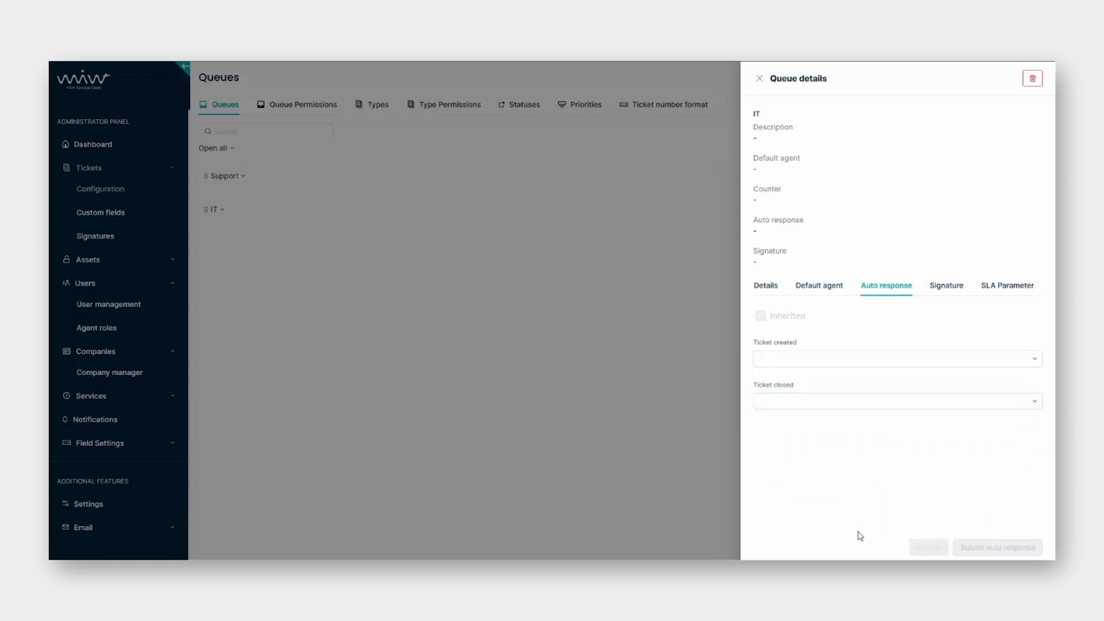
{"action": "left_click", "coordinate": [931, 286]}
Check that the IT queue's Preview and Signature lists are both empty.
{"action": "left_click", "coordinate": [850, 332]}
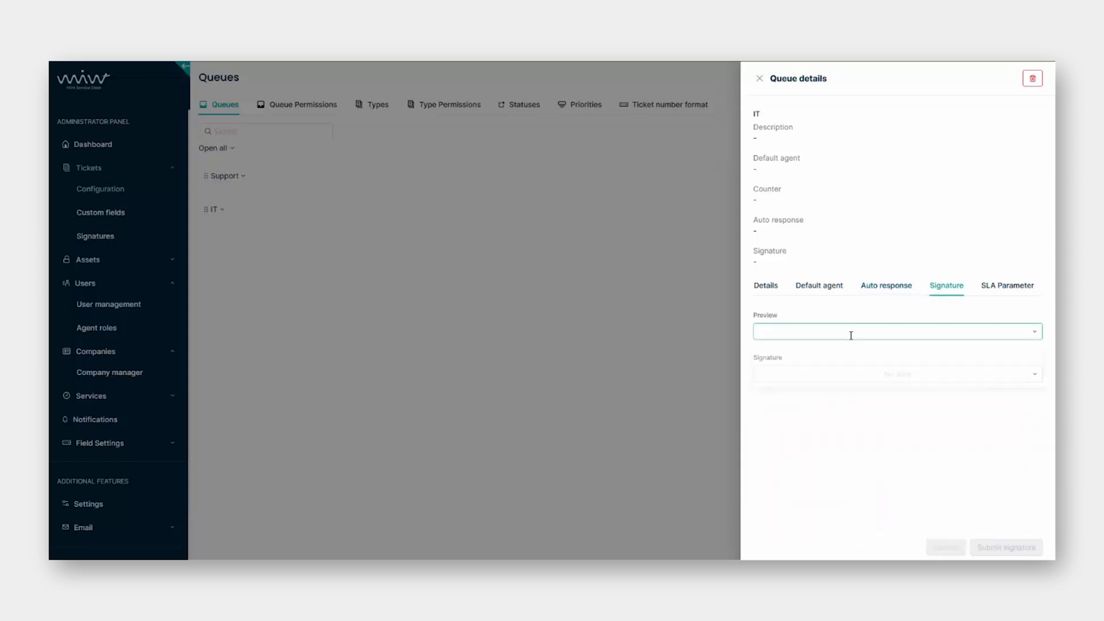
{"action": "left_click", "coordinate": [850, 333]}
{"action": "left_click", "coordinate": [859, 372]}
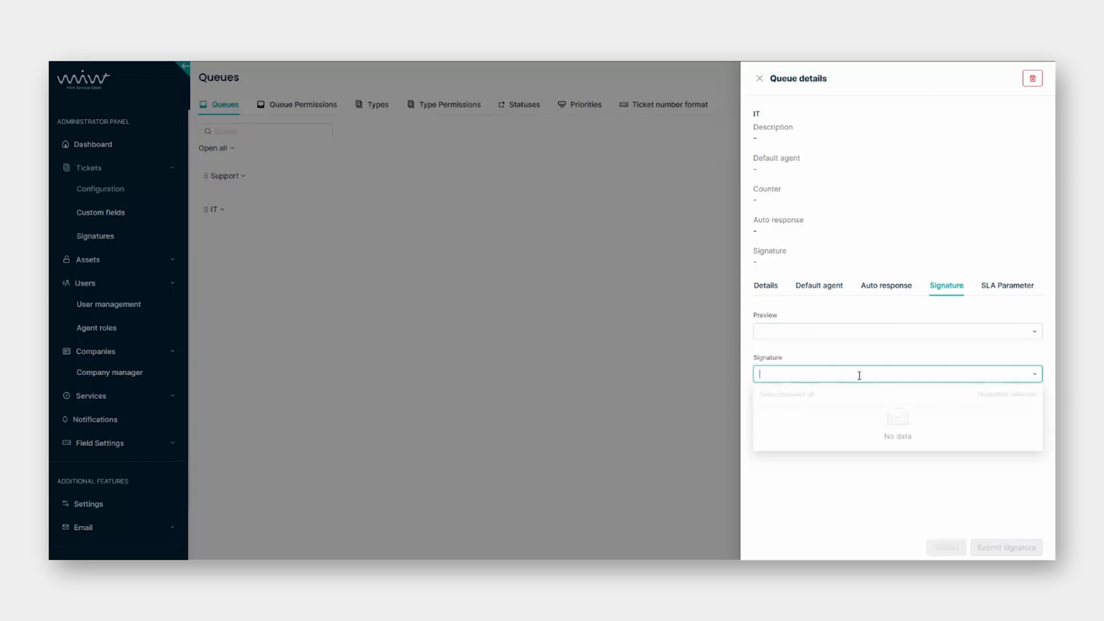
{"action": "left_click", "coordinate": [859, 372]}
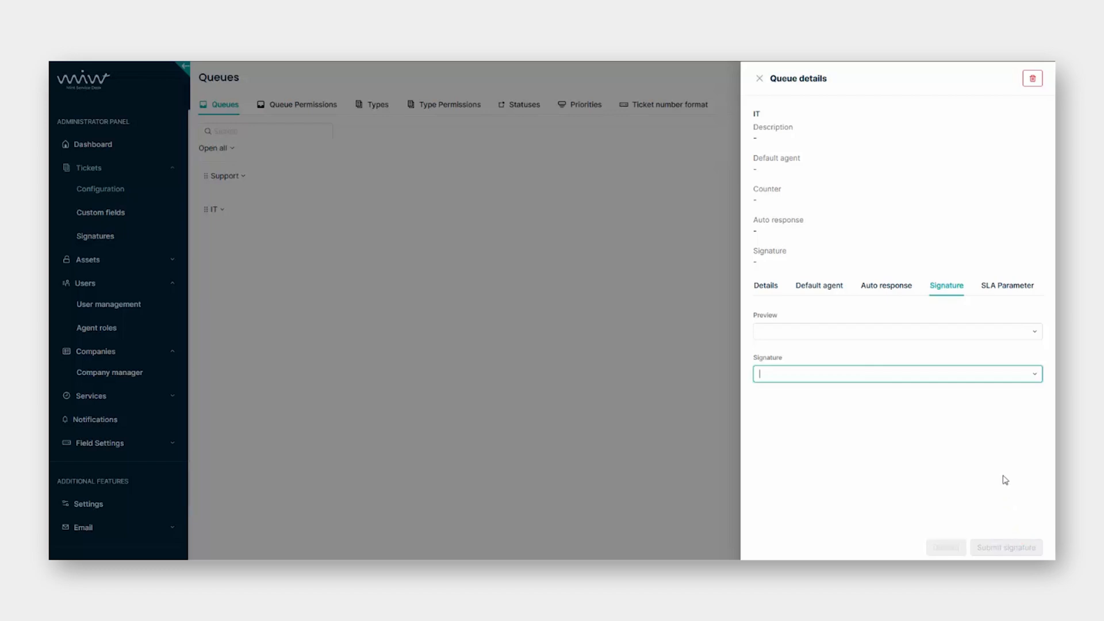
Check that no SLA parameters exist for the IT queue, then close its details.
{"action": "left_click", "coordinate": [1017, 293]}
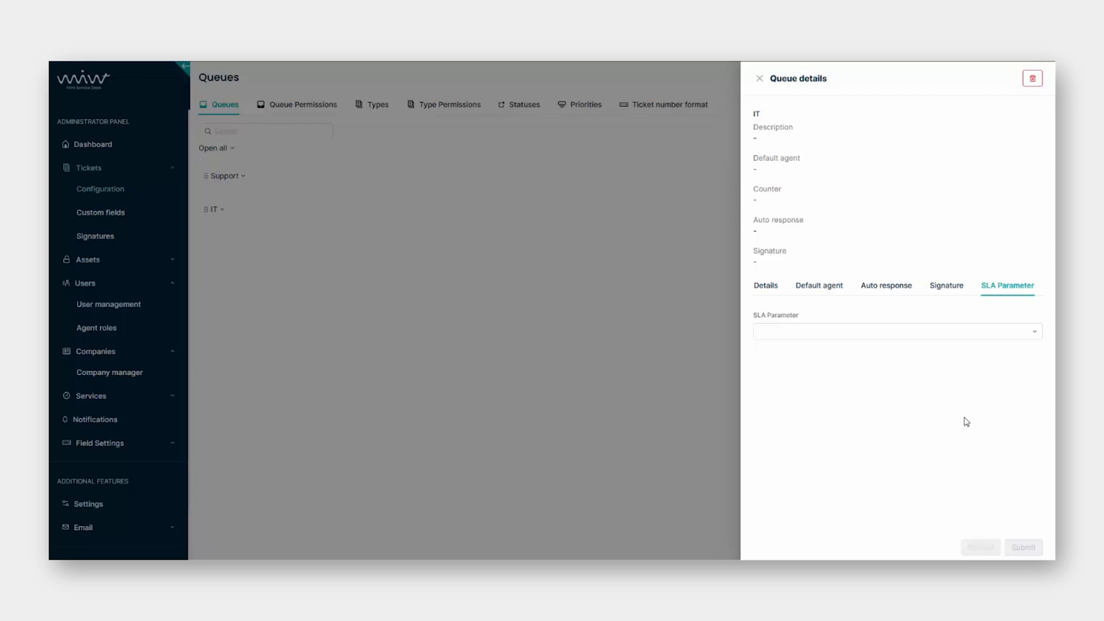
{"action": "left_click", "coordinate": [987, 336]}
{"action": "left_click", "coordinate": [982, 336]}
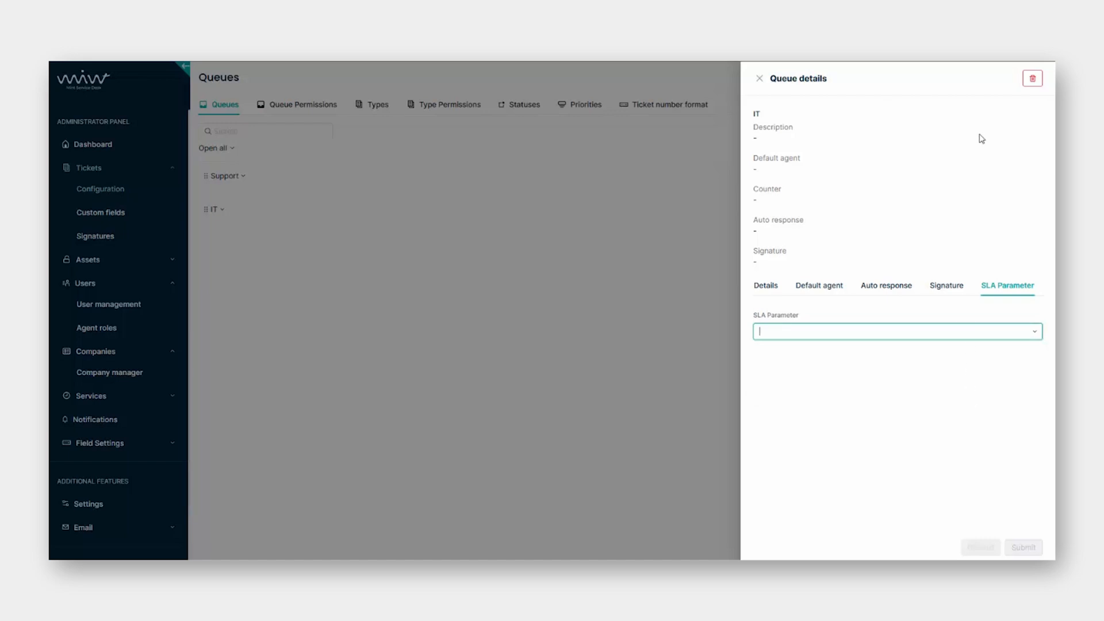
{"action": "left_click", "coordinate": [758, 78]}
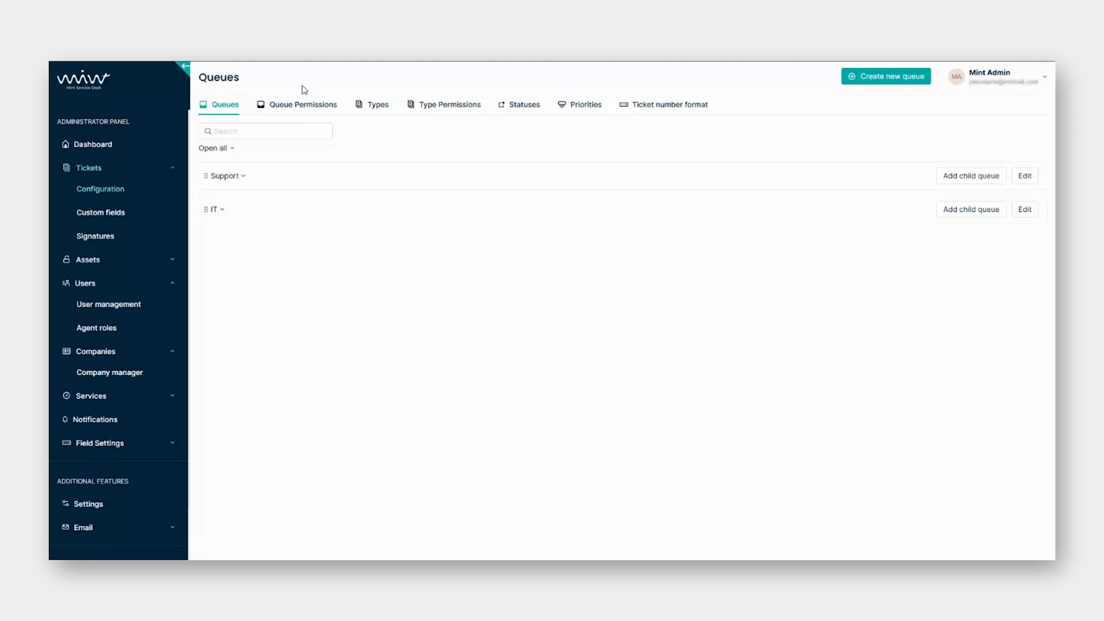
In Queue Permissions, select the Agent roles group and the Service Desk Agent role.
{"action": "left_click", "coordinate": [308, 107]}
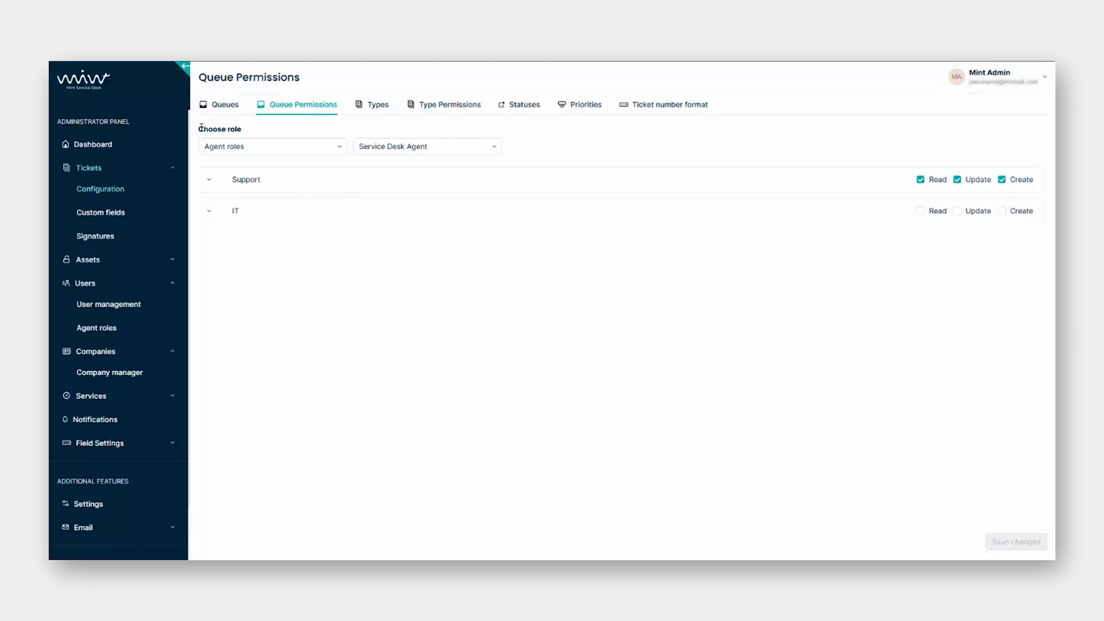
{"action": "left_click", "coordinate": [286, 152]}
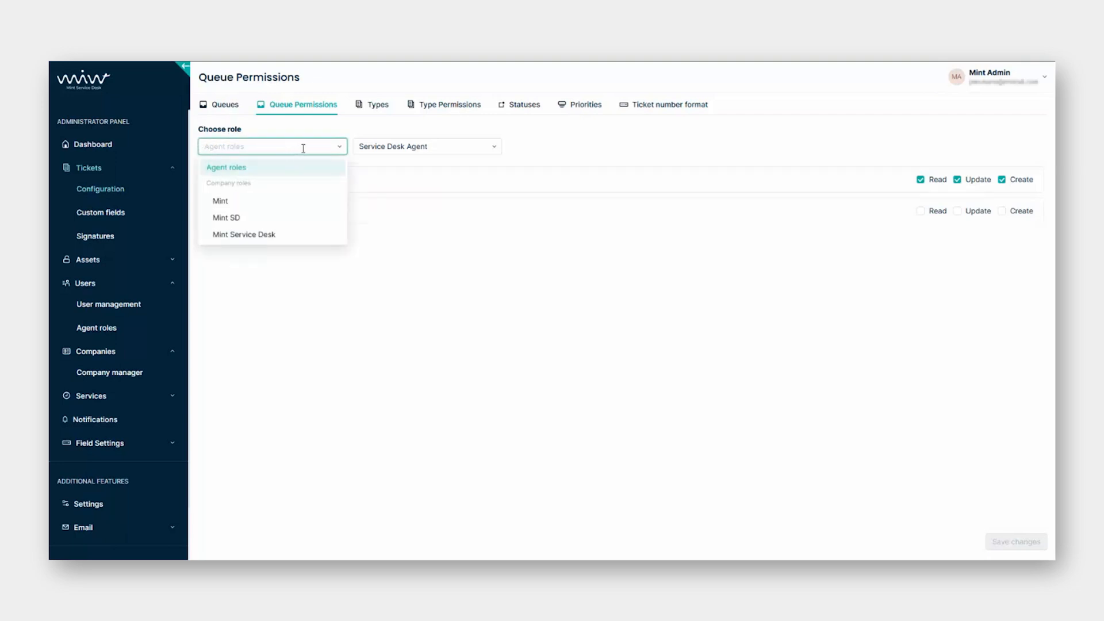
{"action": "left_click", "coordinate": [303, 149]}
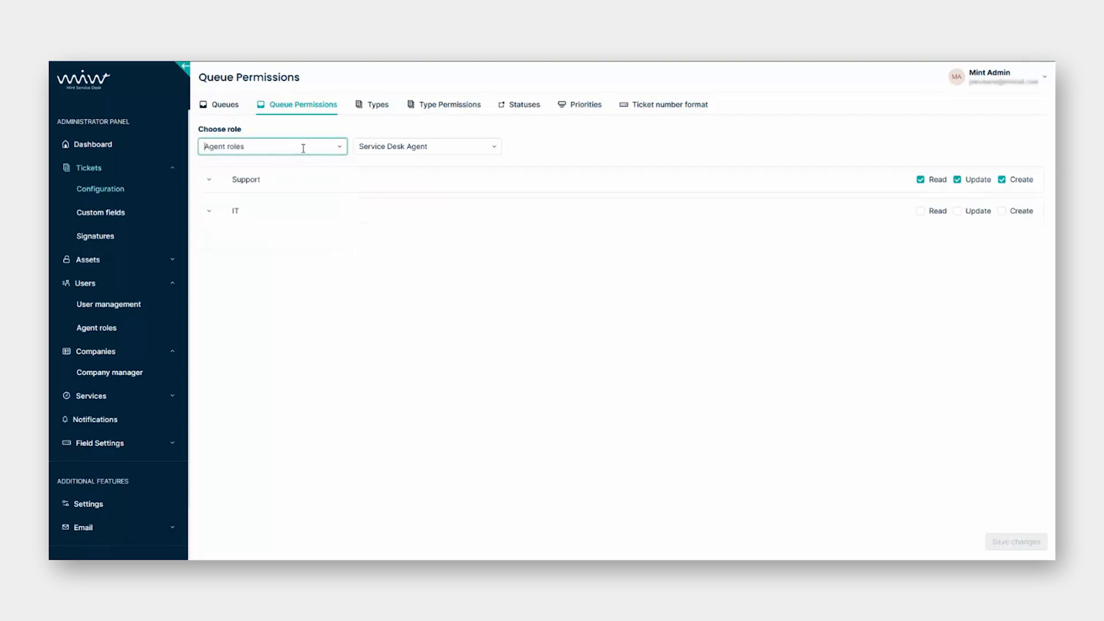
{"action": "left_click", "coordinate": [446, 147]}
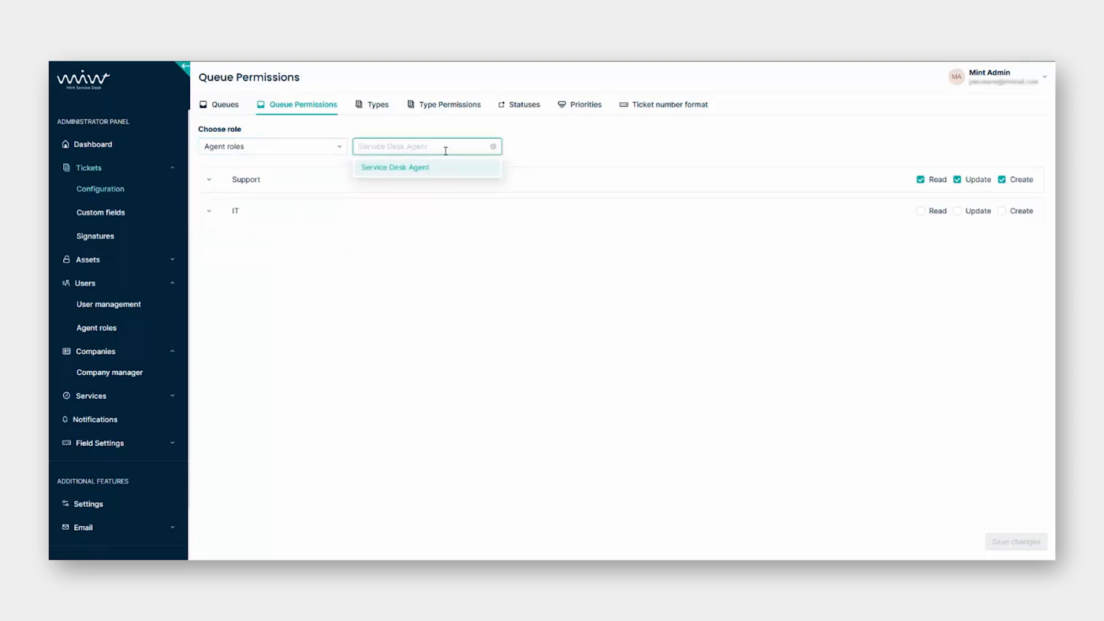
{"action": "left_click", "coordinate": [402, 135]}
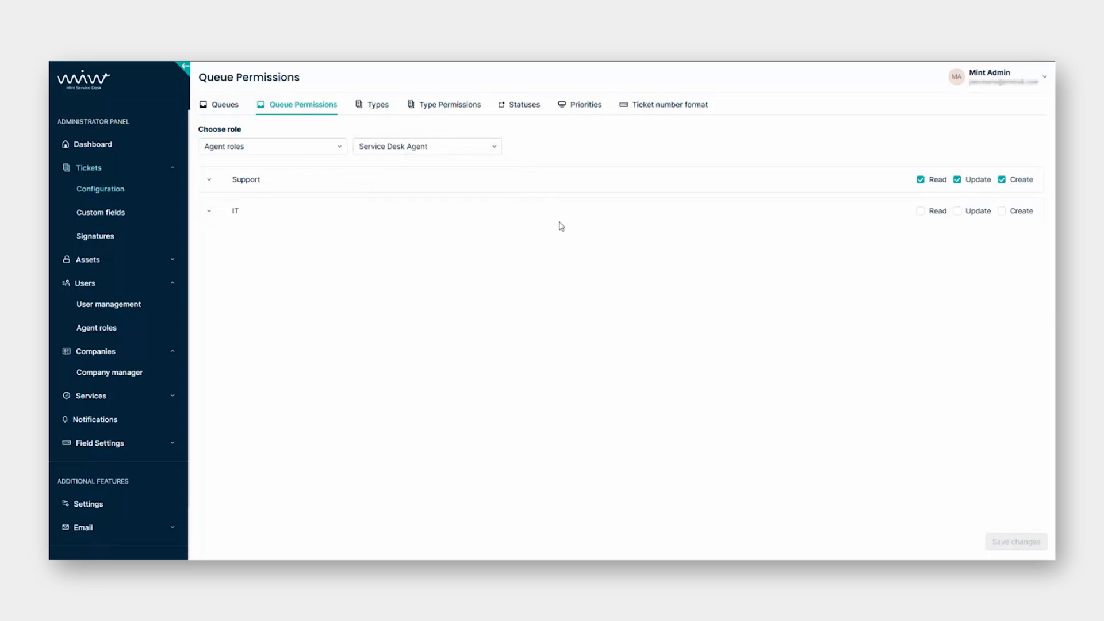
{"action": "left_click", "coordinate": [478, 148]}
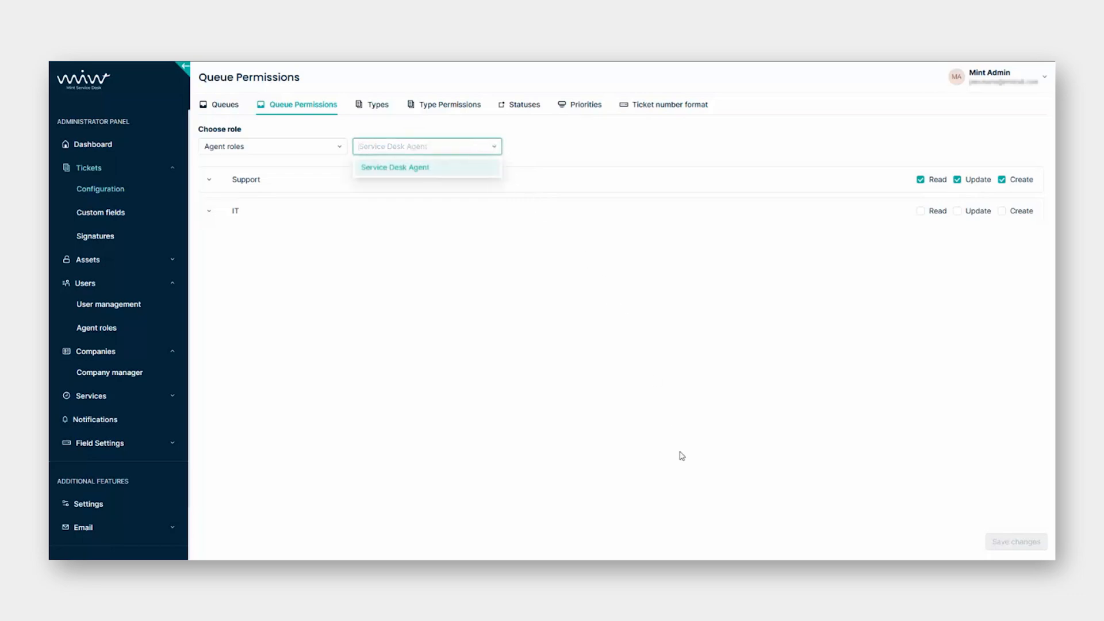
{"action": "left_click", "coordinate": [585, 398]}
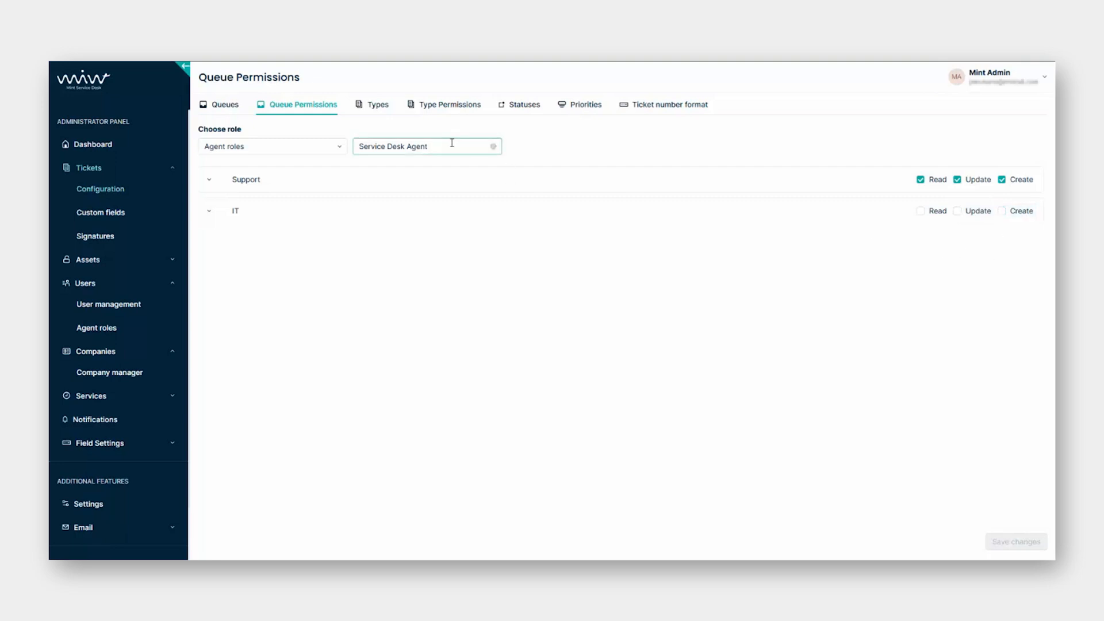
Grant Read, Update and Create on the IT queue and save the permissions.
{"action": "left_click", "coordinate": [920, 212]}
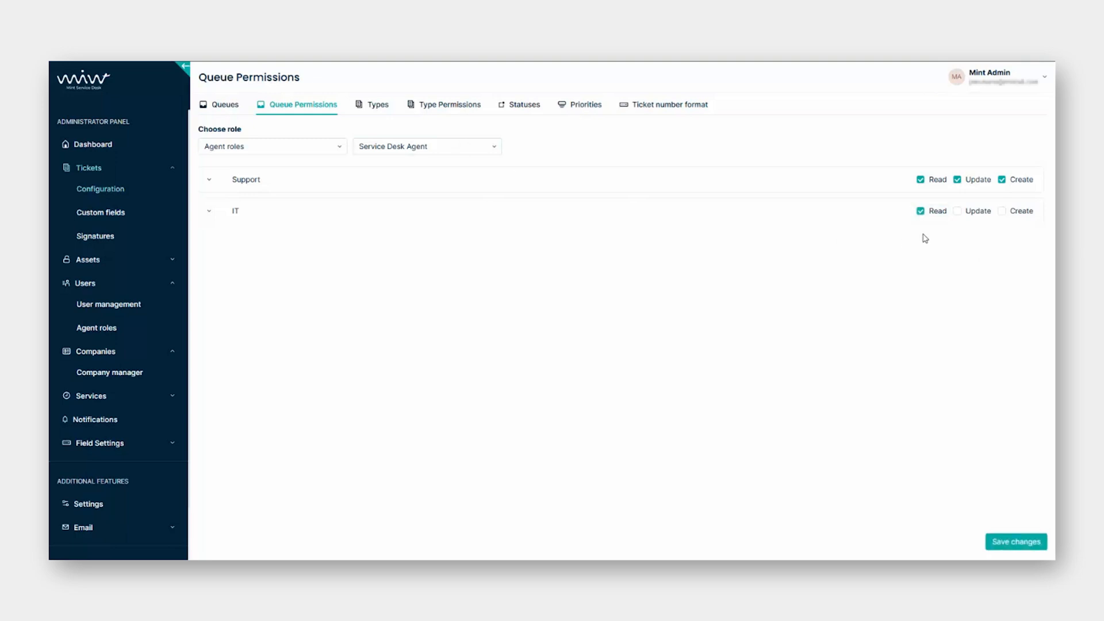
{"action": "left_click", "coordinate": [958, 213]}
{"action": "left_click", "coordinate": [1002, 212]}
{"action": "left_click", "coordinate": [1026, 541]}
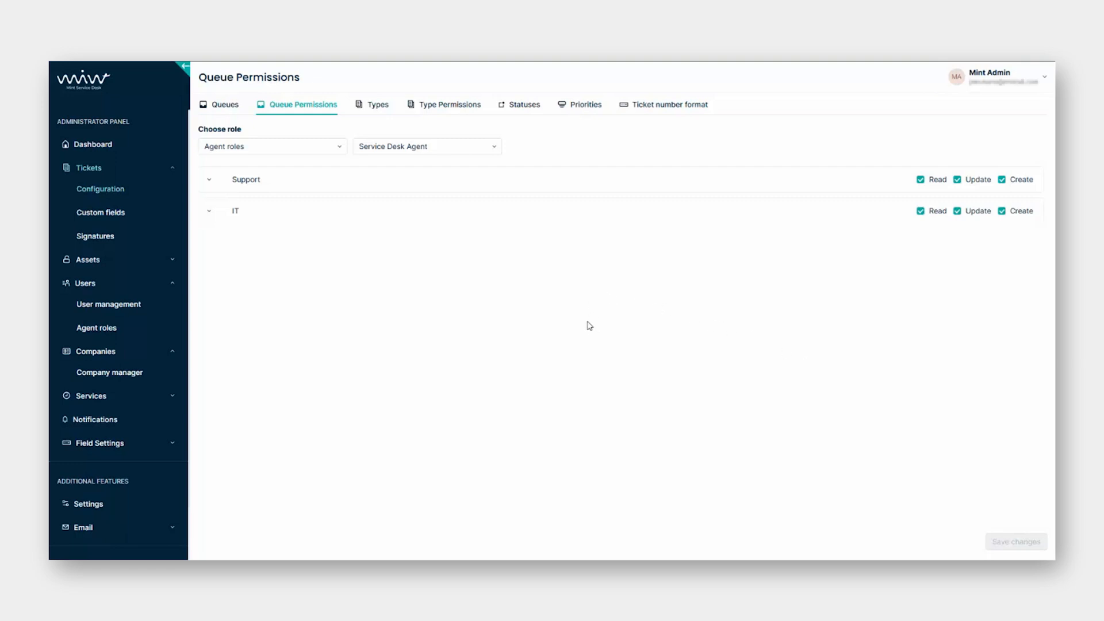
{"action": "left_click", "coordinate": [377, 104]}
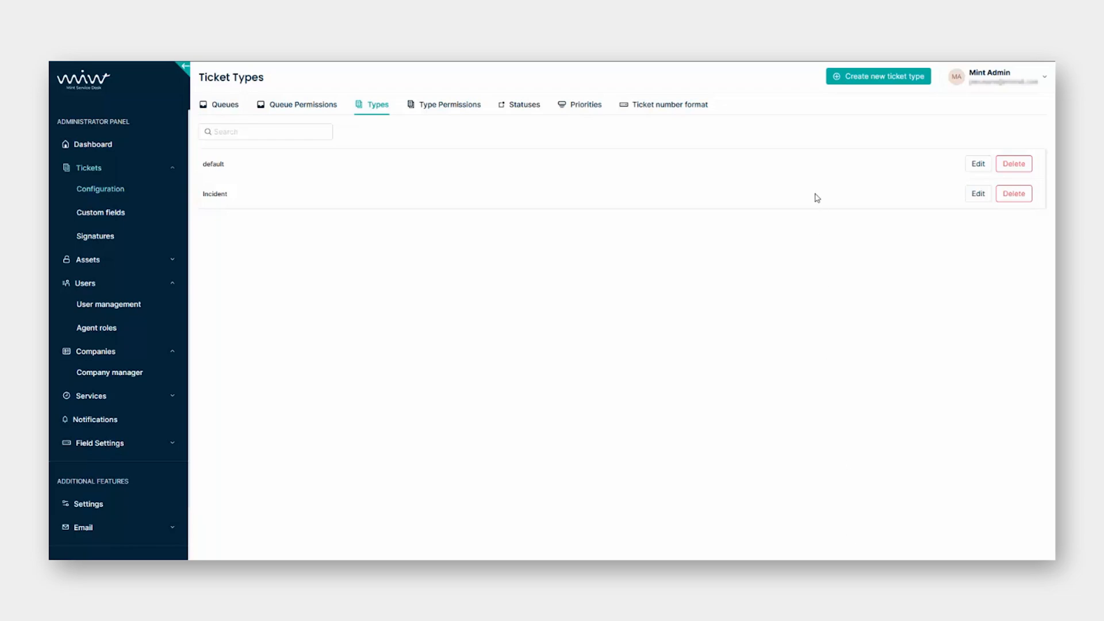
Create a ticket type named Service Request with a blue colour.
{"action": "left_click", "coordinate": [874, 78]}
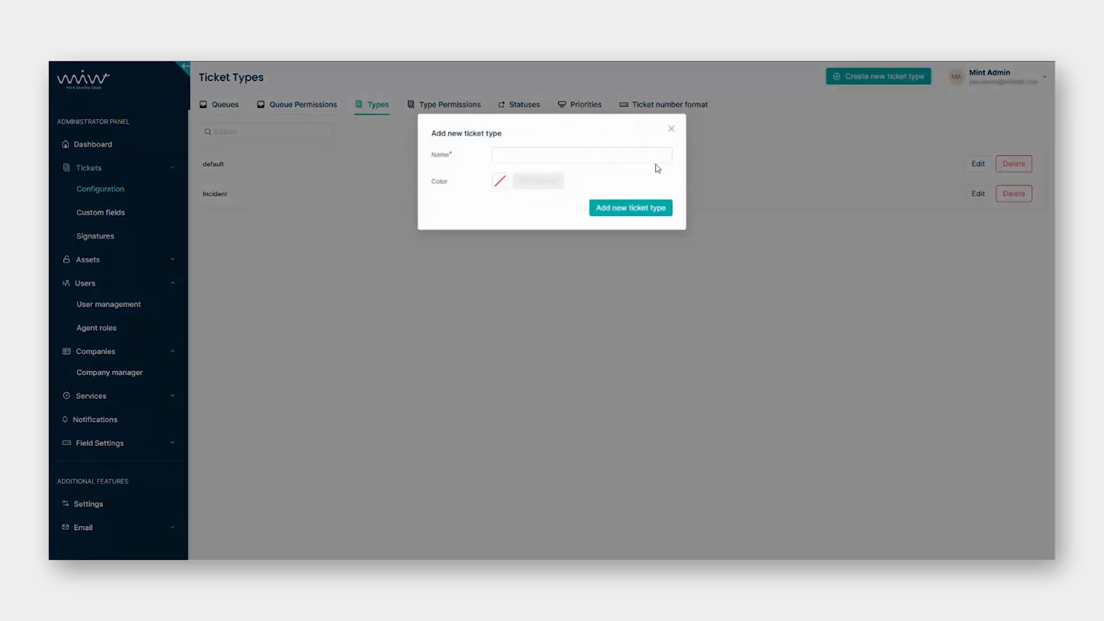
{"action": "left_click", "coordinate": [595, 153]}
{"action": "type", "text": "Ser"}
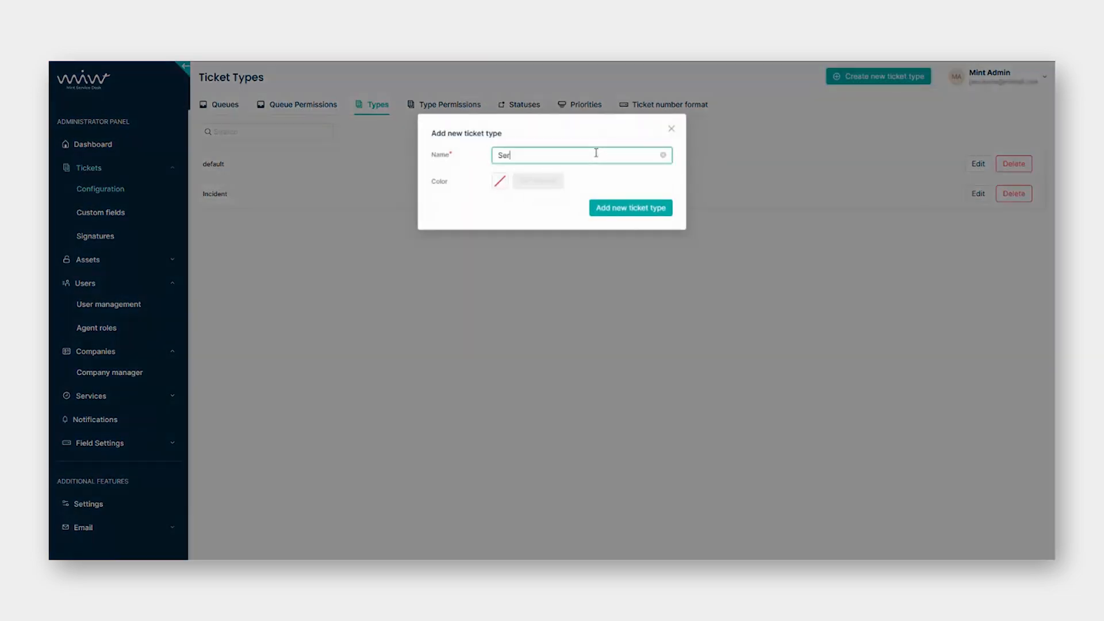
{"action": "type", "text": "vice Request"}
{"action": "left_click", "coordinate": [499, 182]}
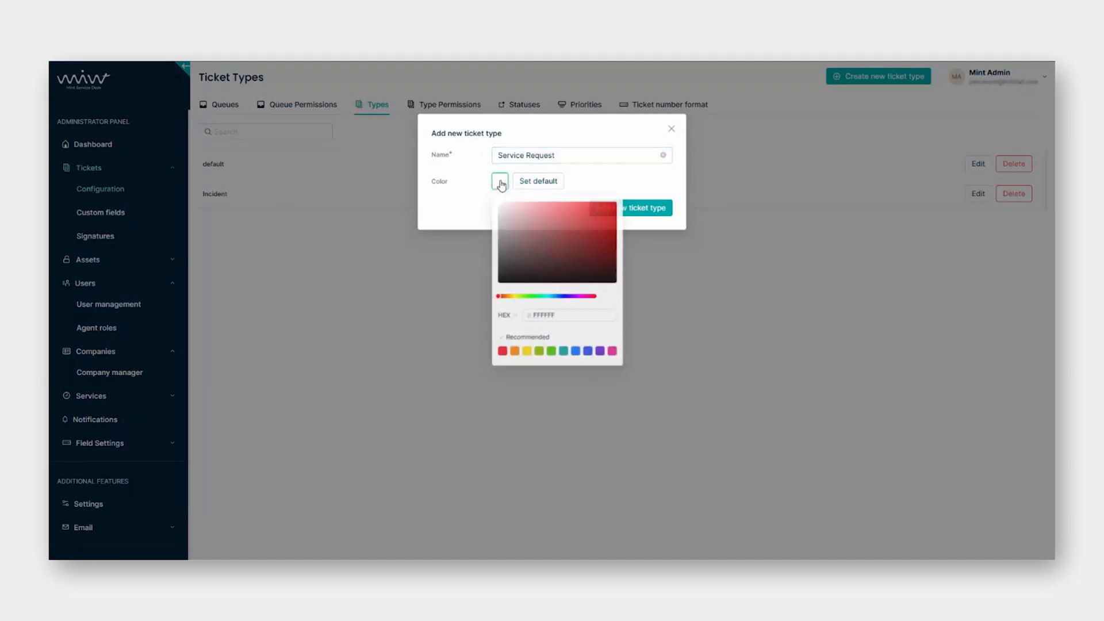
{"action": "left_click", "coordinate": [499, 181]}
{"action": "left_click", "coordinate": [578, 357]}
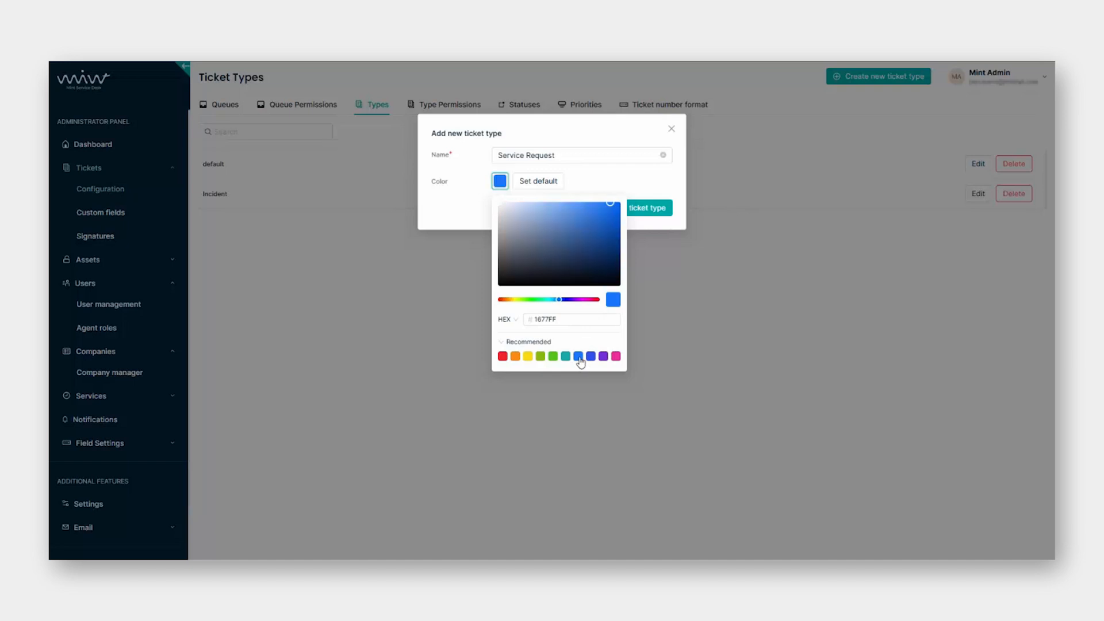
{"action": "left_click", "coordinate": [634, 180]}
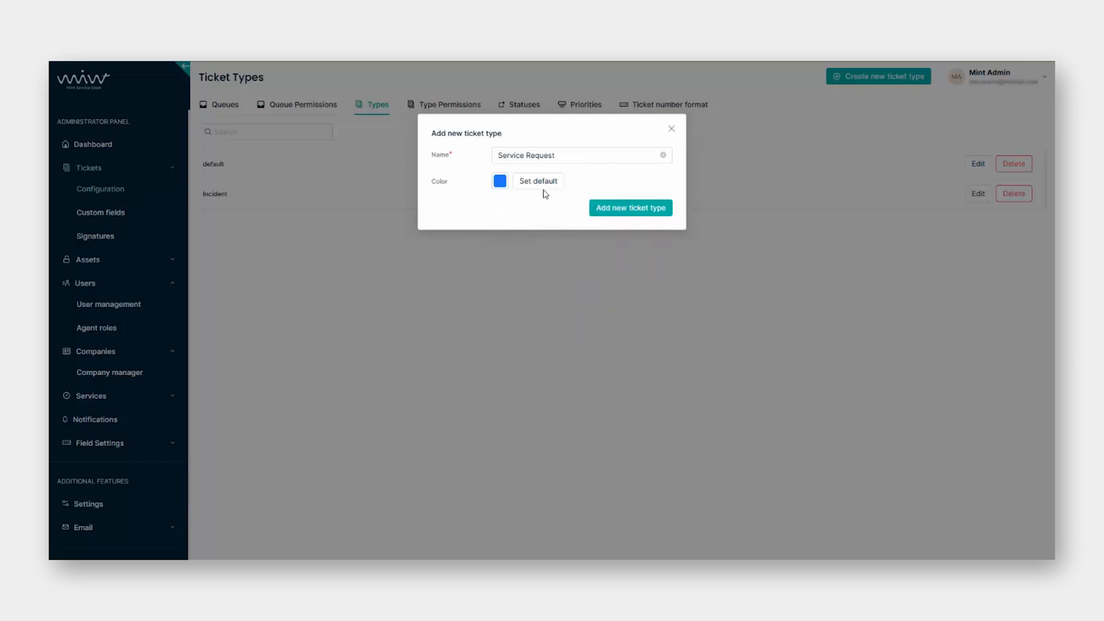
{"action": "left_click", "coordinate": [624, 214]}
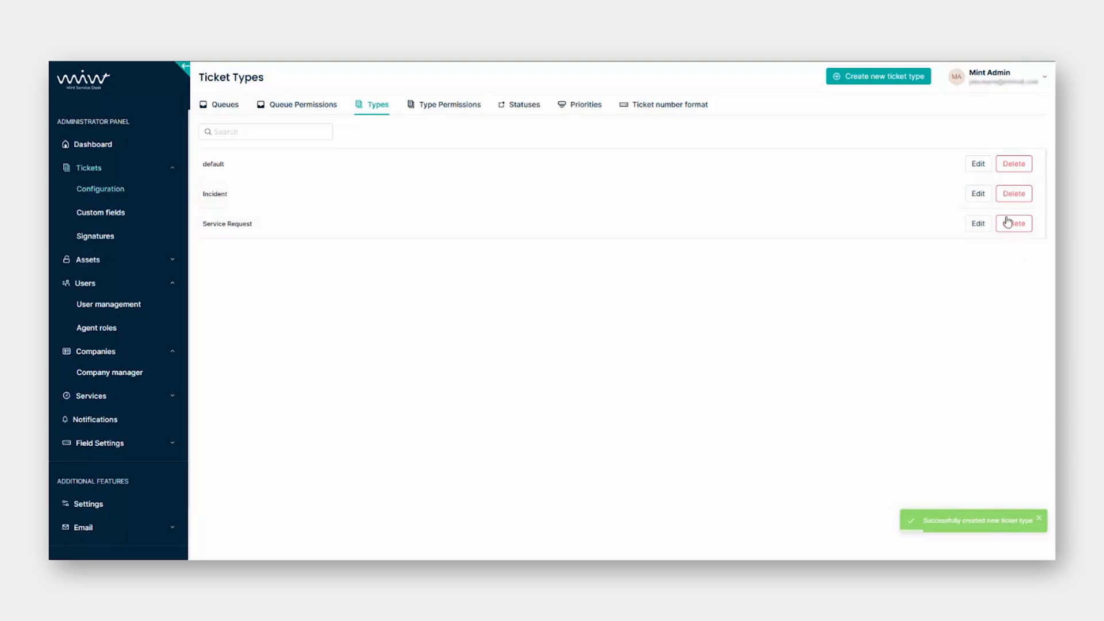
Change the Incident ticket type's colour to red (F5222D) and save it.
{"action": "left_click", "coordinate": [978, 194]}
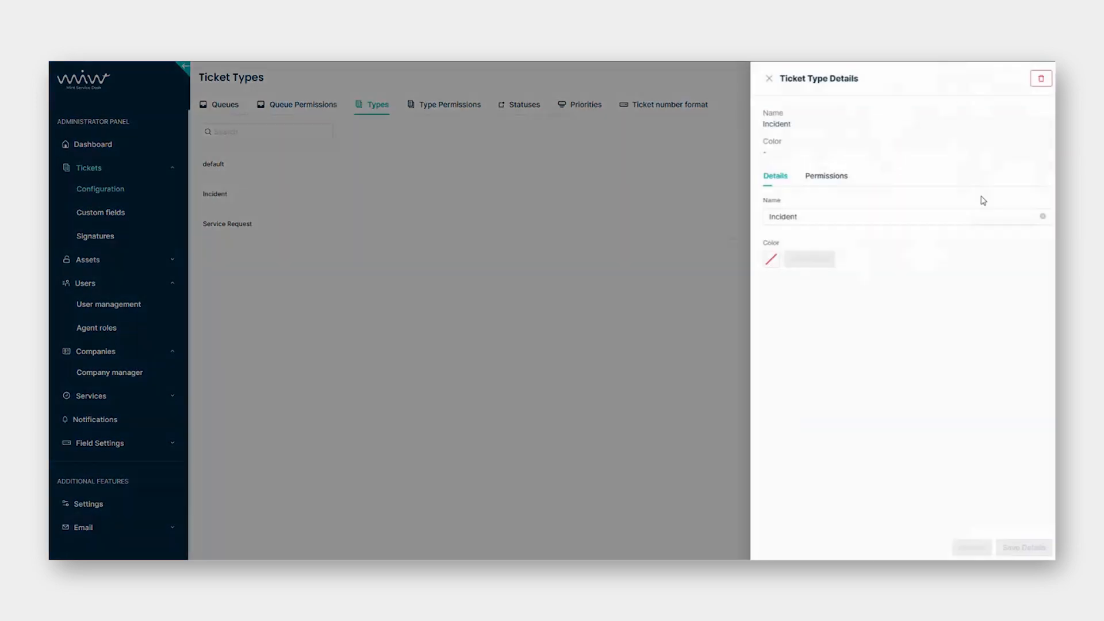
{"action": "left_click", "coordinate": [764, 260]}
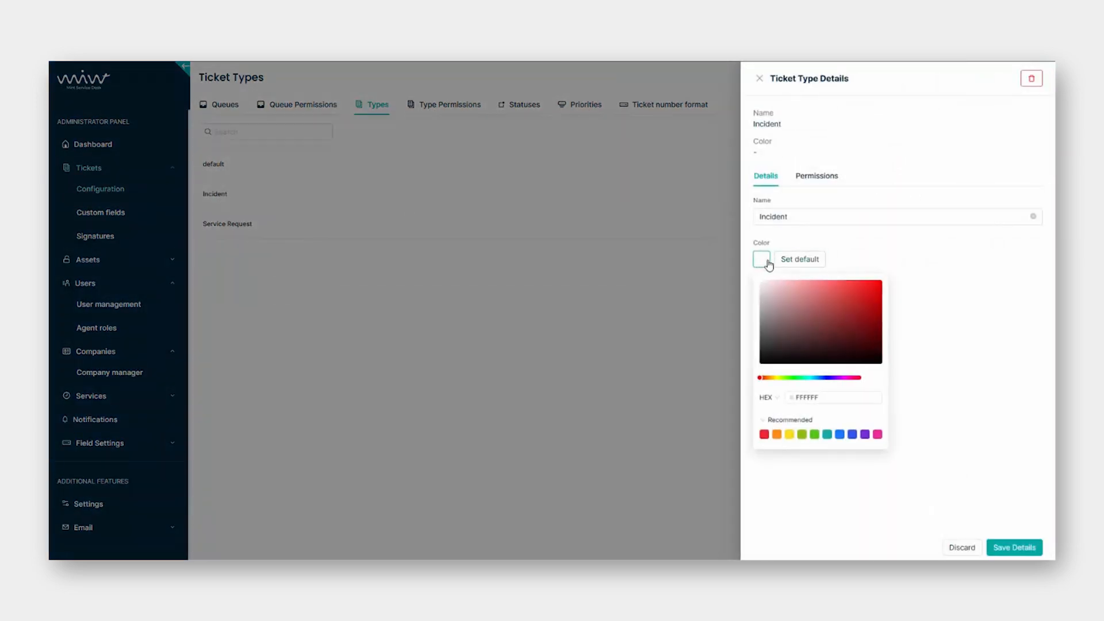
{"action": "left_click", "coordinate": [764, 435]}
{"action": "left_click", "coordinate": [1003, 549]}
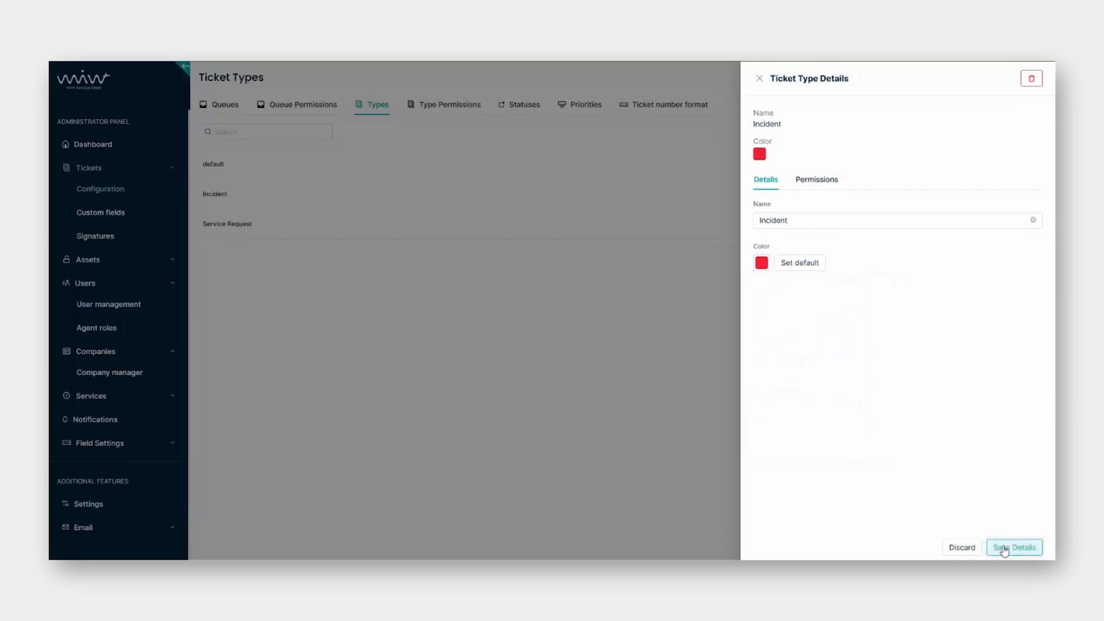
{"action": "left_click", "coordinate": [759, 79]}
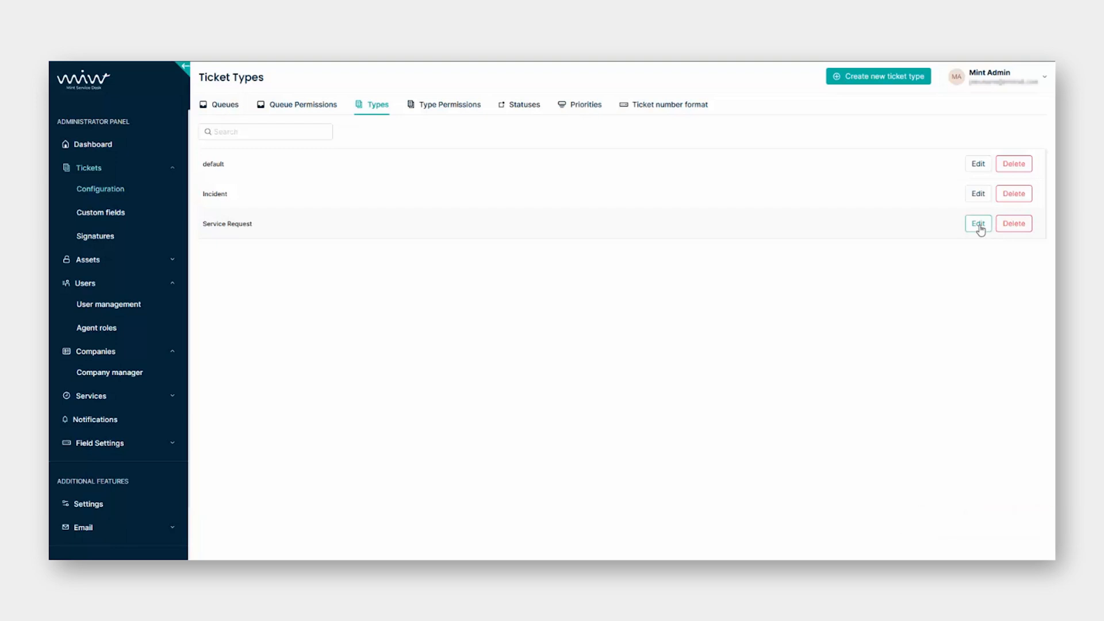
In Type Permissions, select the Agent roles group and the Service Desk Agent role.
{"action": "left_click", "coordinate": [449, 111]}
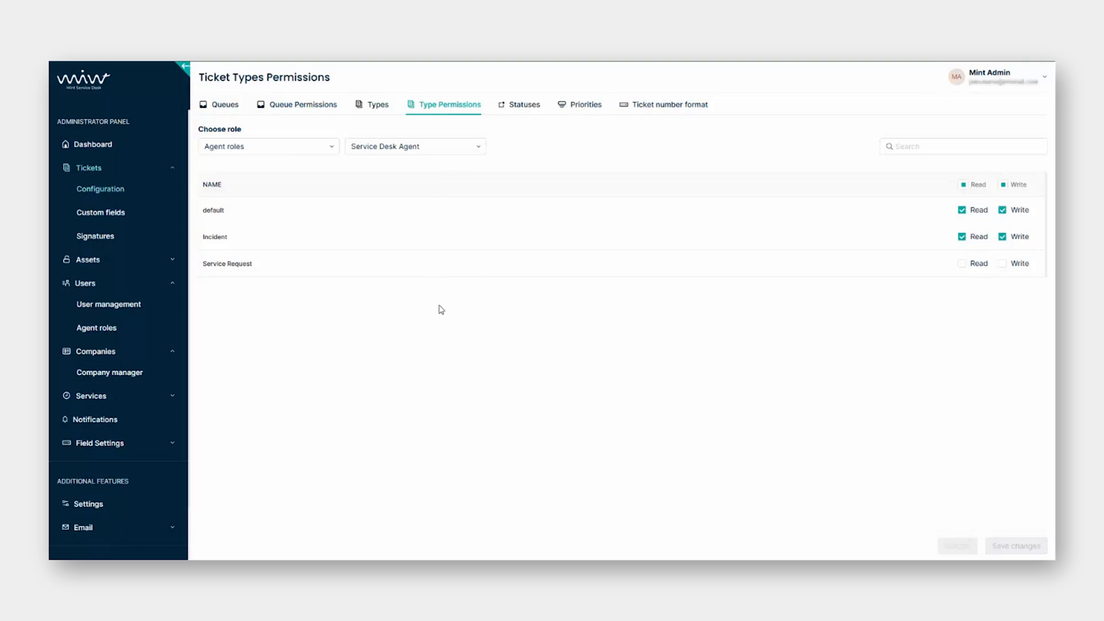
{"action": "left_click", "coordinate": [252, 149]}
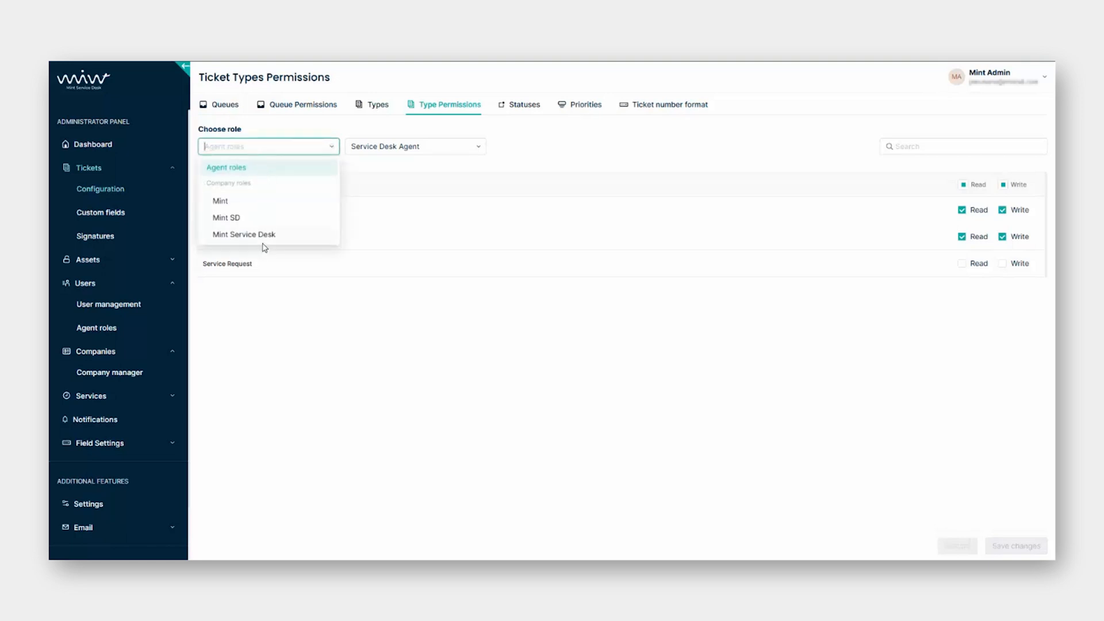
{"action": "left_click", "coordinate": [266, 170]}
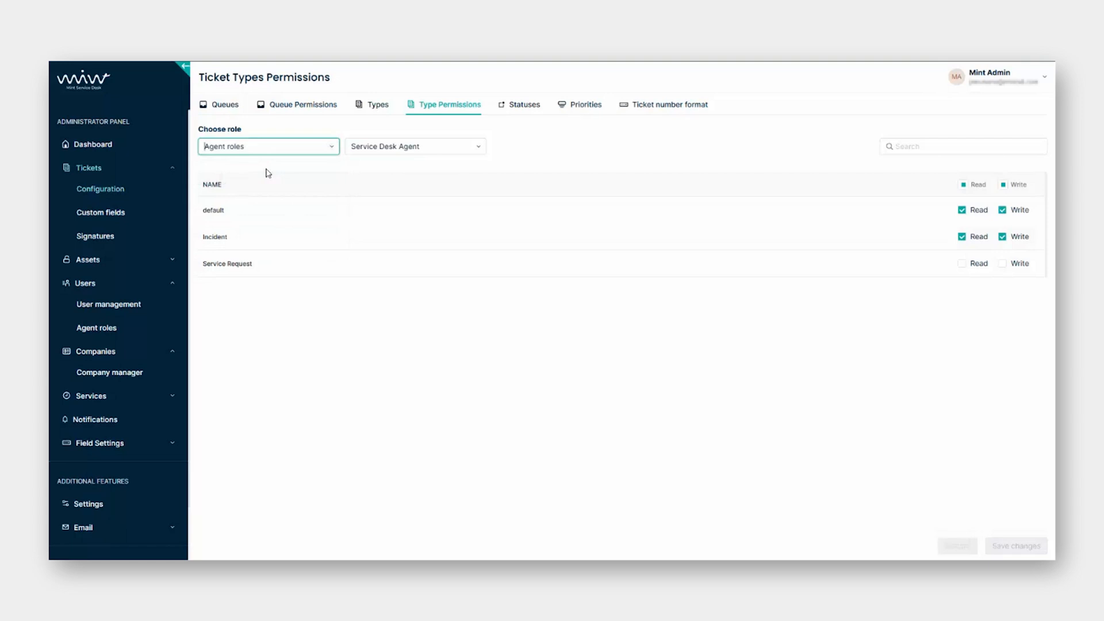
{"action": "left_click", "coordinate": [436, 152]}
{"action": "left_click", "coordinate": [425, 170]}
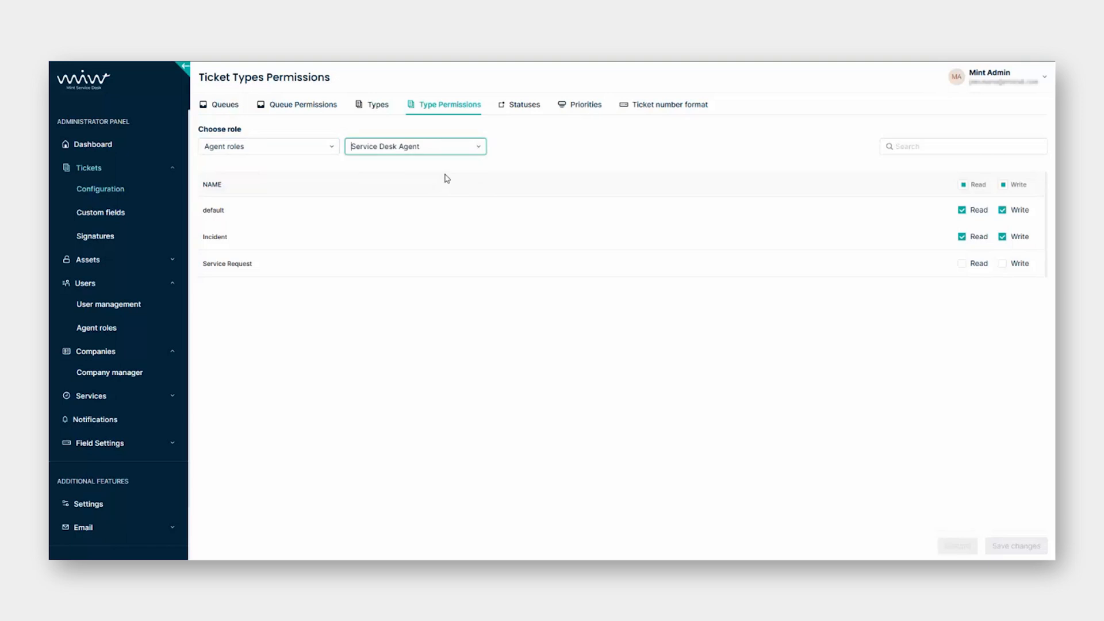
{"action": "left_click", "coordinate": [475, 147]}
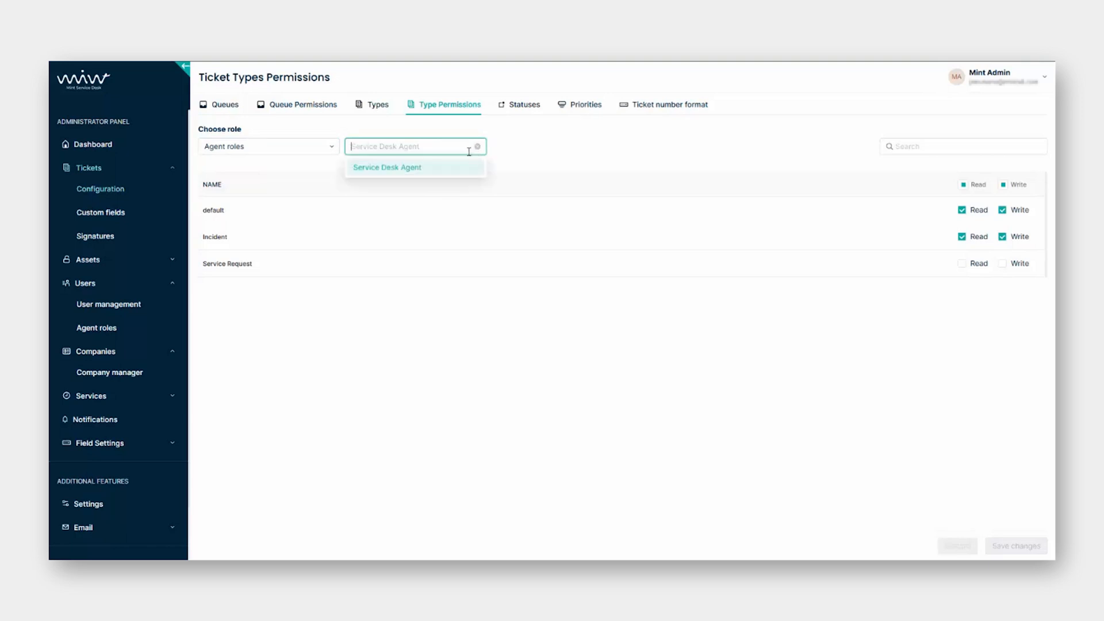
{"action": "left_click", "coordinate": [593, 309]}
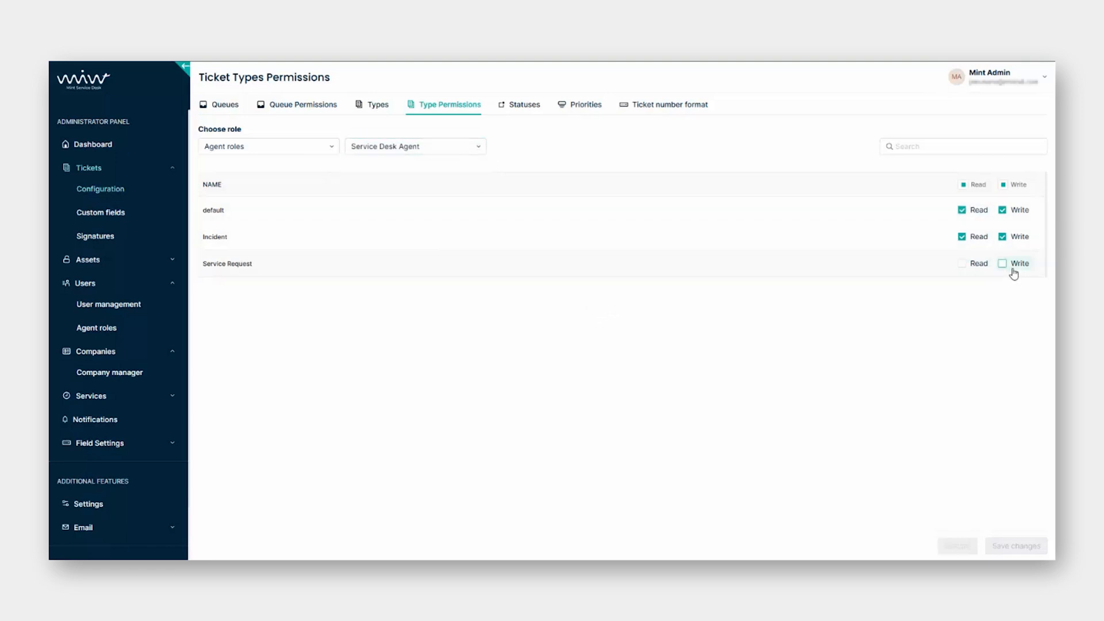
Grant Read and Write on Service Request tickets and save the permissions.
{"action": "left_click", "coordinate": [962, 265]}
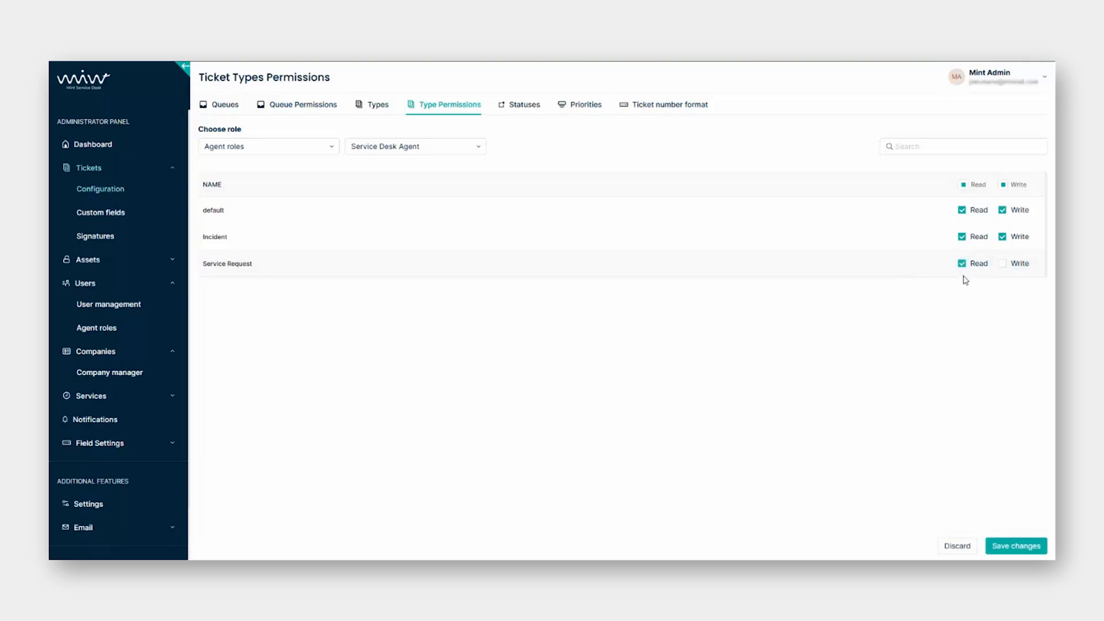
{"action": "left_click", "coordinate": [1003, 265]}
{"action": "left_click", "coordinate": [1024, 547]}
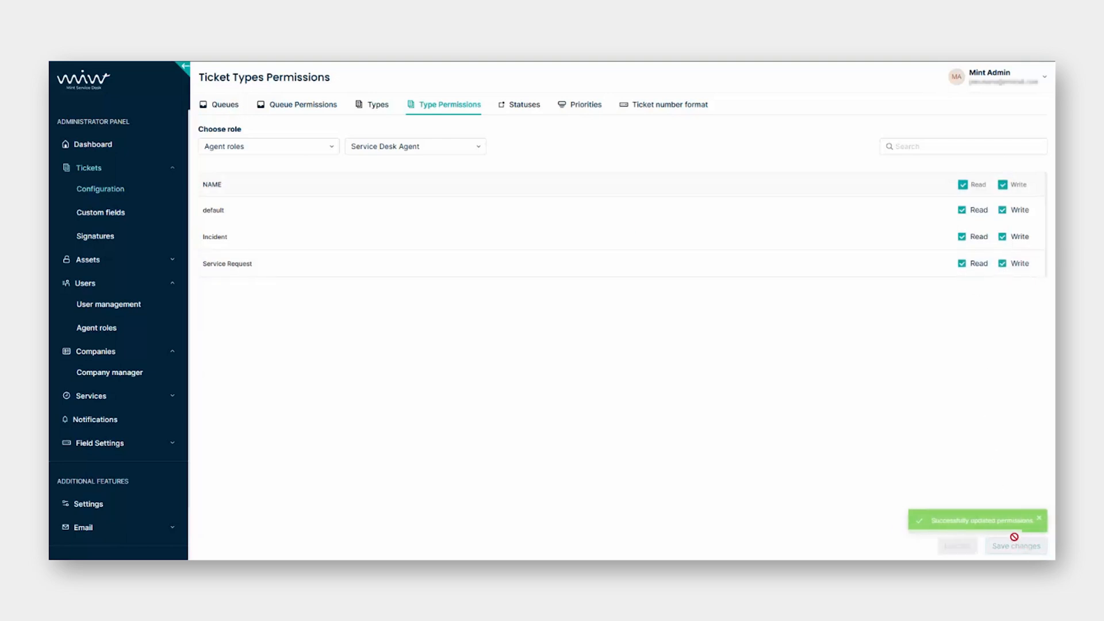
On the Statuses tab, expand and collapse the Service Request, Incident and default type status lists.
{"action": "left_click", "coordinate": [520, 107]}
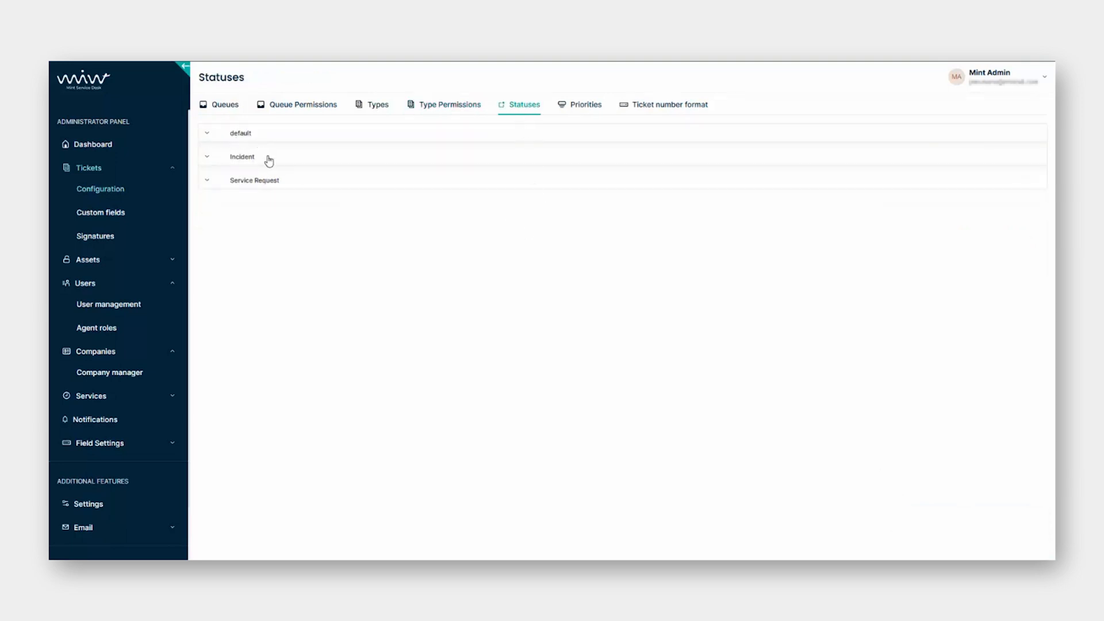
{"action": "left_click", "coordinate": [211, 182]}
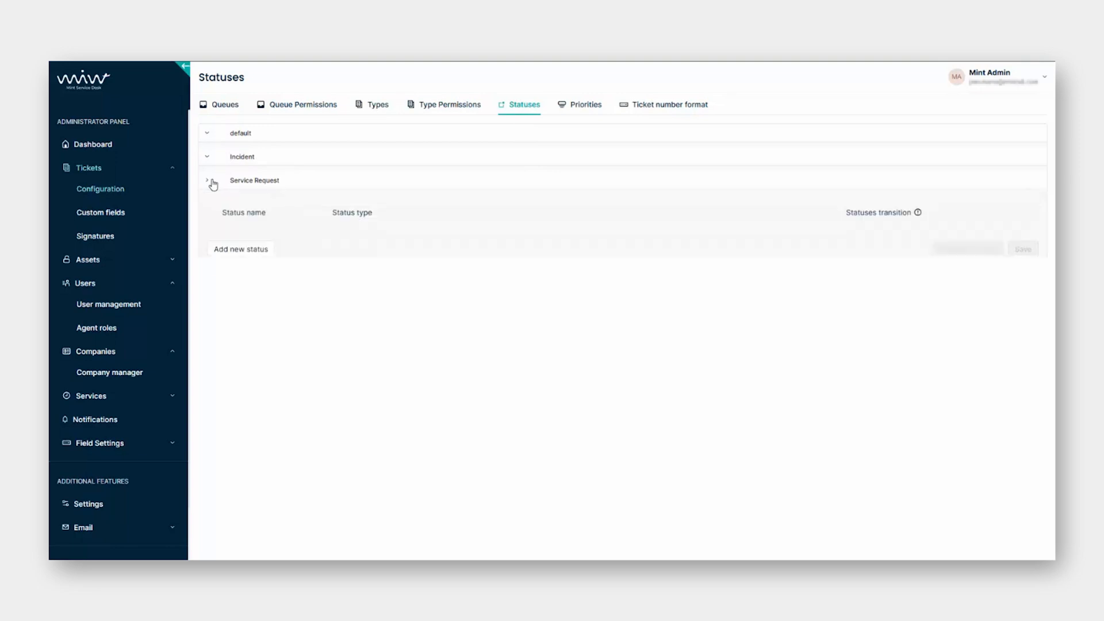
{"action": "left_click", "coordinate": [212, 162]}
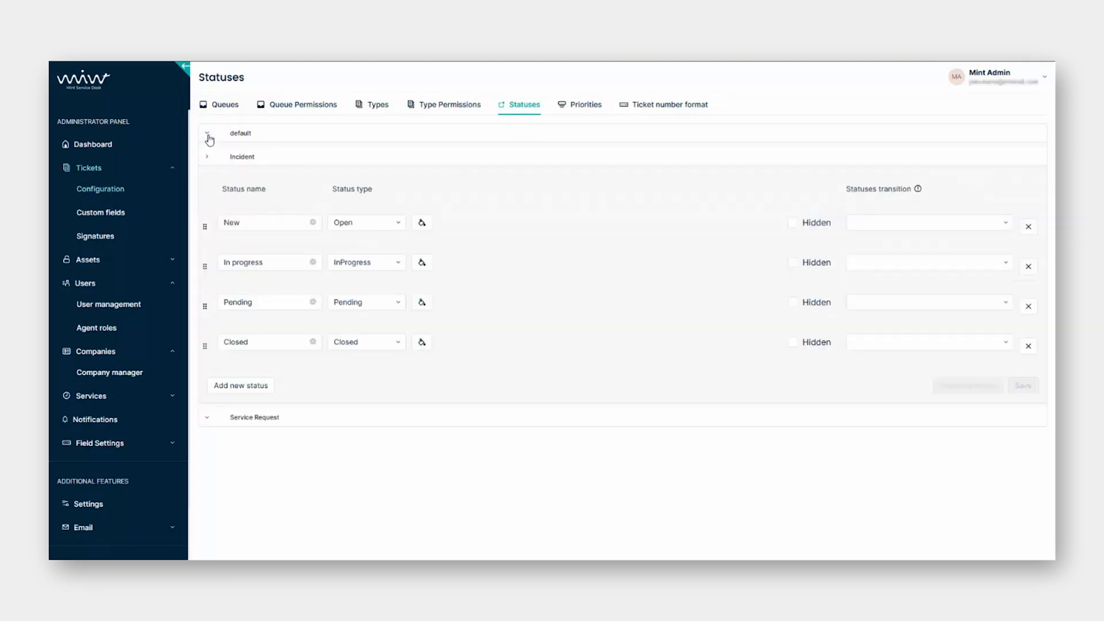
{"action": "left_click", "coordinate": [210, 137]}
{"action": "left_click", "coordinate": [210, 138]}
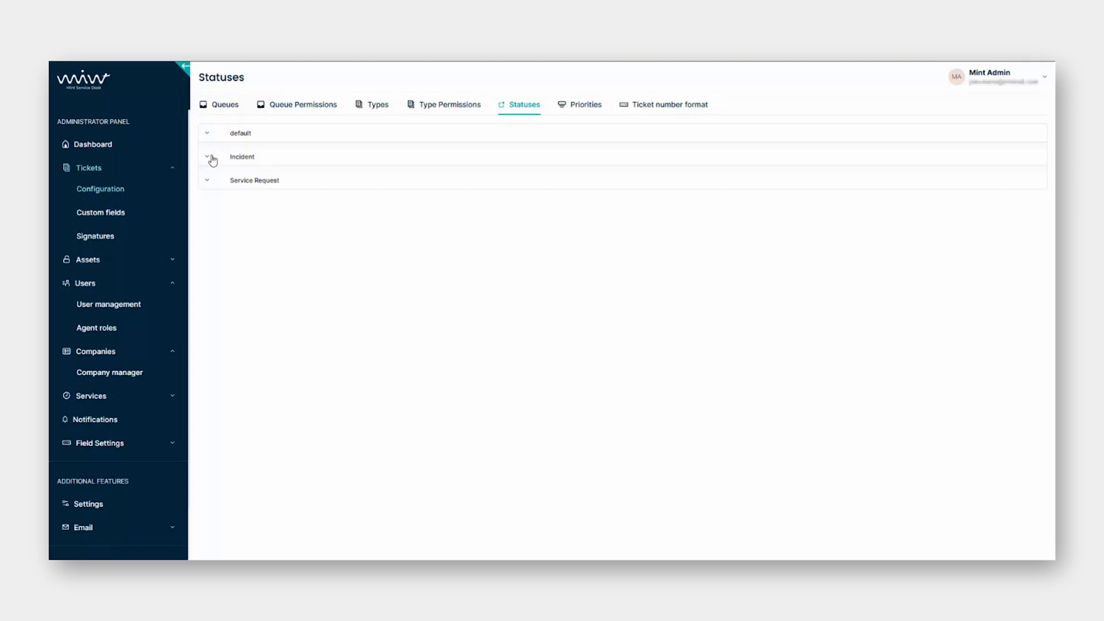
Check New's status type choices, then leave Incident expanded with New, In progress, Pending and Closed.
{"action": "left_click", "coordinate": [212, 161]}
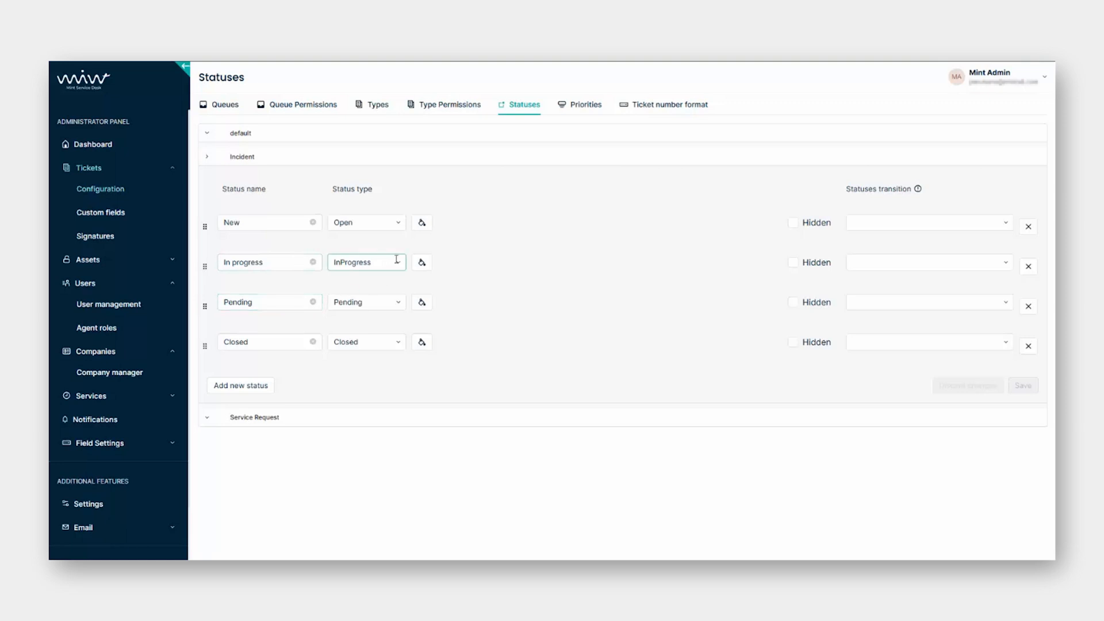
{"action": "left_click", "coordinate": [385, 223]}
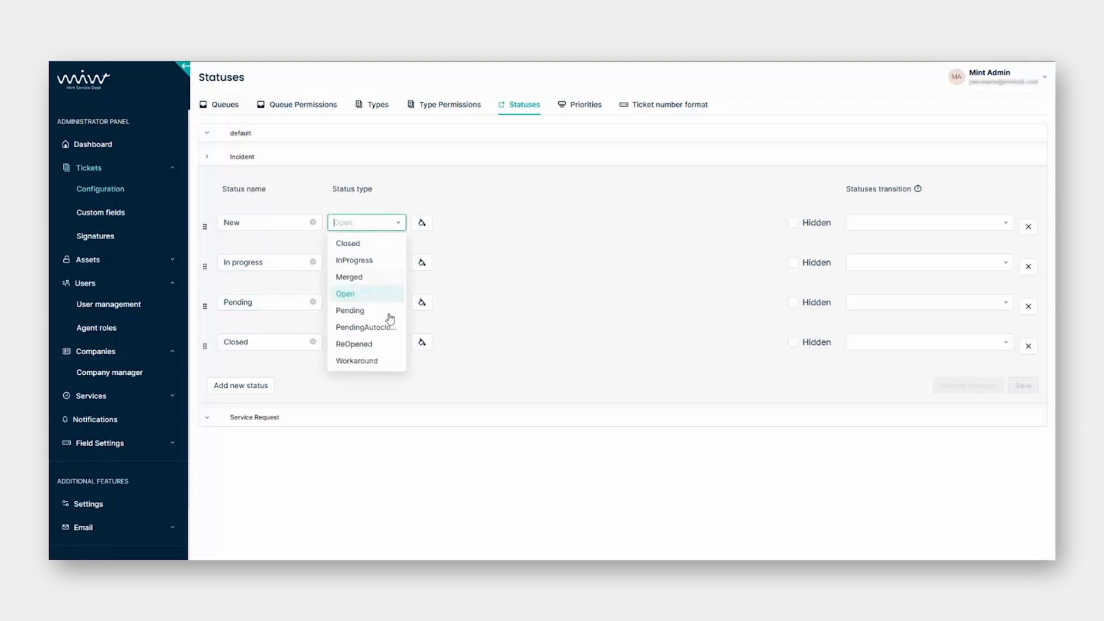
{"action": "left_click", "coordinate": [519, 293]}
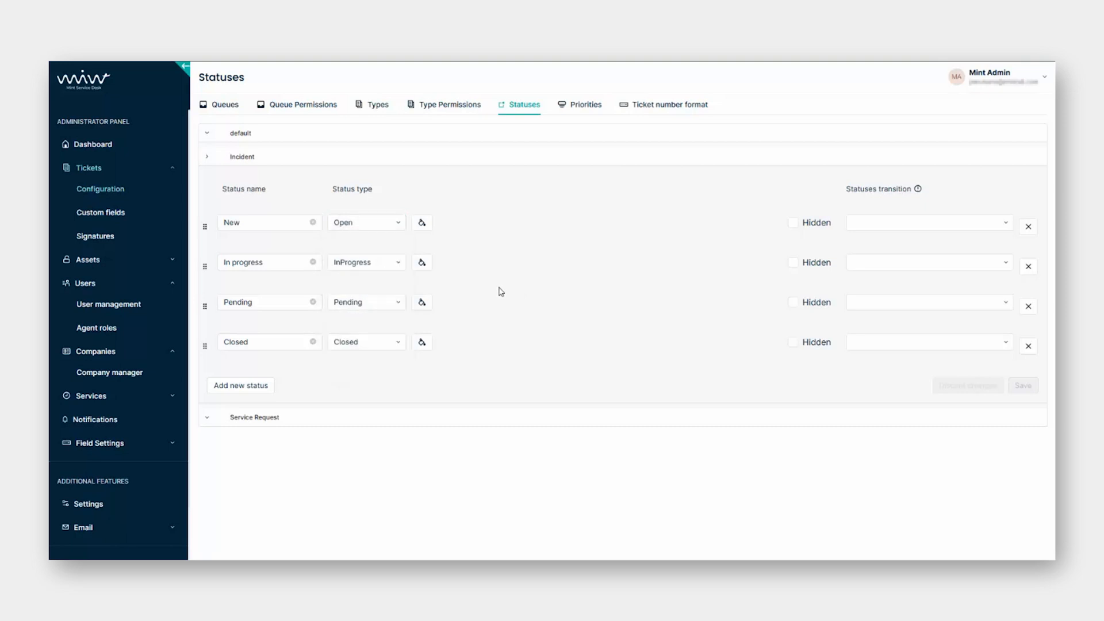
{"action": "left_click", "coordinate": [595, 112]}
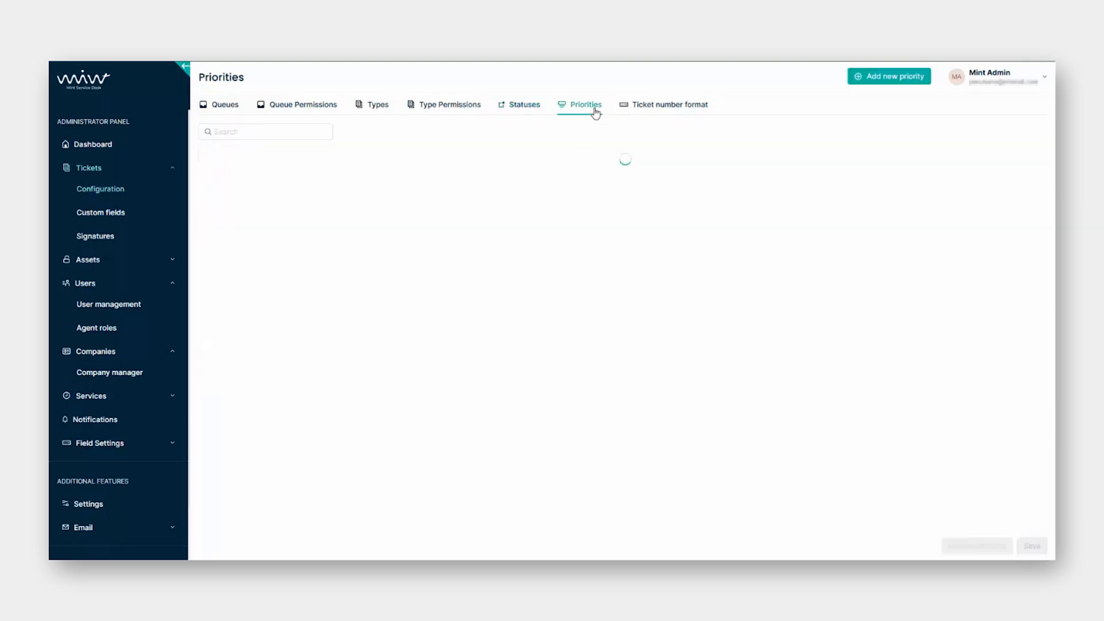
{"action": "left_click", "coordinate": [523, 109]}
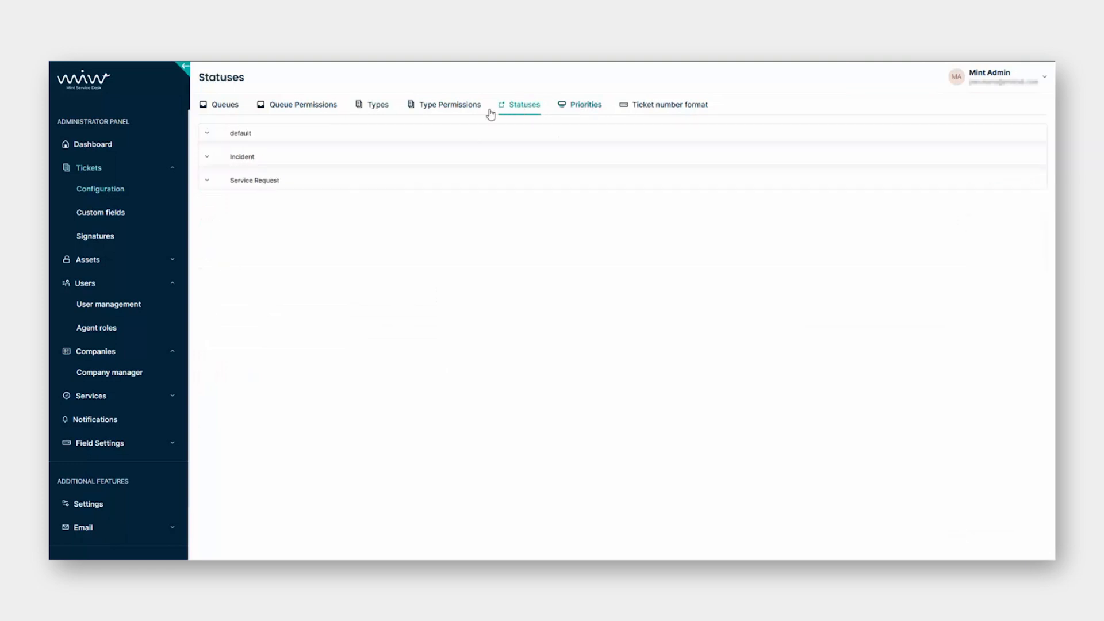
{"action": "left_click", "coordinate": [210, 161]}
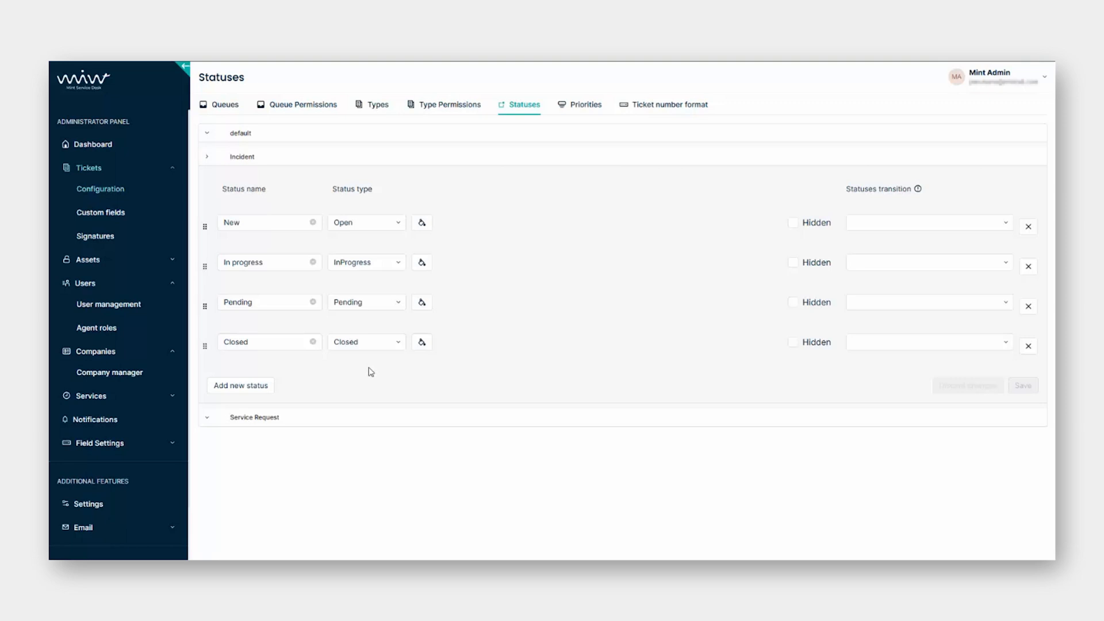
Add a fifth Incident status, orange with type Open, and start naming it Workaround.
{"action": "left_click", "coordinate": [249, 391]}
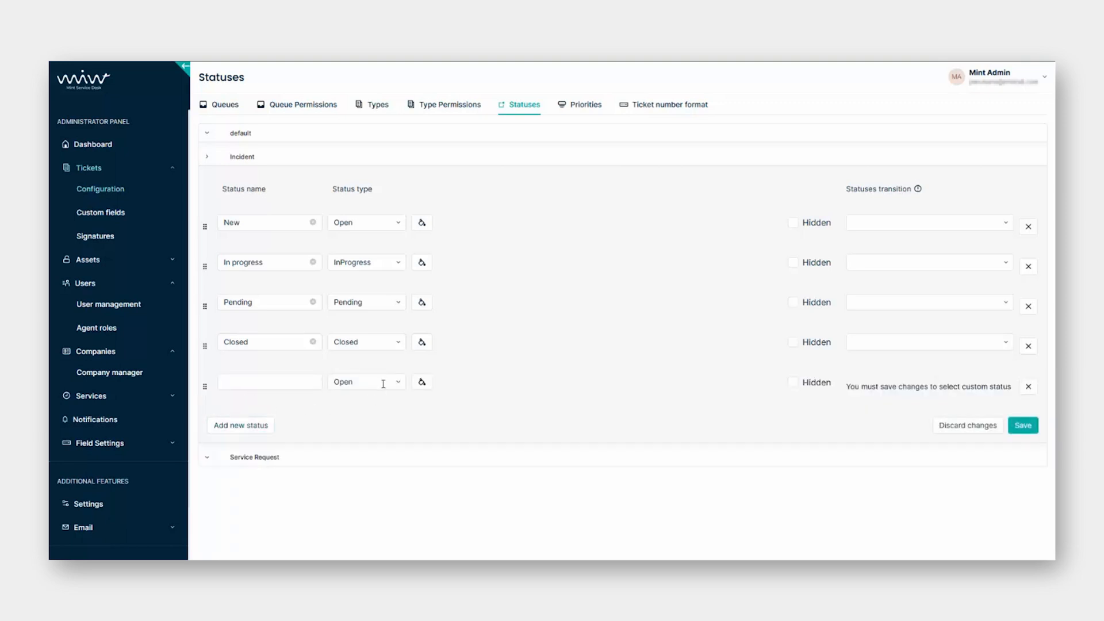
{"action": "left_click", "coordinate": [363, 382]}
{"action": "left_click", "coordinate": [420, 419]}
{"action": "left_click", "coordinate": [422, 381]}
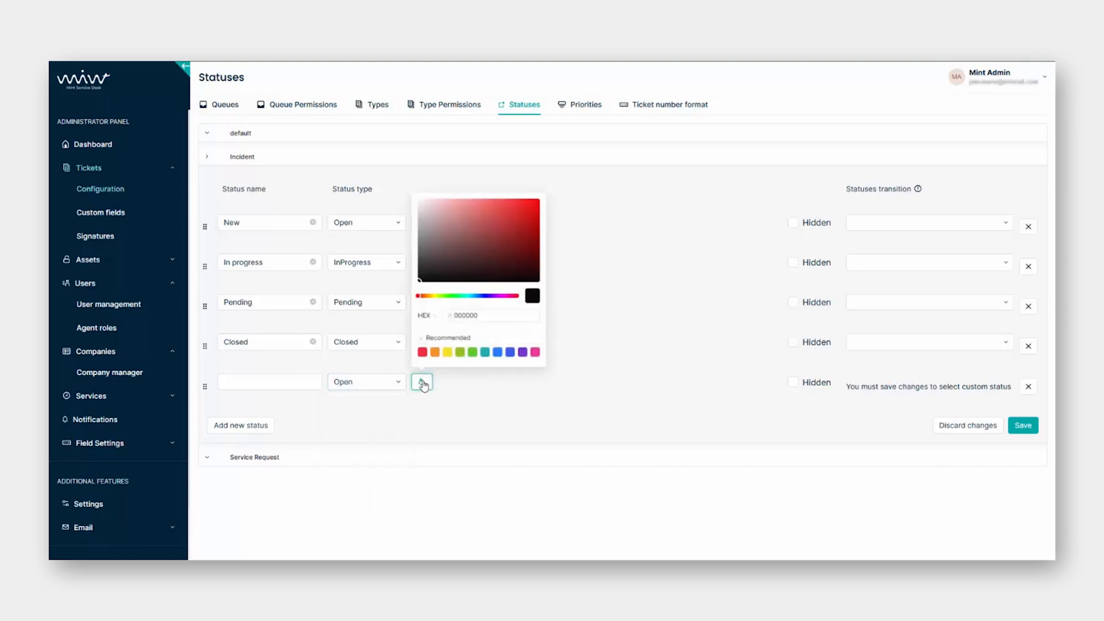
{"action": "left_click", "coordinate": [434, 352]}
{"action": "left_click", "coordinate": [470, 396]}
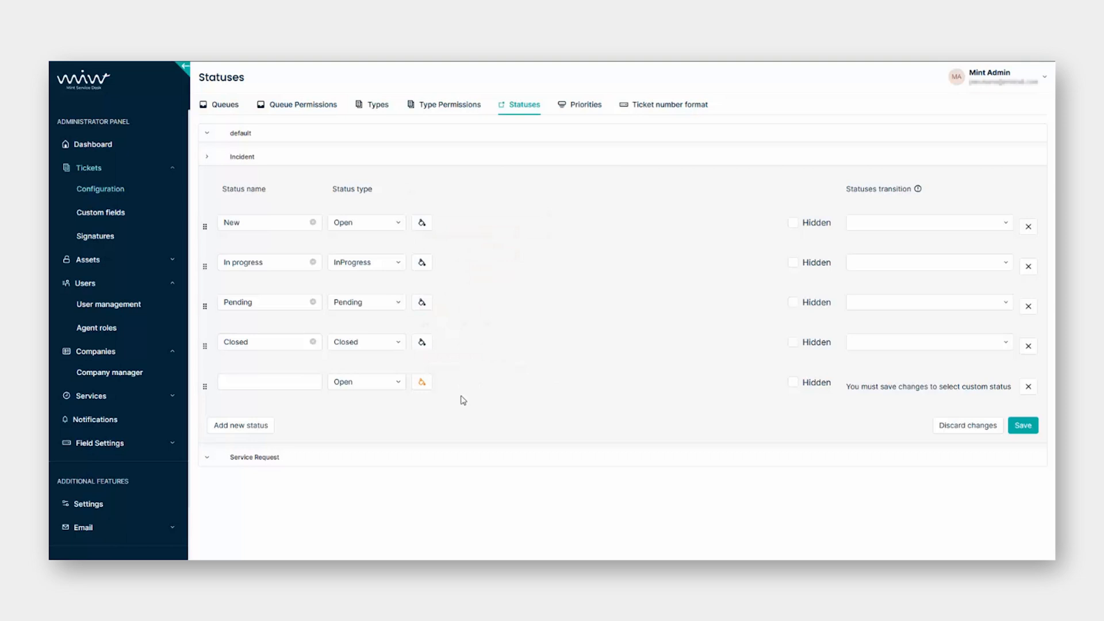
{"action": "mouse_move", "coordinate": [204, 306]}
{"action": "left_mouse_down"}
{"action": "mouse_move", "coordinate": [203, 259]}
{"action": "mouse_move", "coordinate": [203, 302]}
{"action": "left_mouse_up"}
{"action": "left_click", "coordinate": [244, 386]}
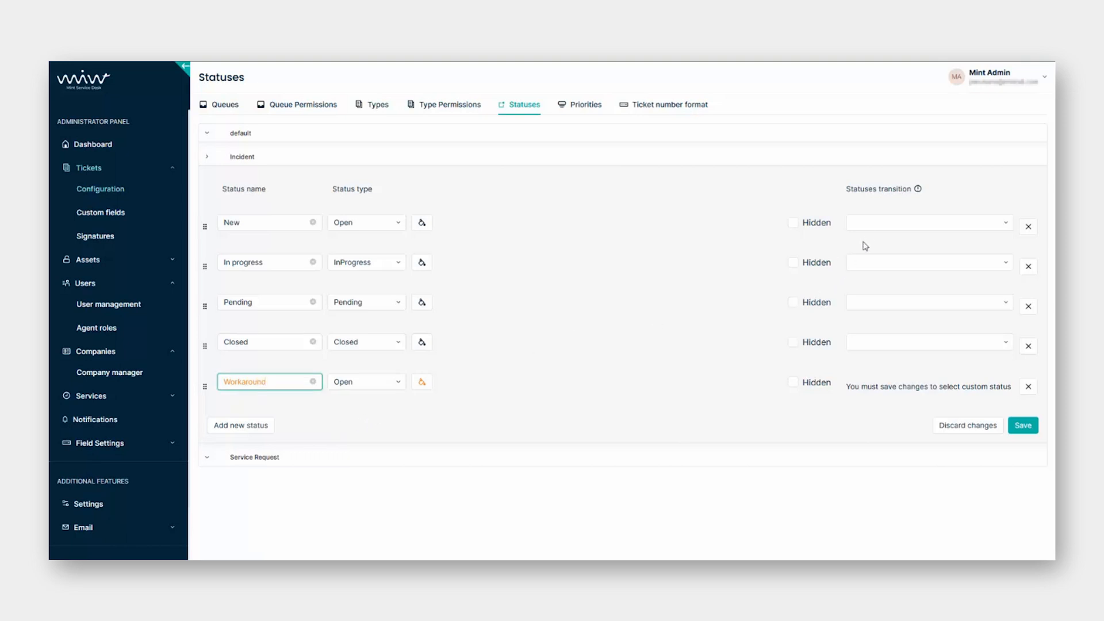
Allow New to move to In progress or New, and In progress to Pending or Closed.
{"action": "left_click", "coordinate": [876, 222]}
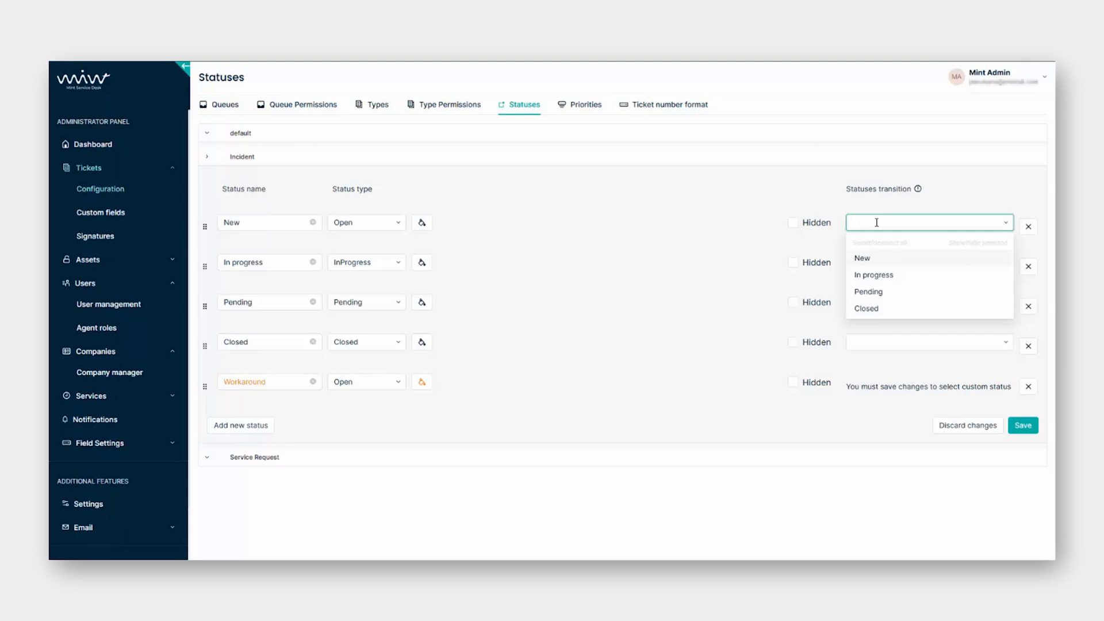
{"action": "left_click", "coordinate": [891, 276]}
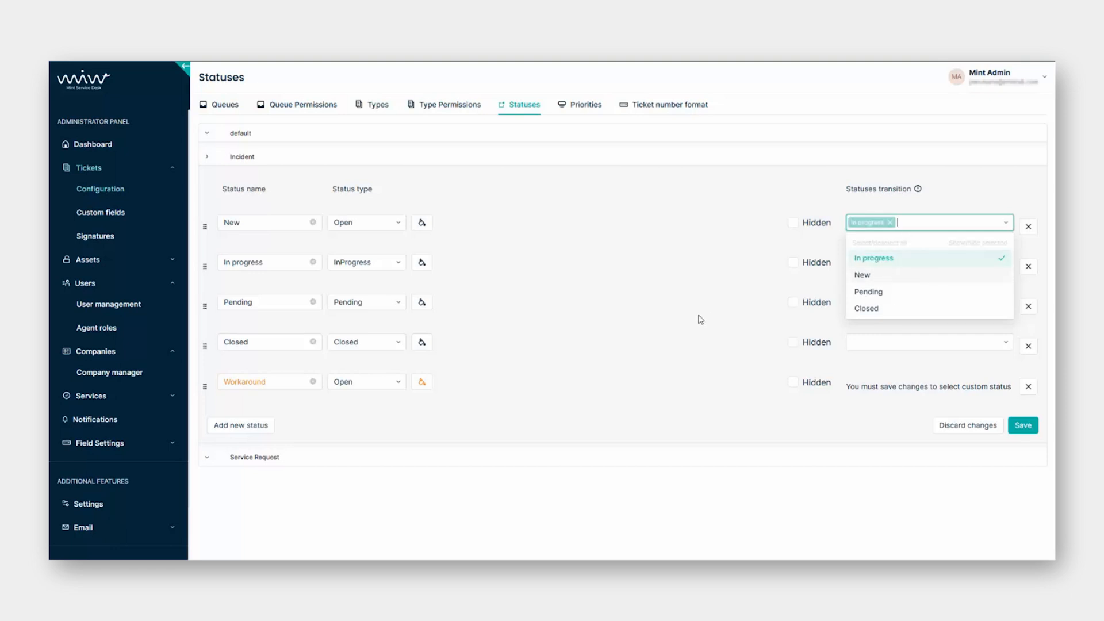
{"action": "left_click", "coordinate": [862, 275]}
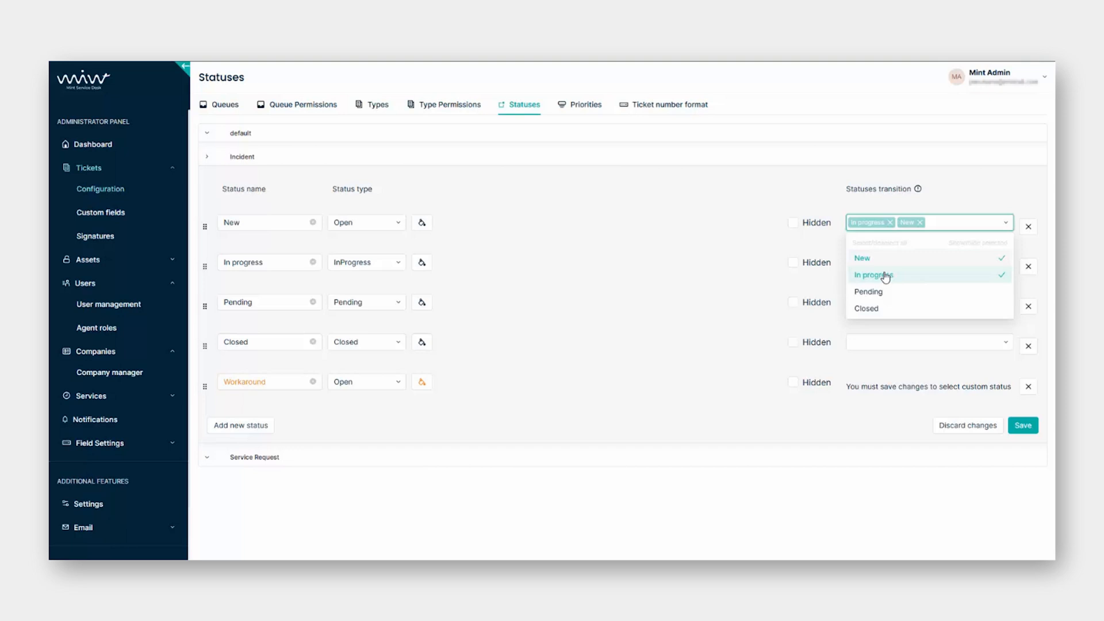
{"action": "left_click", "coordinate": [680, 329]}
{"action": "left_click", "coordinate": [856, 262]}
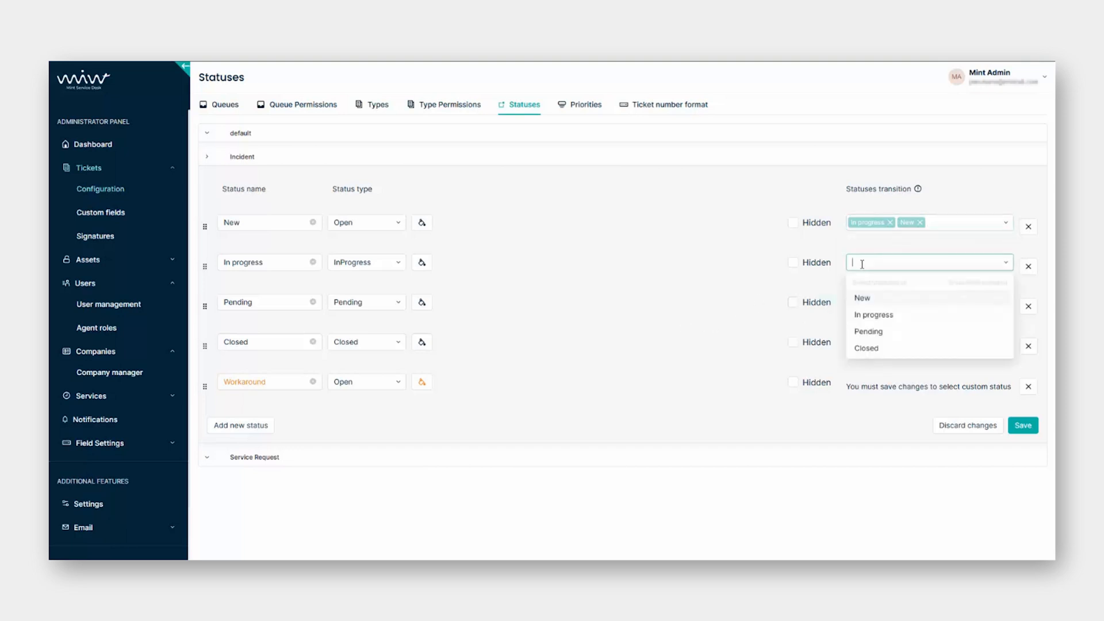
{"action": "left_click", "coordinate": [879, 333]}
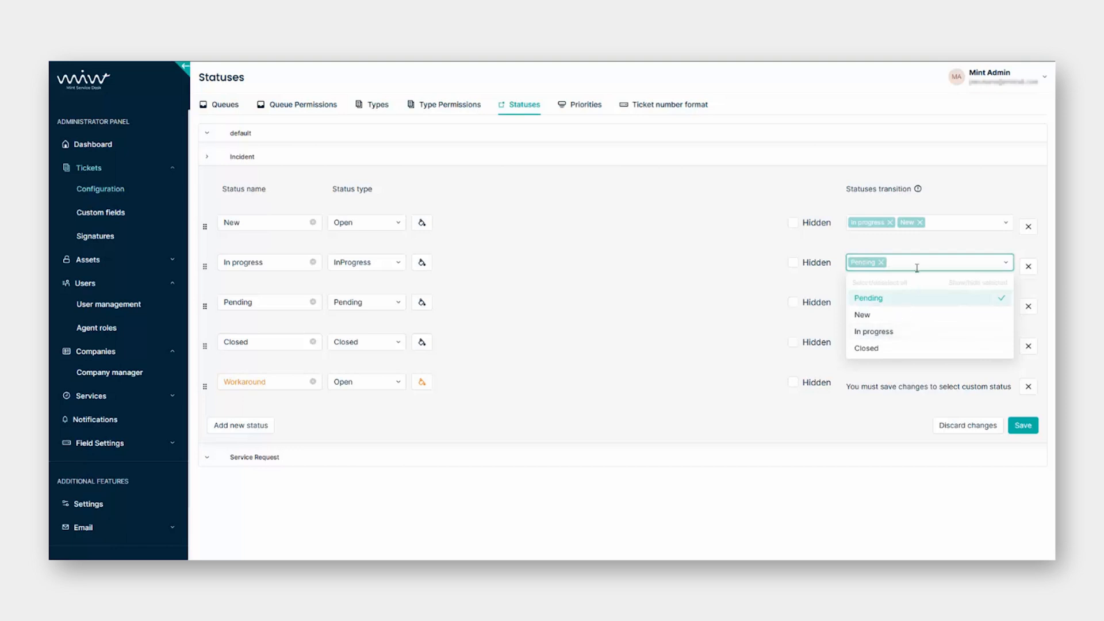
{"action": "left_click", "coordinate": [883, 348]}
{"action": "left_click", "coordinate": [682, 329]}
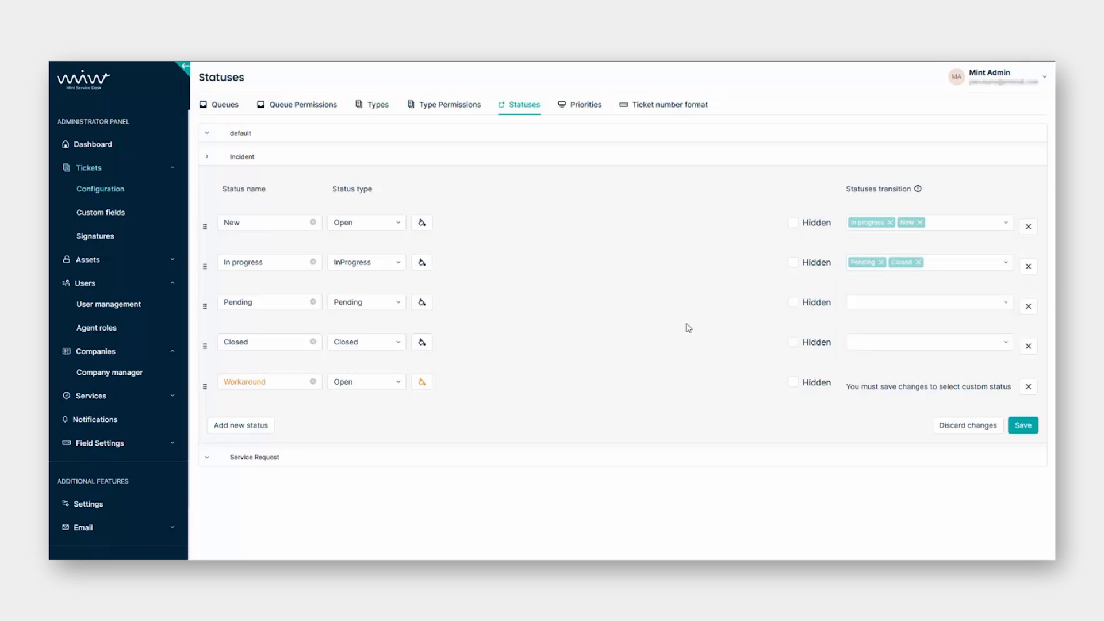
Allow Pending to go to In progress or Closed, Closed to Closed, mark Closed hidden, and save.
{"action": "left_click", "coordinate": [877, 302]}
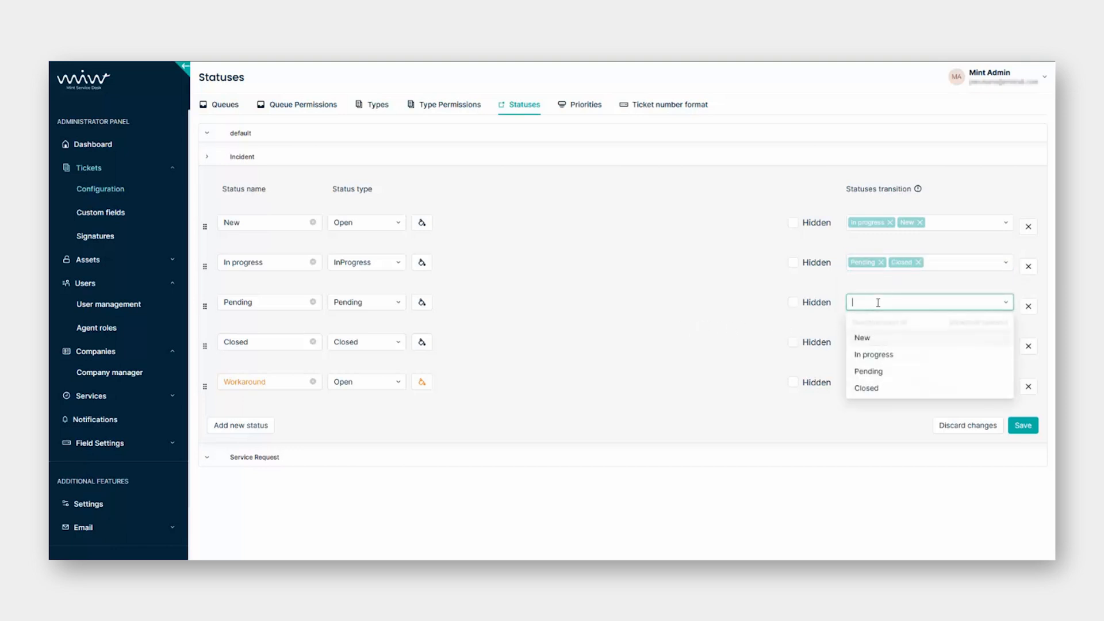
{"action": "left_click", "coordinate": [890, 355]}
{"action": "left_click", "coordinate": [899, 387]}
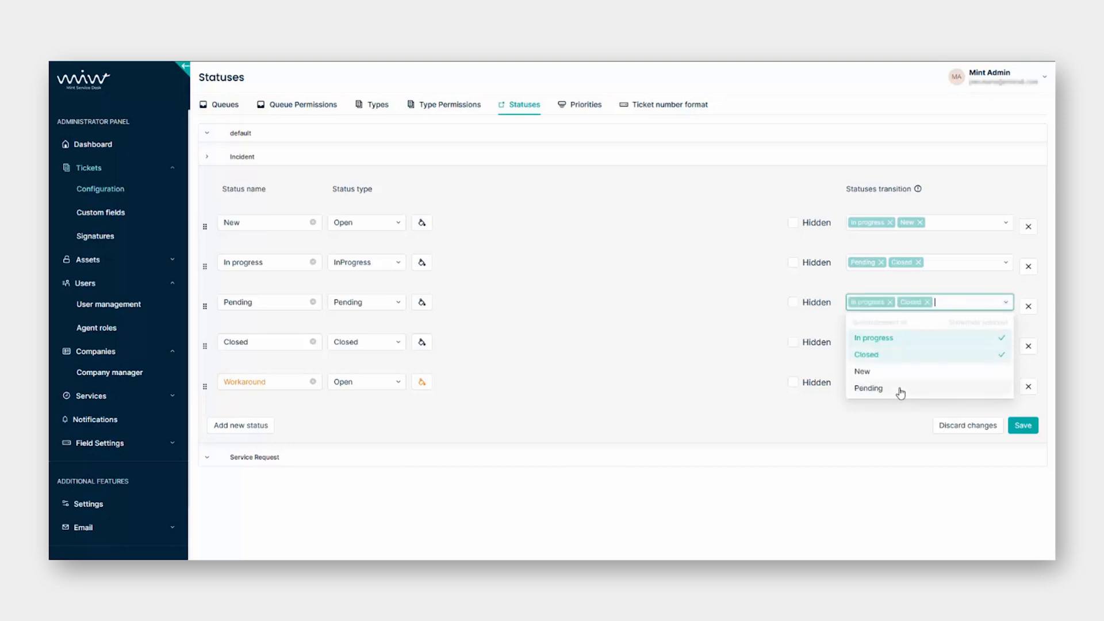
{"action": "left_click", "coordinate": [734, 372]}
{"action": "left_click", "coordinate": [879, 344]}
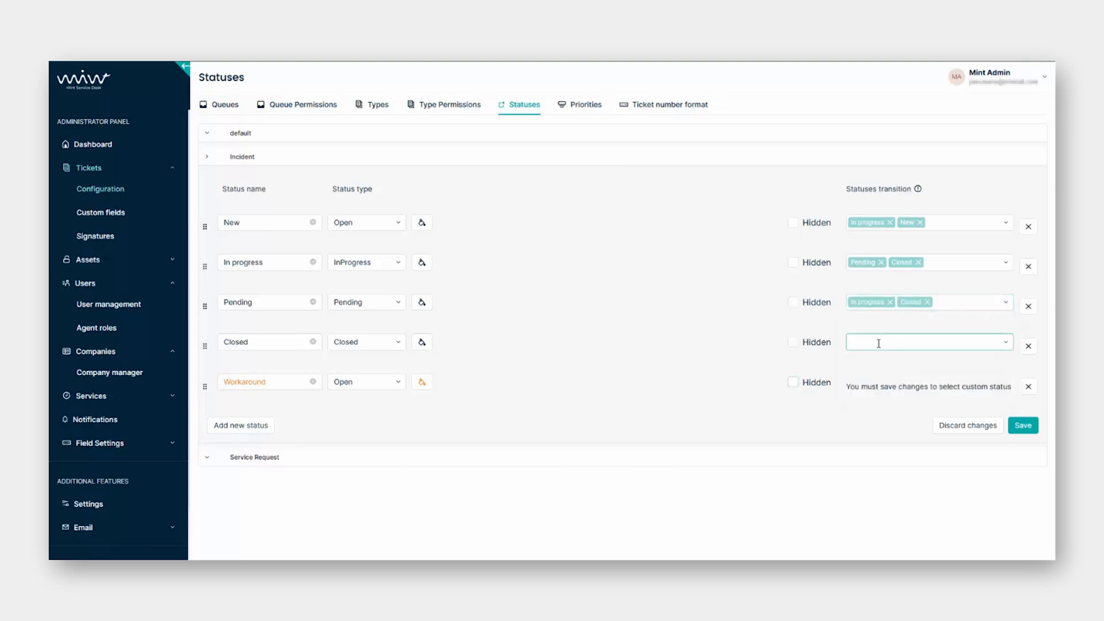
{"action": "left_click", "coordinate": [881, 426]}
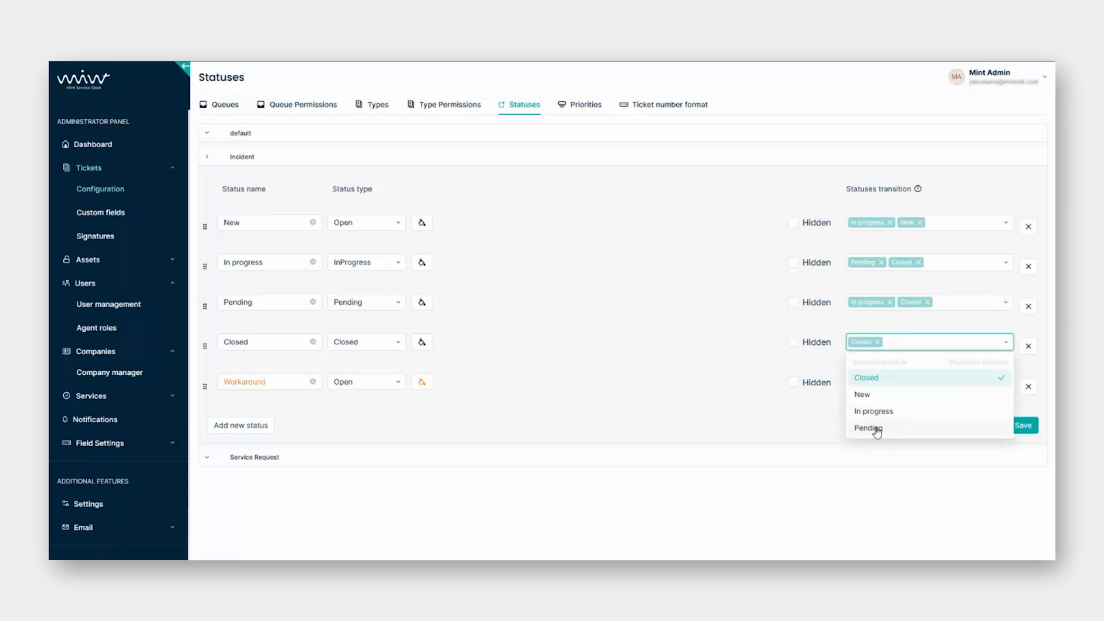
{"action": "left_click", "coordinate": [771, 423]}
{"action": "left_click", "coordinate": [793, 343]}
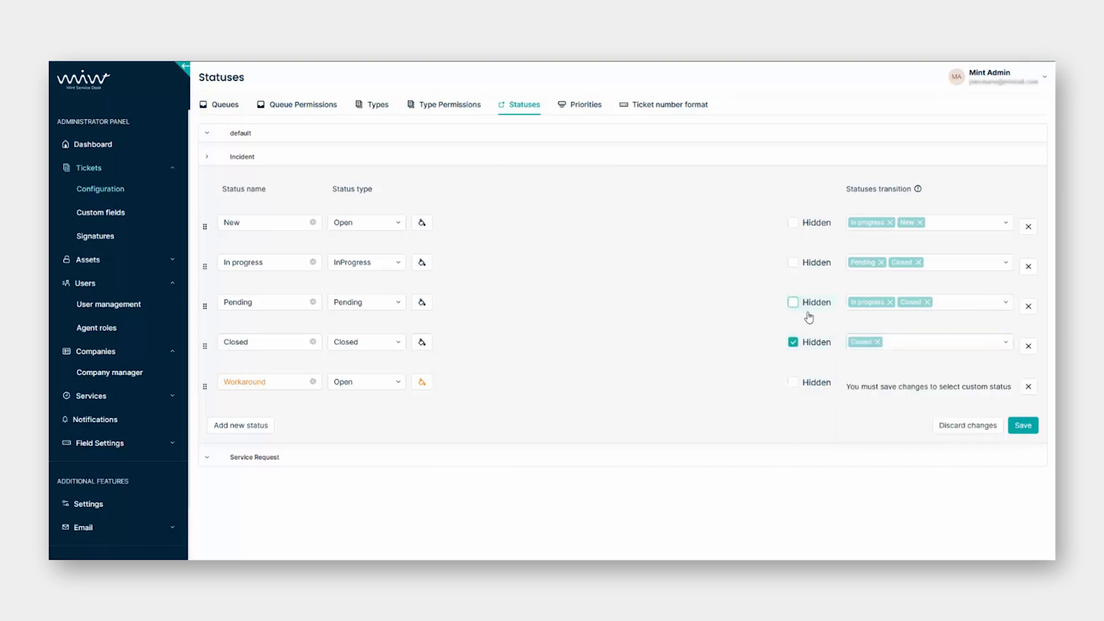
{"action": "left_click", "coordinate": [1022, 428]}
{"action": "left_click", "coordinate": [582, 113]}
Leave the Statuses page, then create and save a new priority named Very High.
{"action": "left_click", "coordinate": [652, 182]}
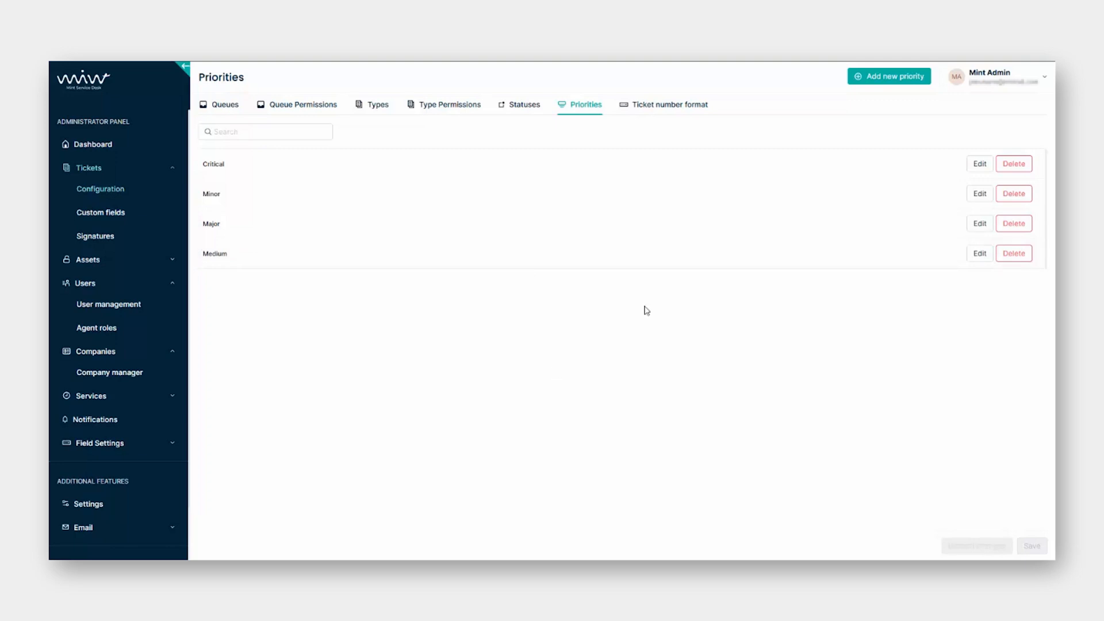
{"action": "left_click", "coordinate": [877, 82]}
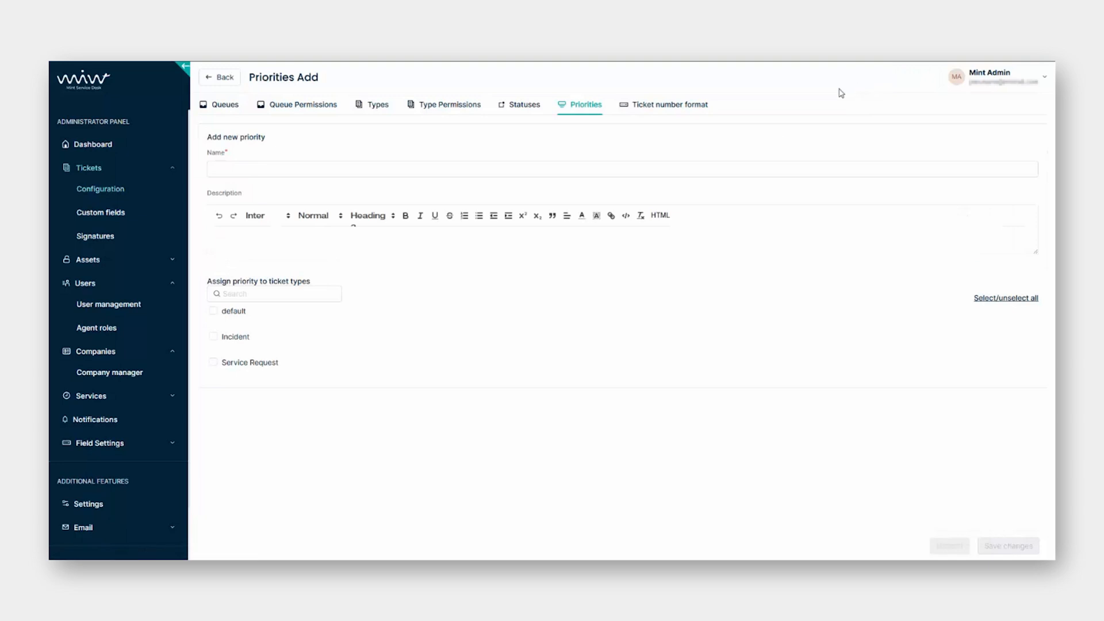
{"action": "left_click", "coordinate": [479, 167]}
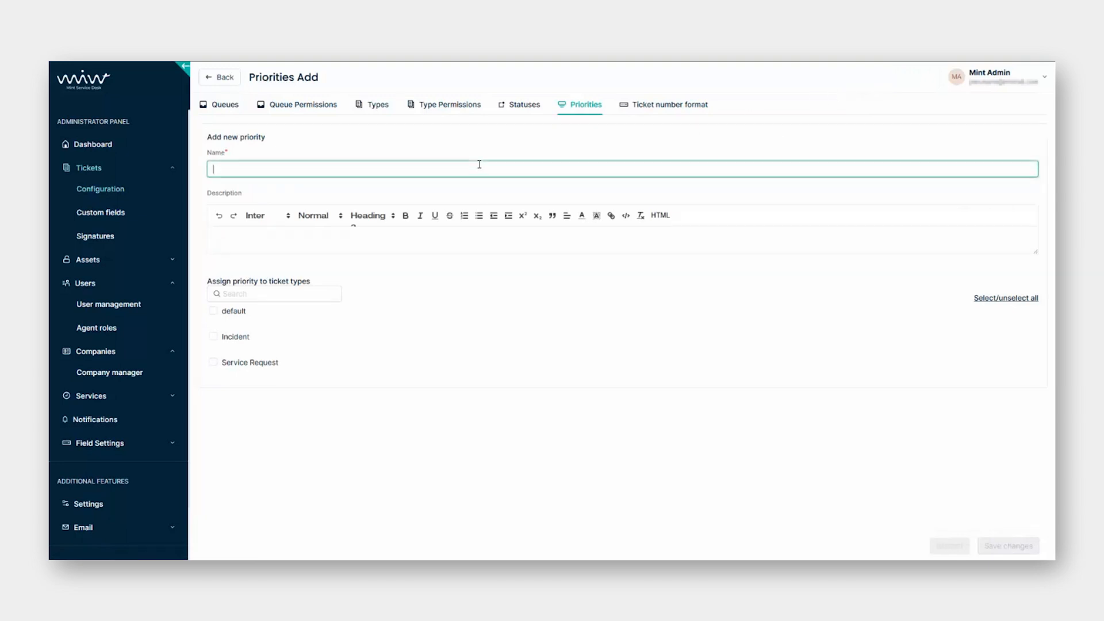
{"action": "type", "text": "Very High"}
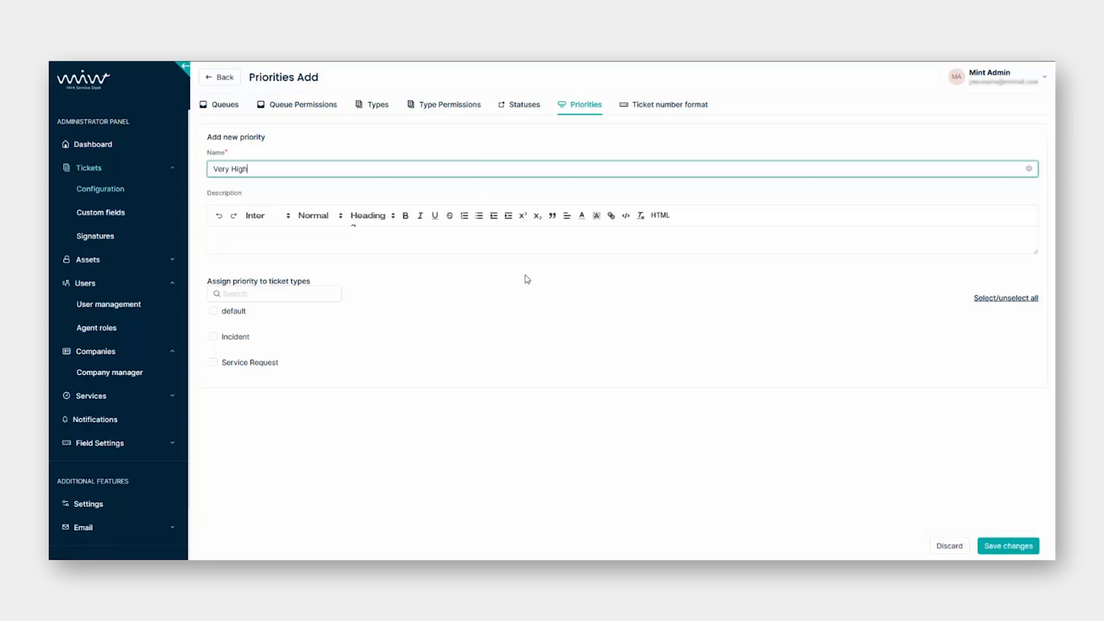
{"action": "left_click", "coordinate": [1015, 546]}
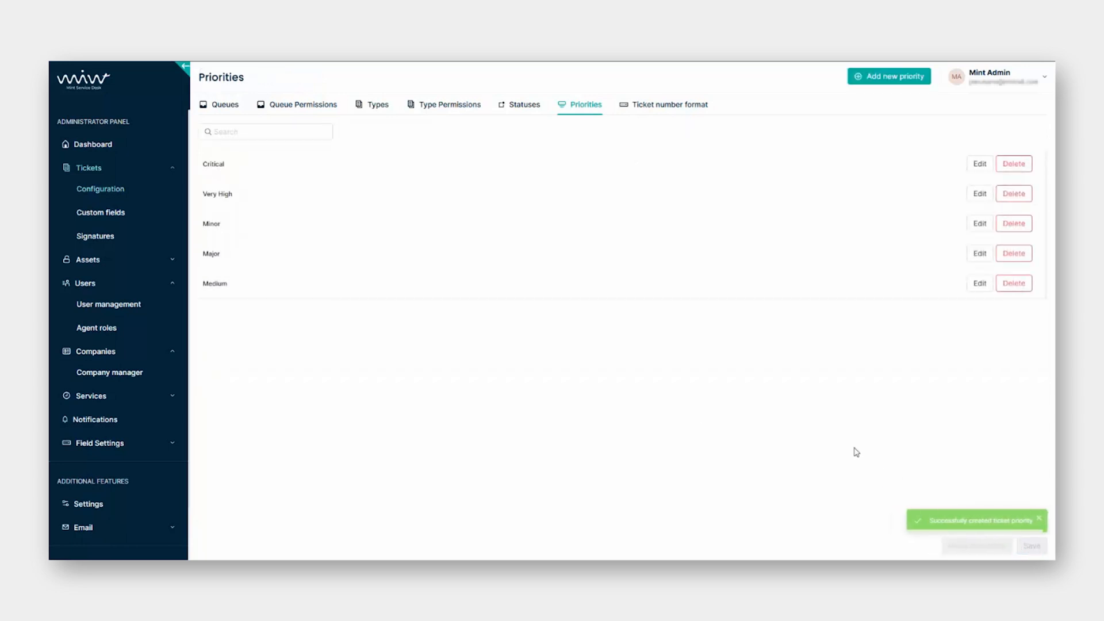
Give the Critical priority a description formatted in Huge text size.
{"action": "left_click", "coordinate": [980, 167]}
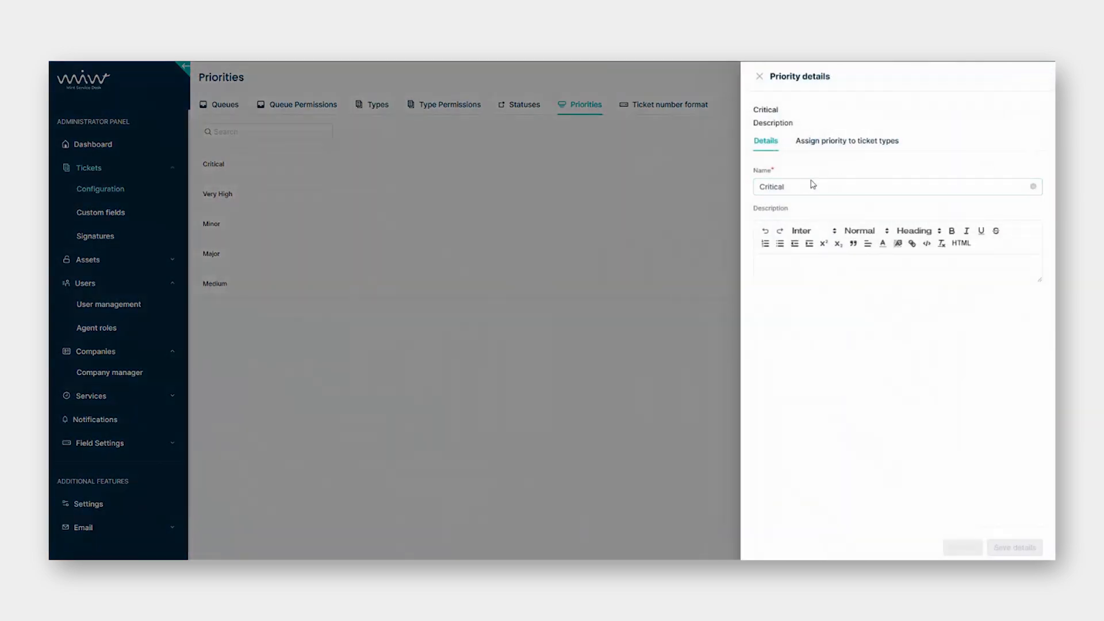
{"action": "left_click", "coordinate": [812, 185]}
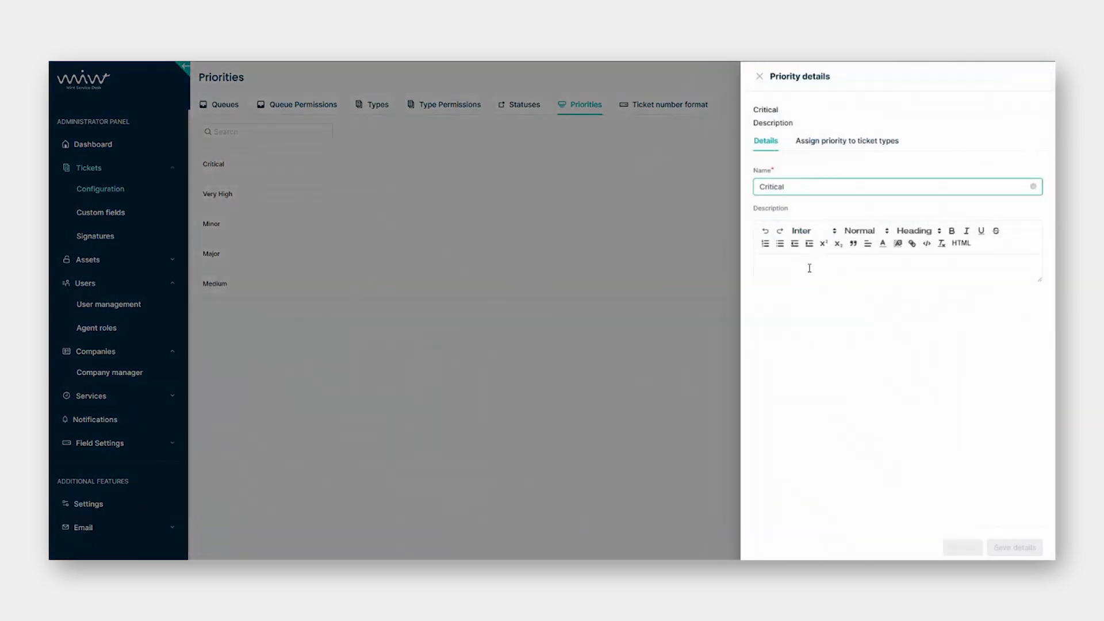
{"action": "left_click", "coordinate": [809, 270]}
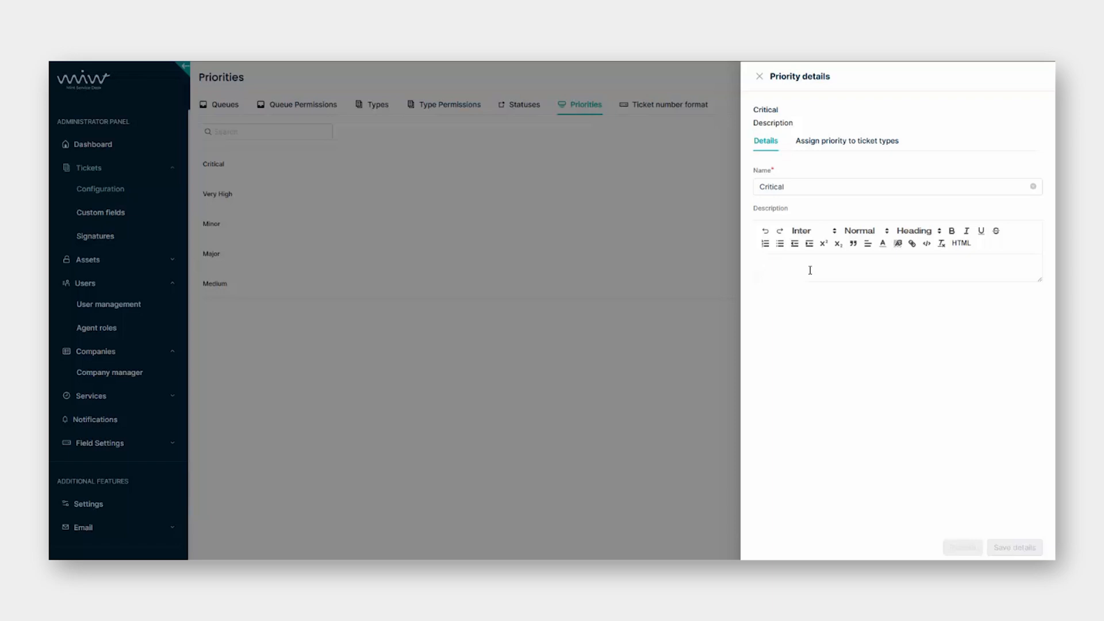
{"action": "type", "text": "For critical tickets only"}
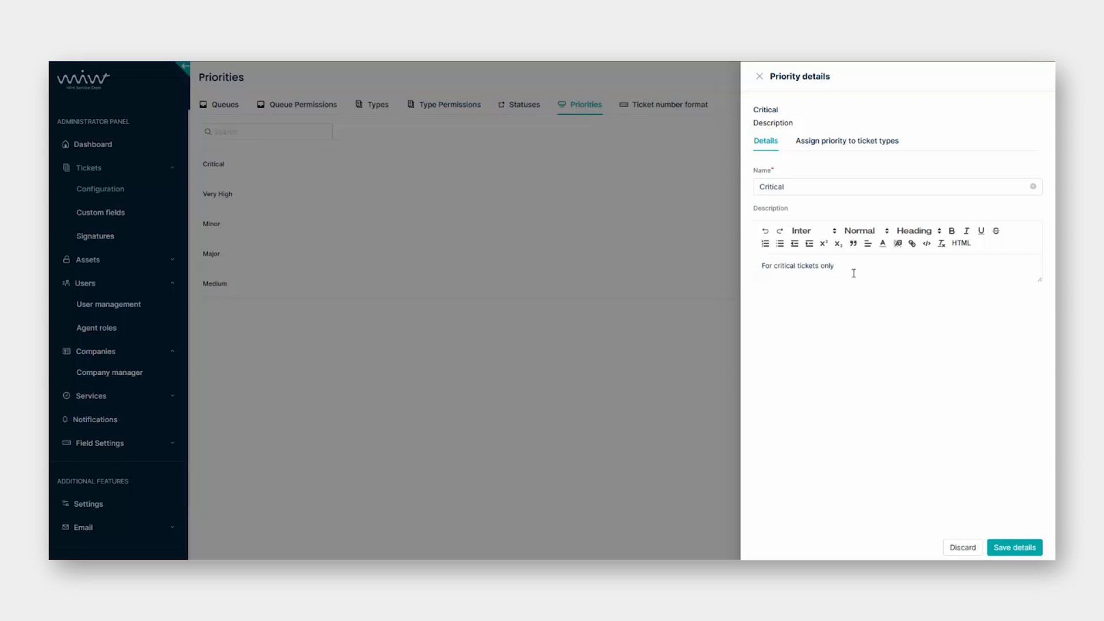
{"action": "left_click_drag", "start_coordinate": [853, 273], "coordinate": [748, 267]}
{"action": "left_click", "coordinate": [874, 230]}
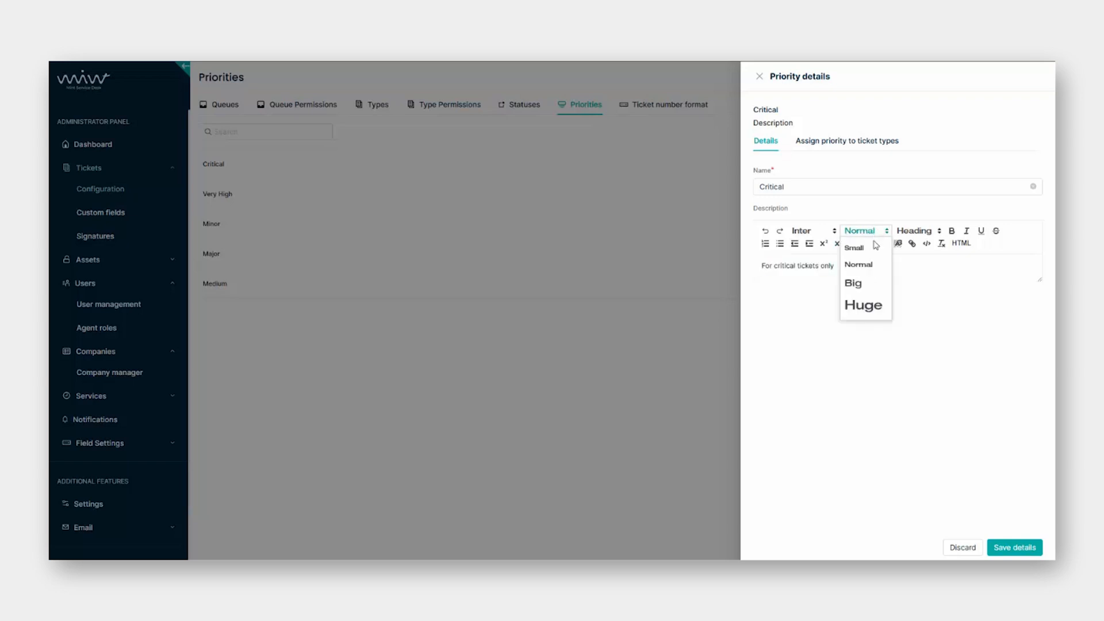
{"action": "left_click", "coordinate": [875, 305]}
{"action": "left_click", "coordinate": [903, 326]}
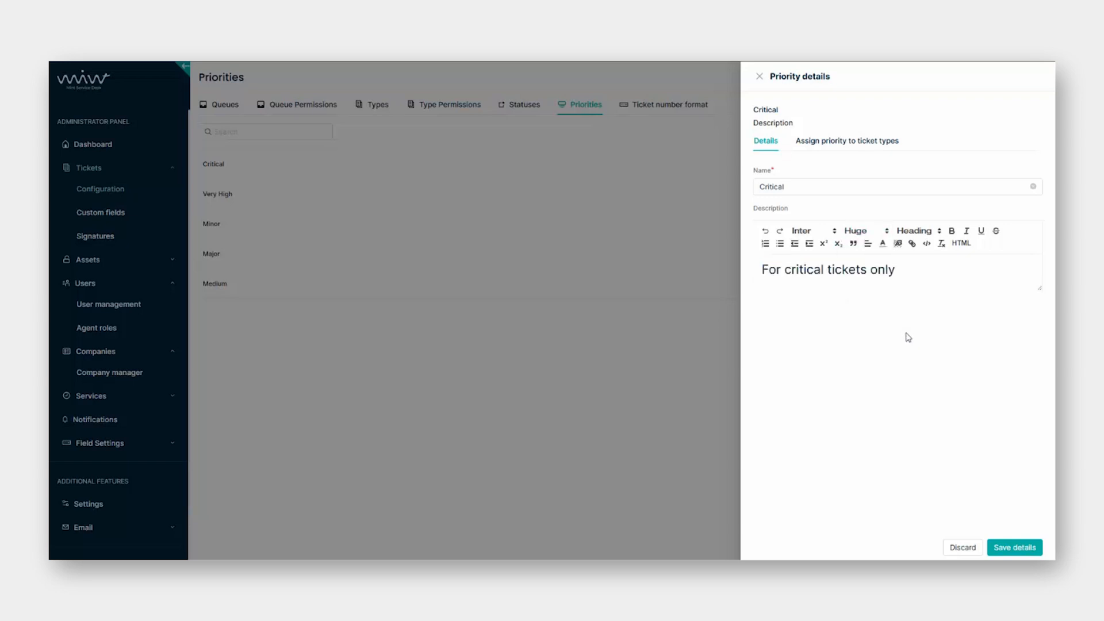
Assign the Critical priority to the default and Incident ticket types and save.
{"action": "left_click", "coordinate": [872, 146]}
{"action": "left_click", "coordinate": [667, 188]}
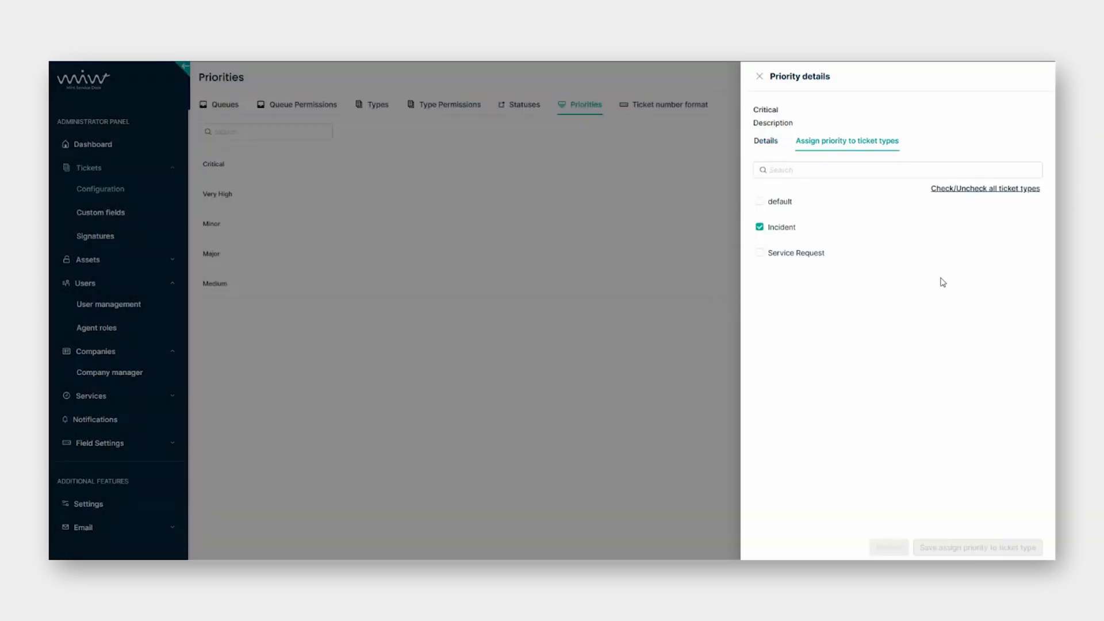
{"action": "left_click", "coordinate": [760, 253]}
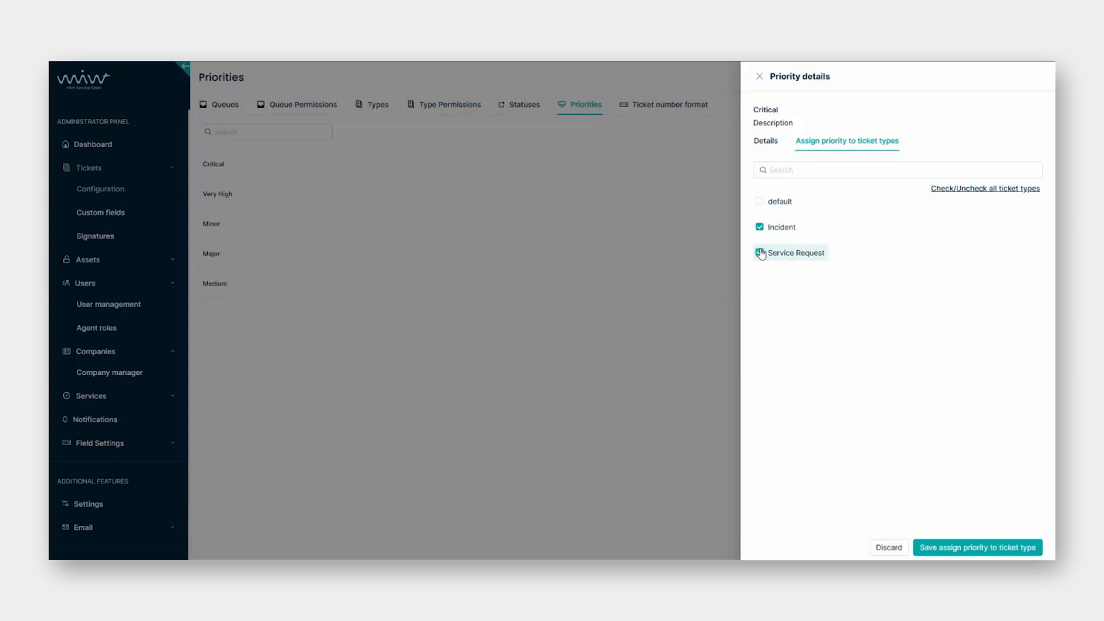
{"action": "left_click", "coordinate": [759, 201]}
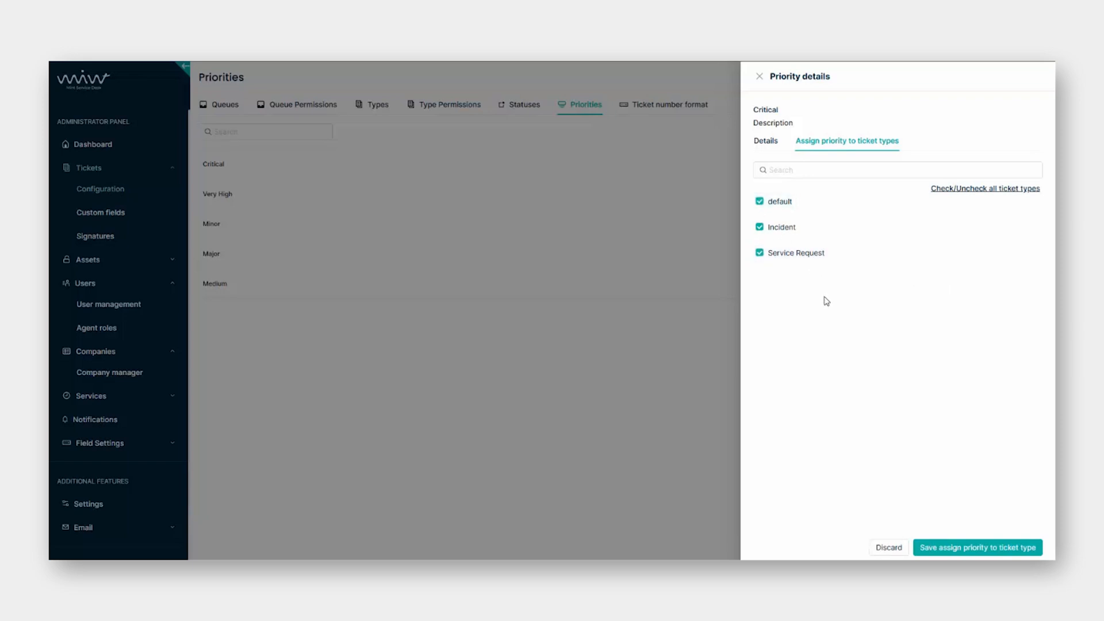
{"action": "left_click", "coordinate": [759, 253]}
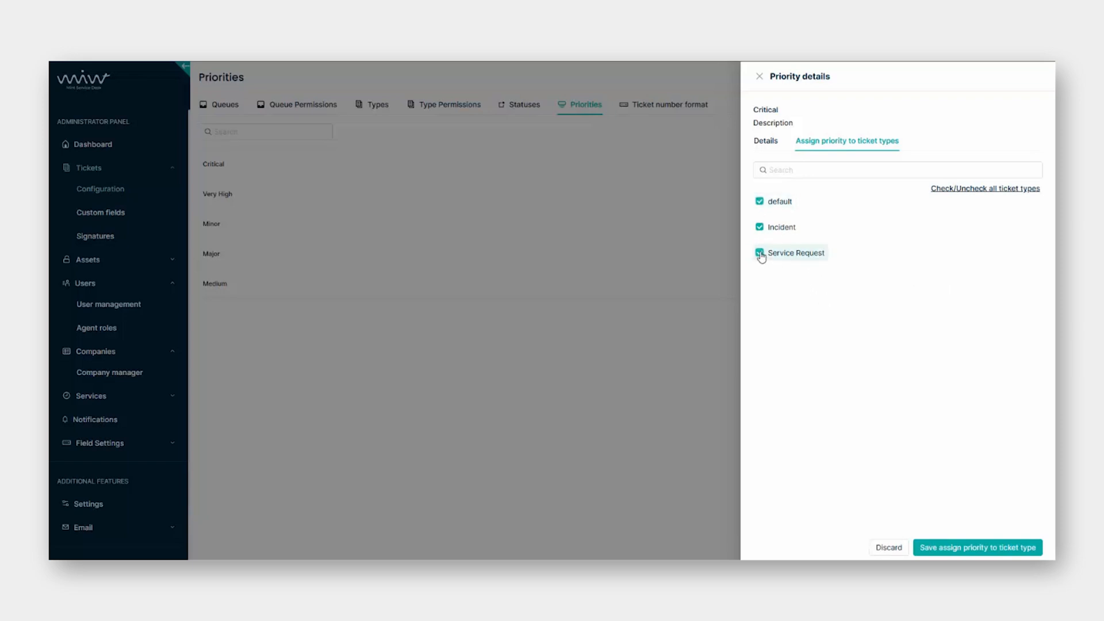
{"action": "left_click", "coordinate": [759, 202]}
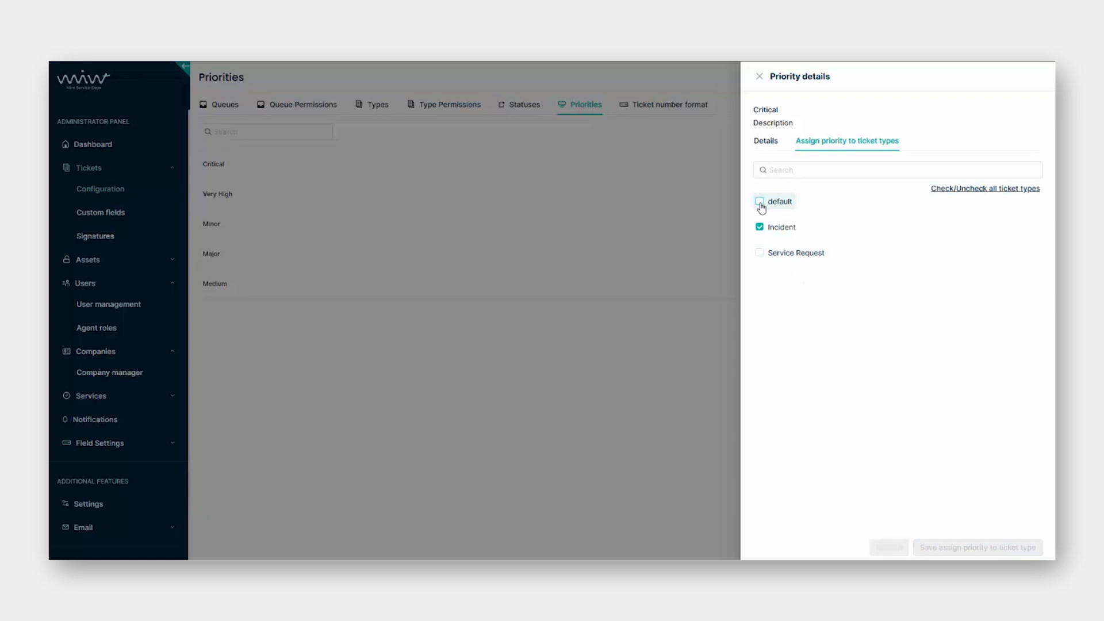
{"action": "left_click", "coordinate": [760, 202]}
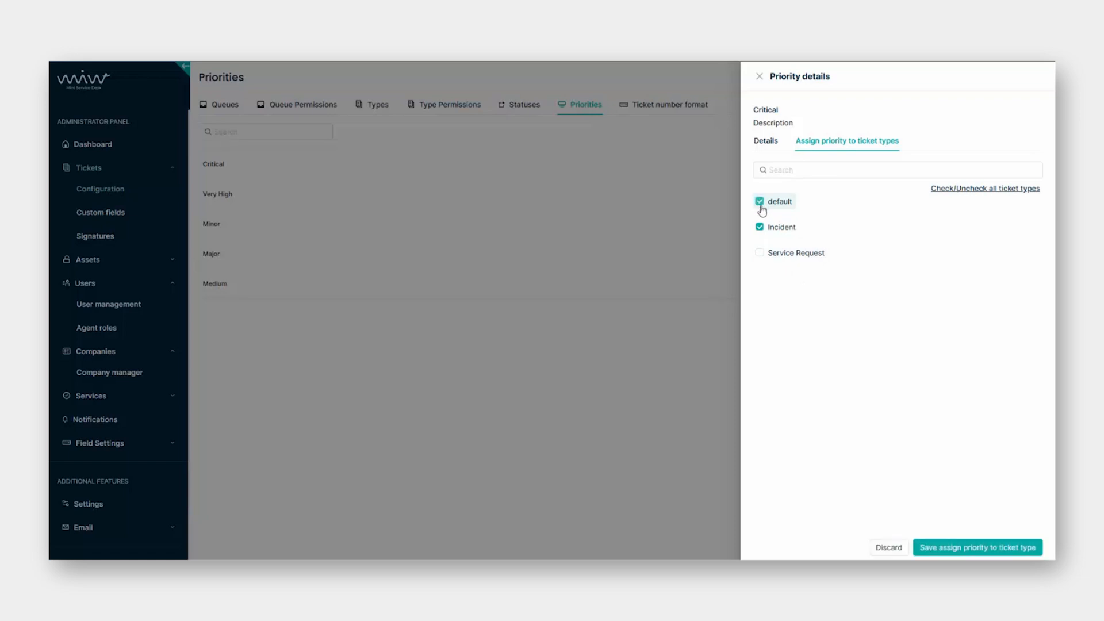
{"action": "left_click", "coordinate": [1007, 548]}
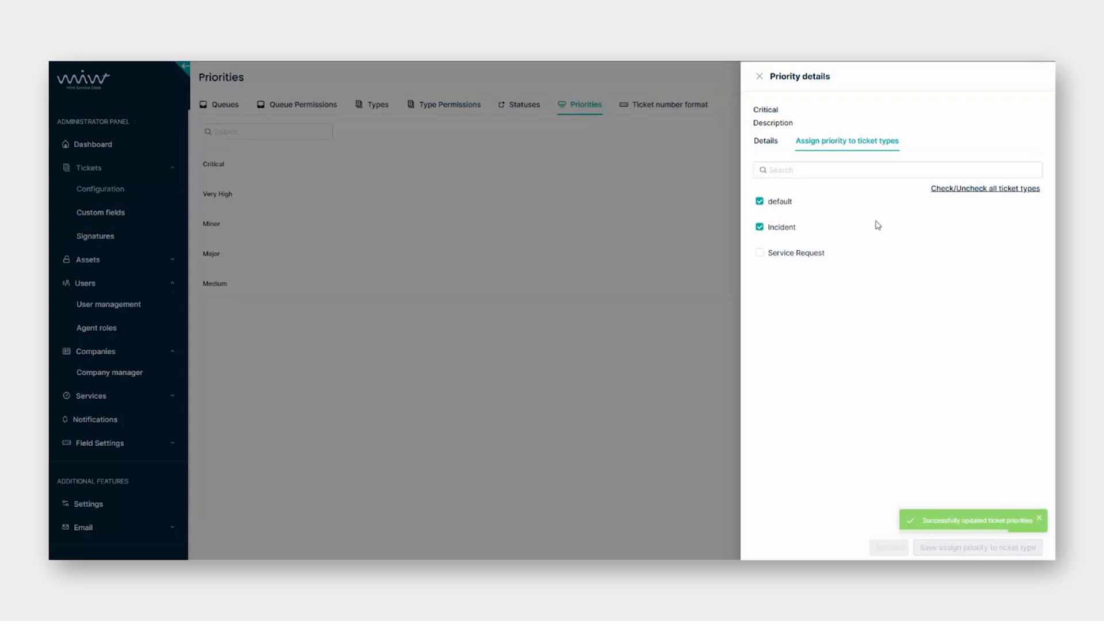
Delete the Very High priority and save the list of four priorities.
{"action": "left_click", "coordinate": [710, 389]}
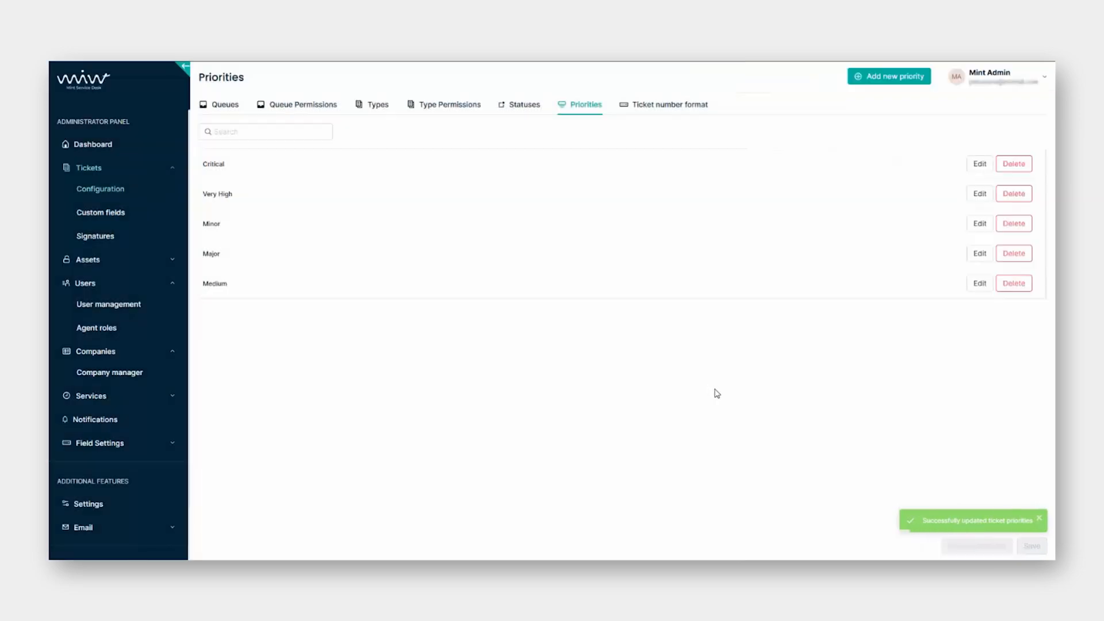
{"action": "left_click", "coordinate": [1015, 194]}
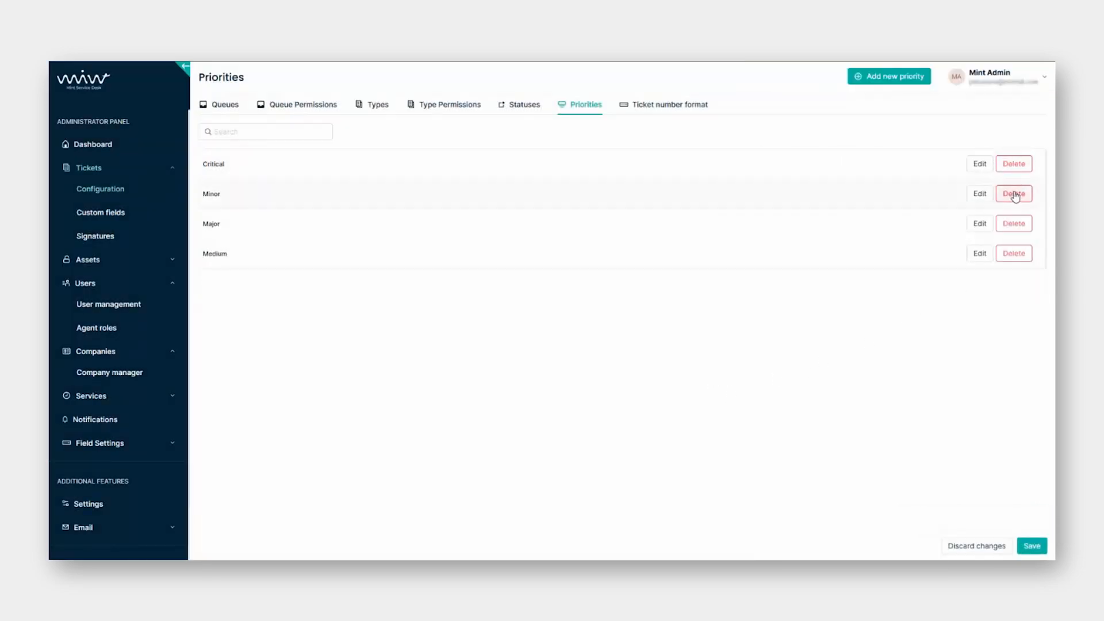
{"action": "left_click", "coordinate": [1037, 550]}
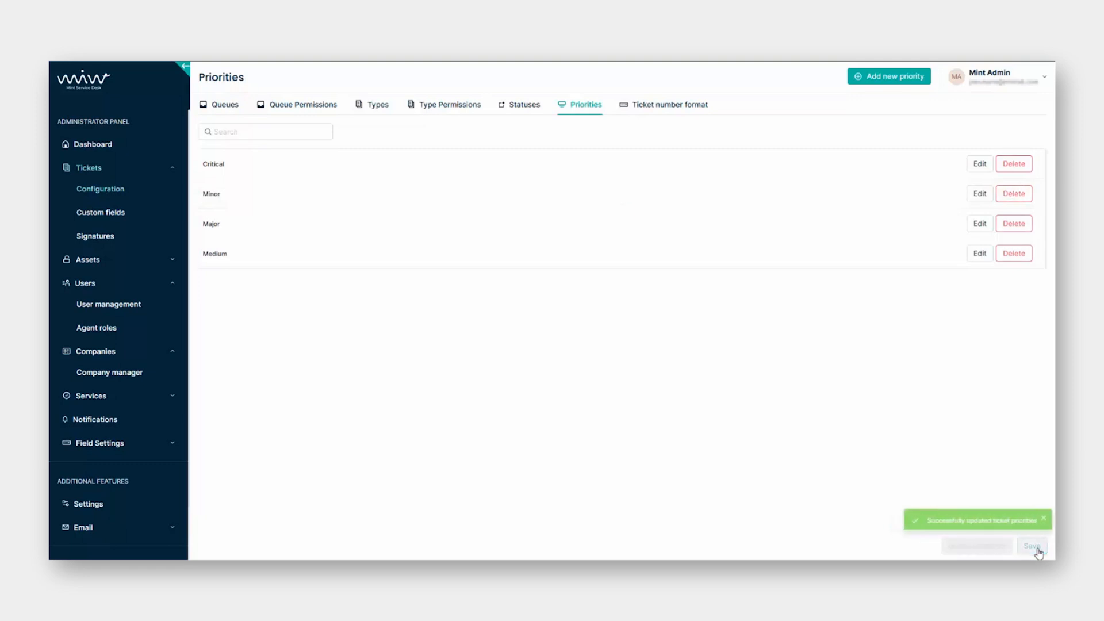
Edit the Default ticket number format: prefix MT#, yyyyMMdd date, 4-digit counter.
{"action": "left_click", "coordinate": [672, 114]}
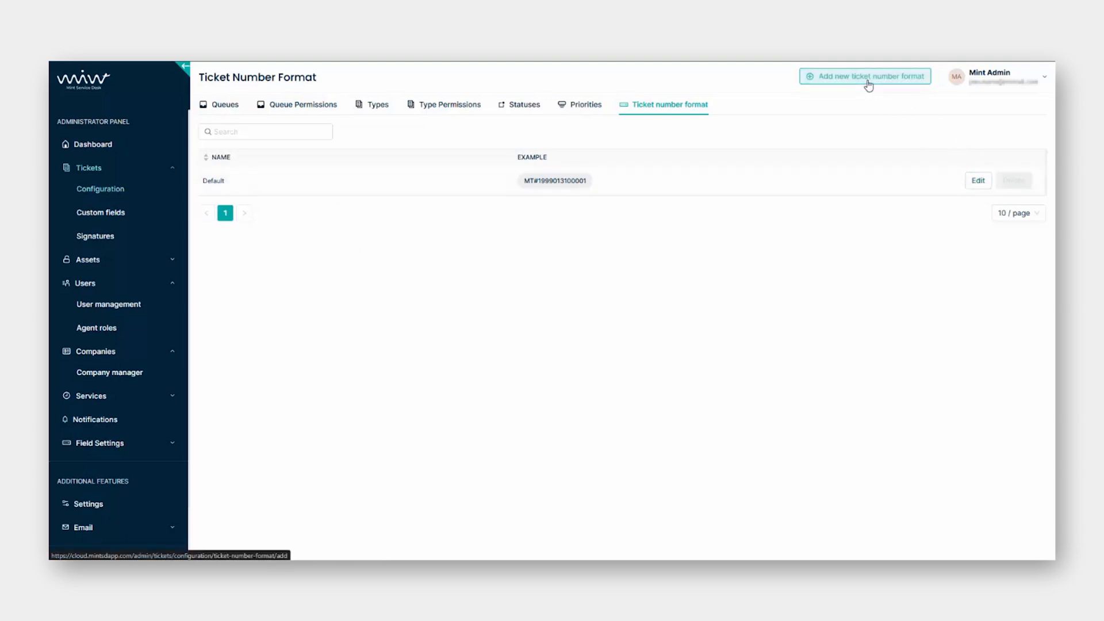
{"action": "left_click", "coordinate": [980, 181]}
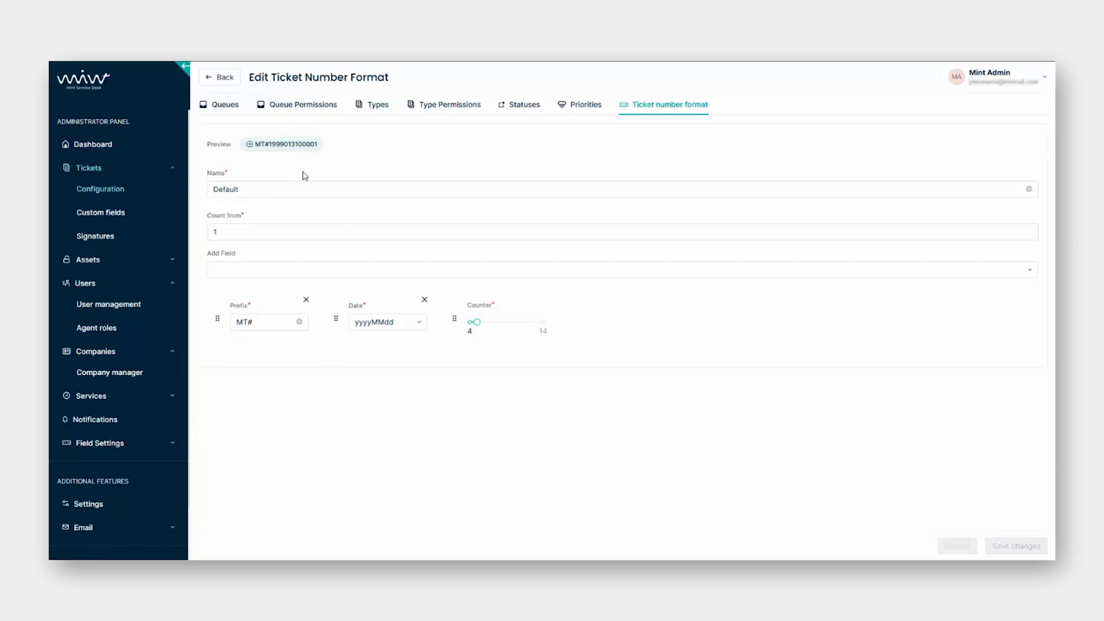
{"action": "left_click", "coordinate": [291, 186]}
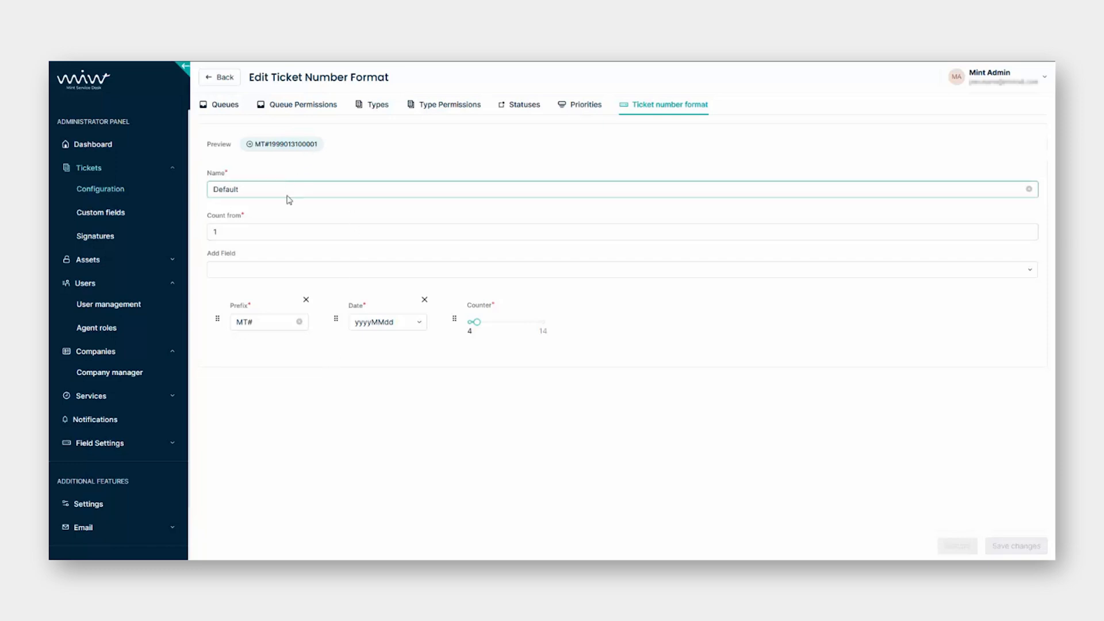
{"action": "left_click", "coordinate": [255, 230]}
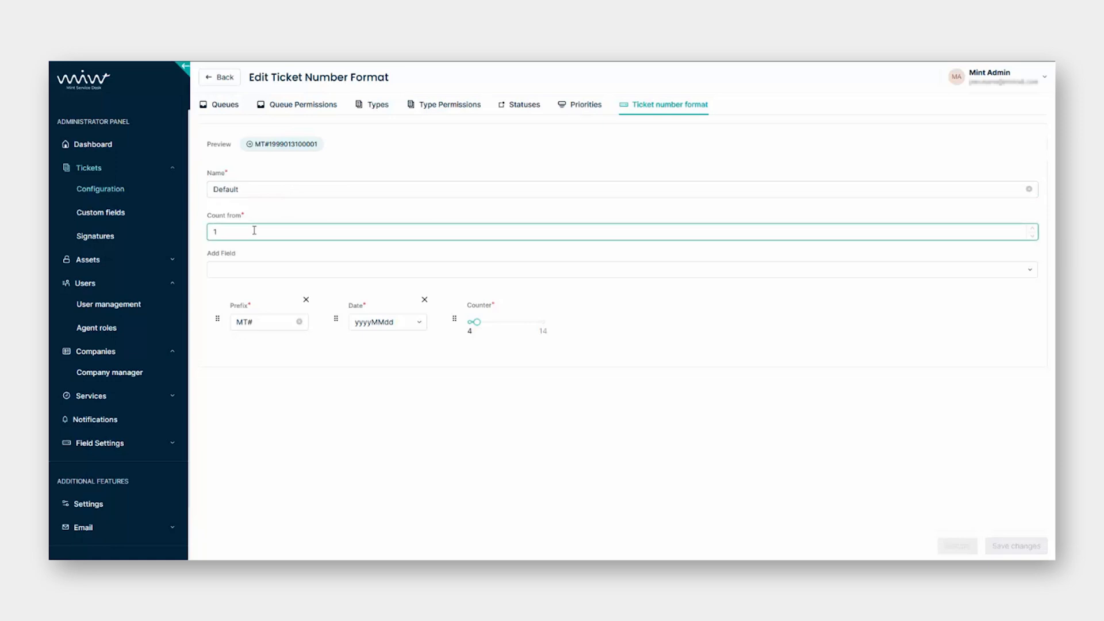
{"action": "type", "text": "00"}
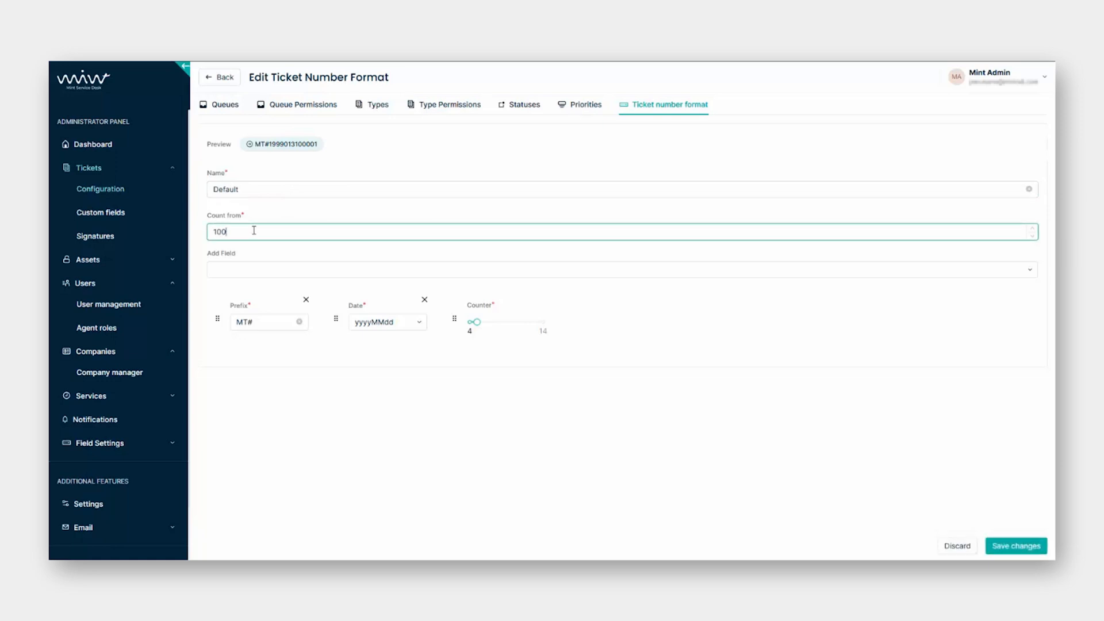
{"action": "left_click", "coordinate": [275, 266]}
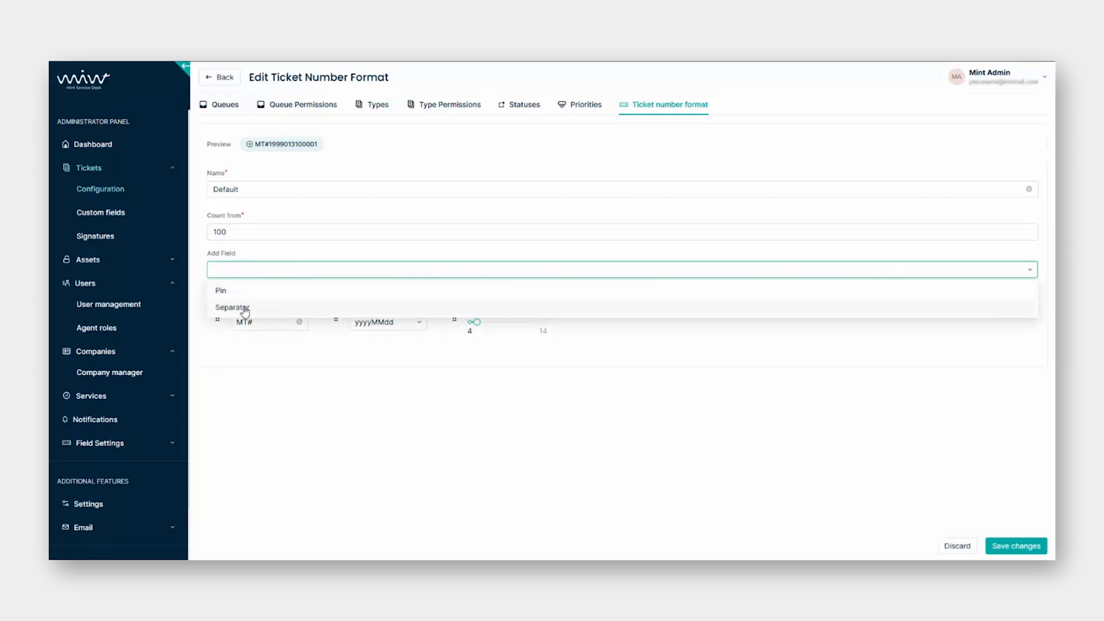
{"action": "left_click", "coordinate": [286, 382]}
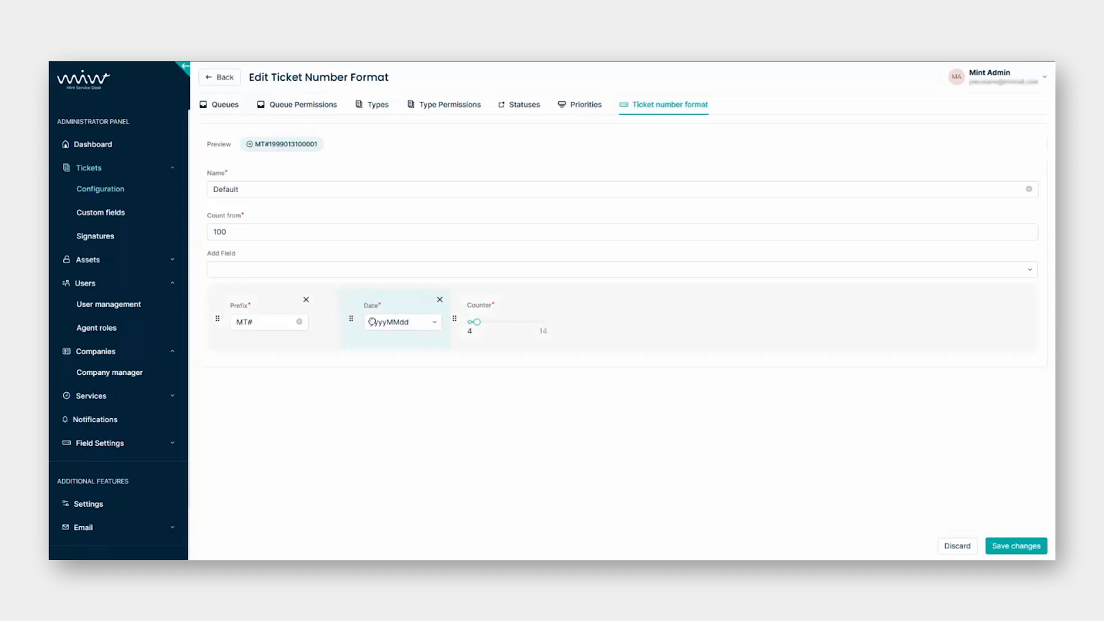
{"action": "mouse_move", "coordinate": [372, 322]}
{"action": "left_mouse_down"}
{"action": "mouse_move", "coordinate": [489, 322]}
{"action": "mouse_move", "coordinate": [356, 322]}
{"action": "left_mouse_up"}
{"action": "left_click", "coordinate": [253, 324]}
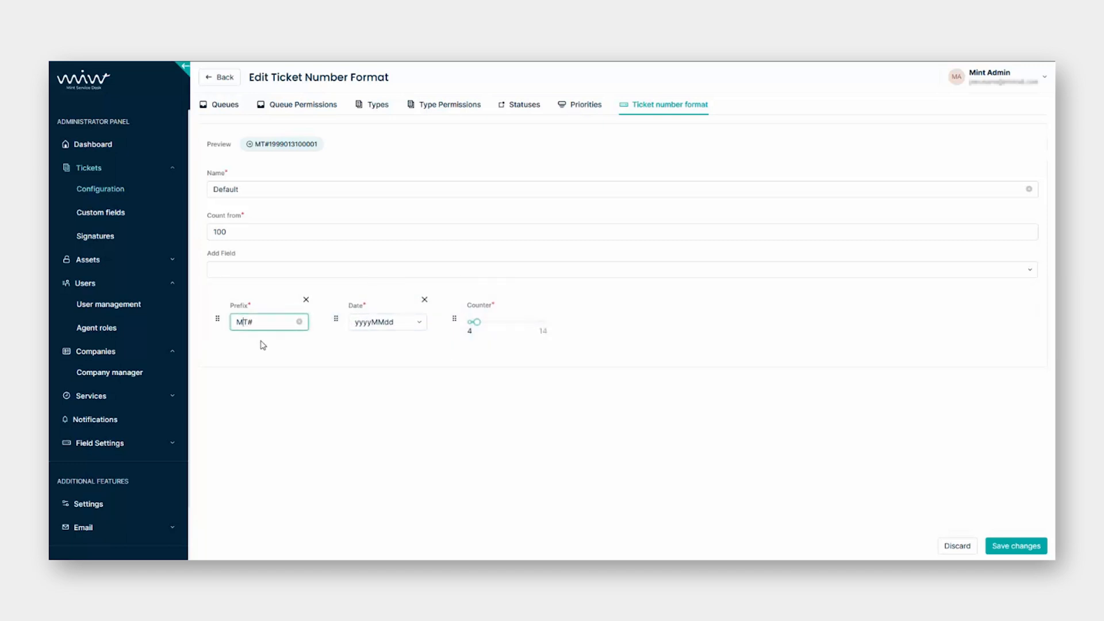
{"action": "key", "text": "BackSpace"}
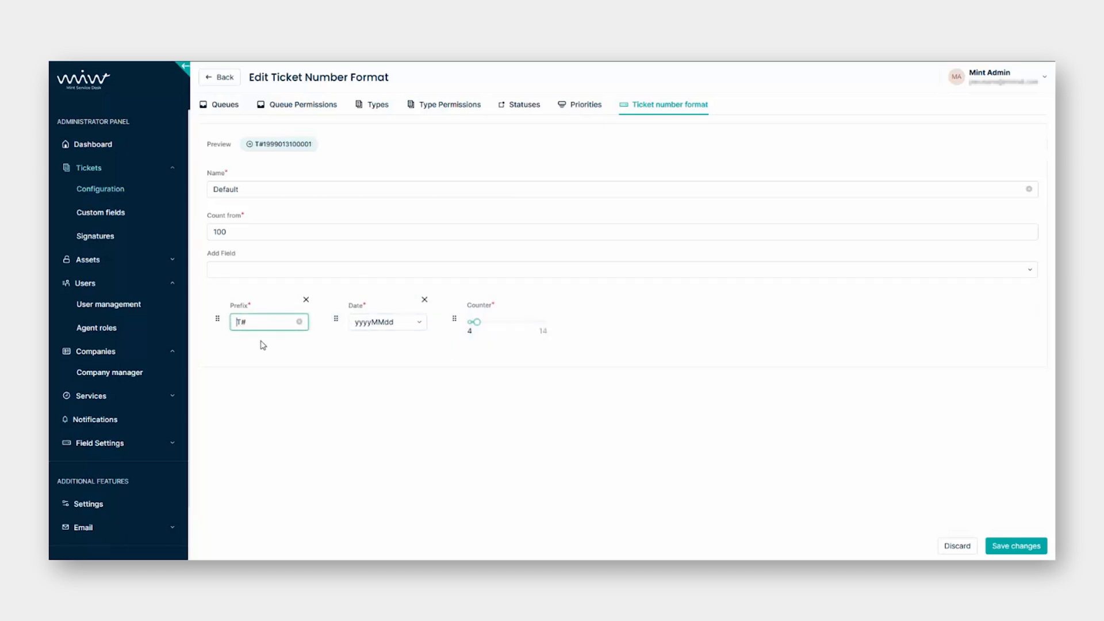
{"action": "left_click", "coordinate": [382, 321]}
{"action": "left_click", "coordinate": [535, 427]}
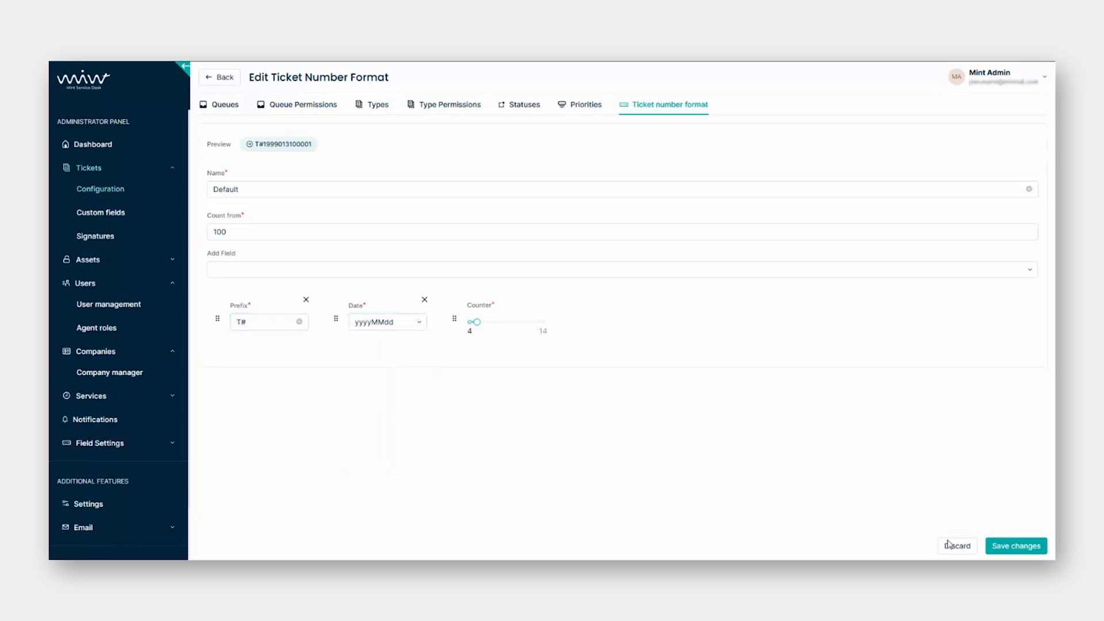
{"action": "left_click", "coordinate": [1025, 554]}
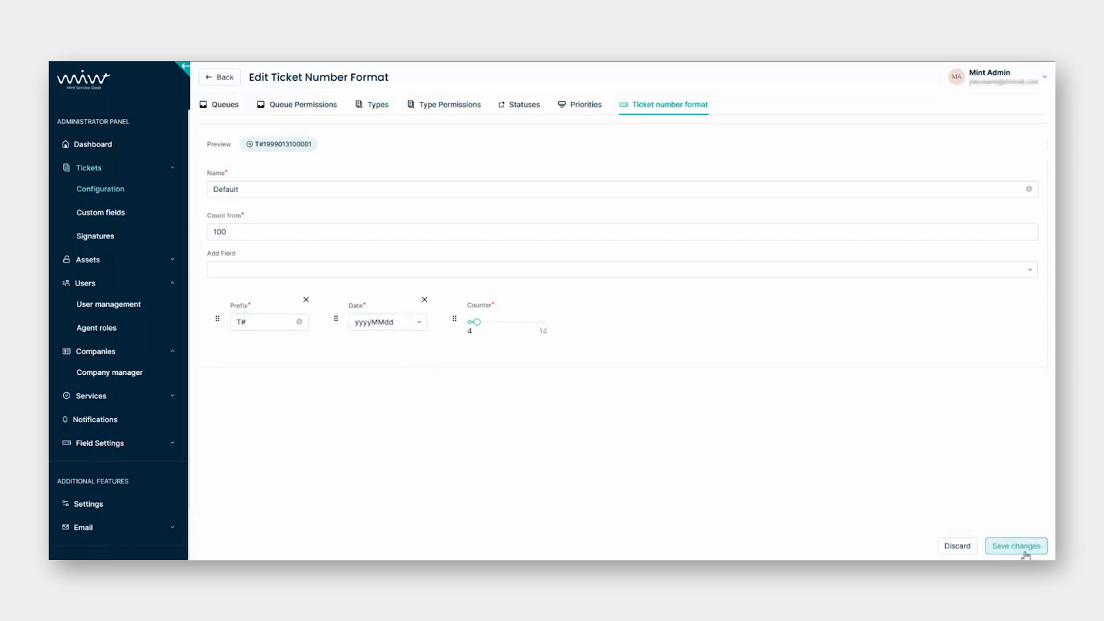
{"action": "left_click", "coordinate": [961, 548]}
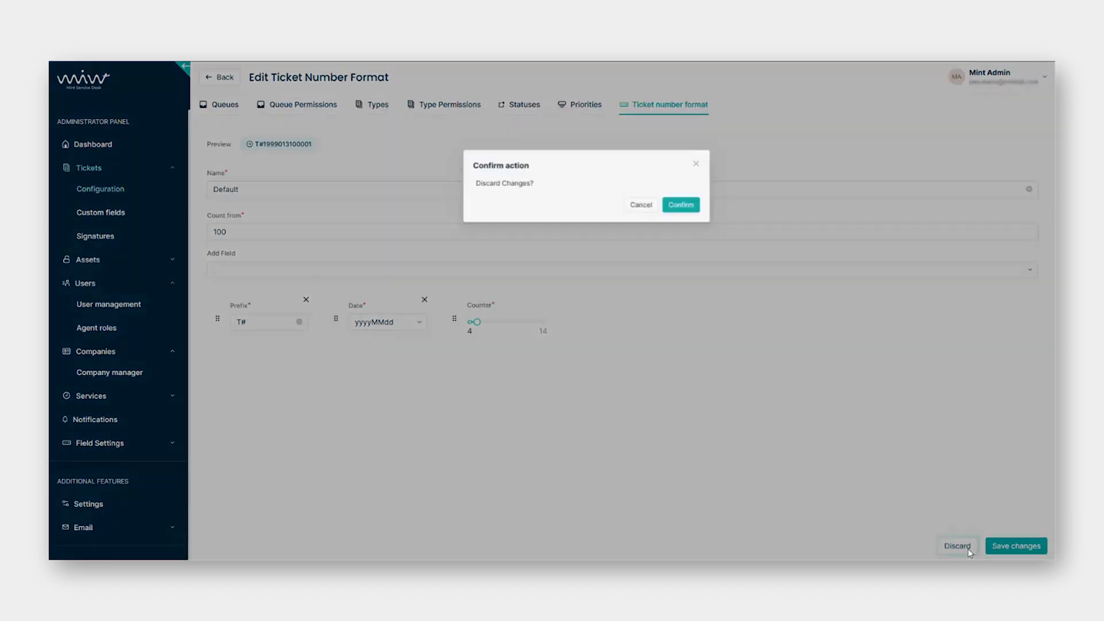
{"action": "left_click", "coordinate": [660, 179]}
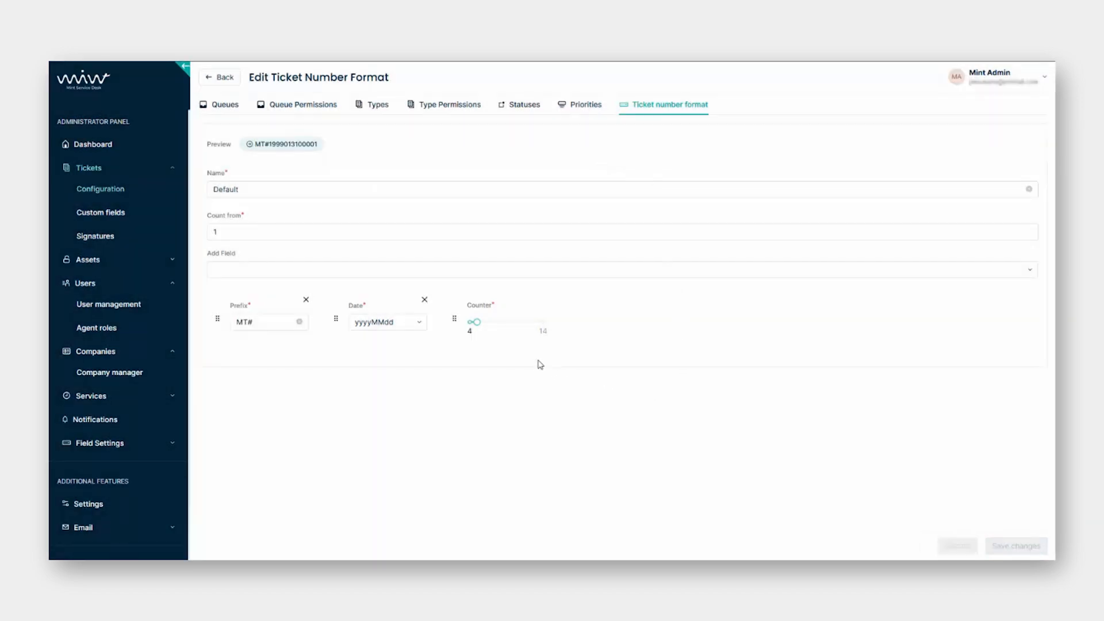
{"action": "left_click", "coordinate": [665, 109]}
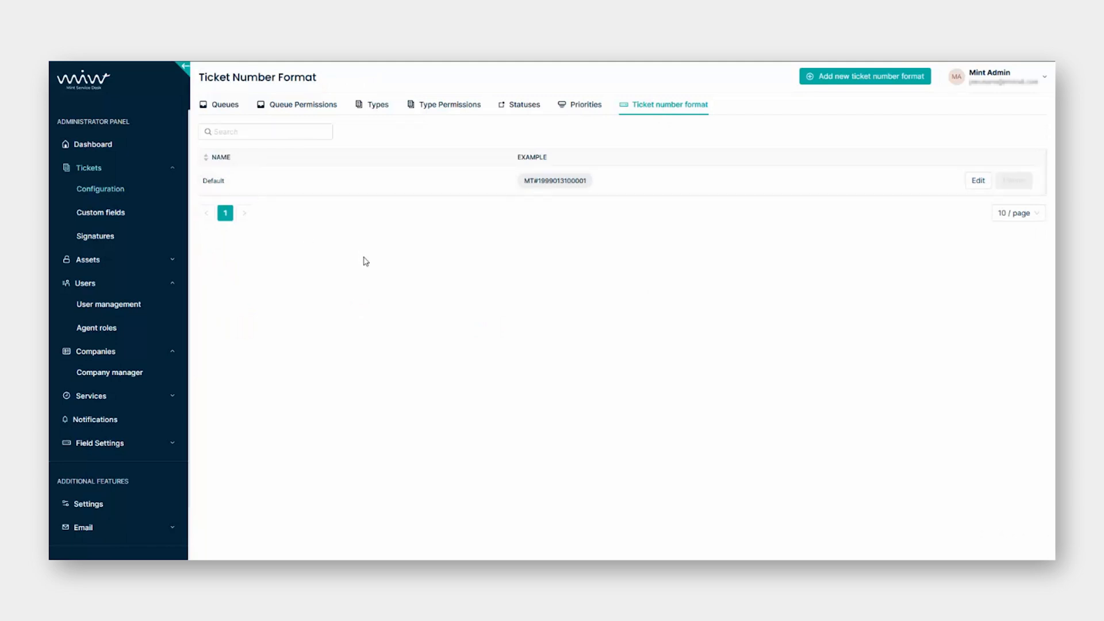
Log out of the Mint Admin account from its user menu.
{"action": "left_click", "coordinate": [1033, 85]}
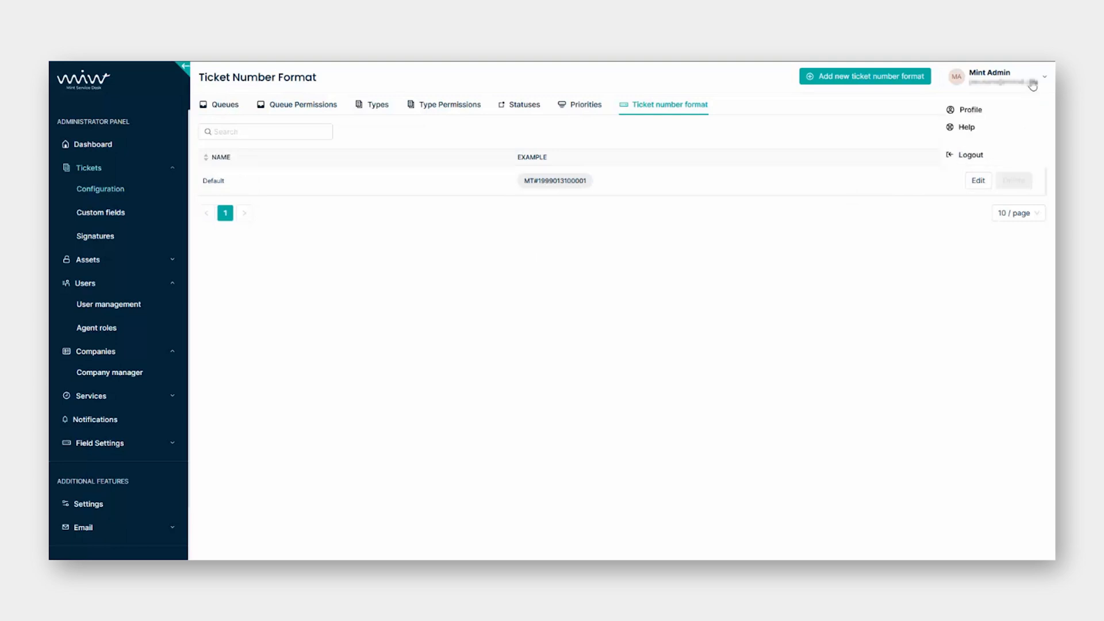
{"action": "left_click", "coordinate": [986, 161]}
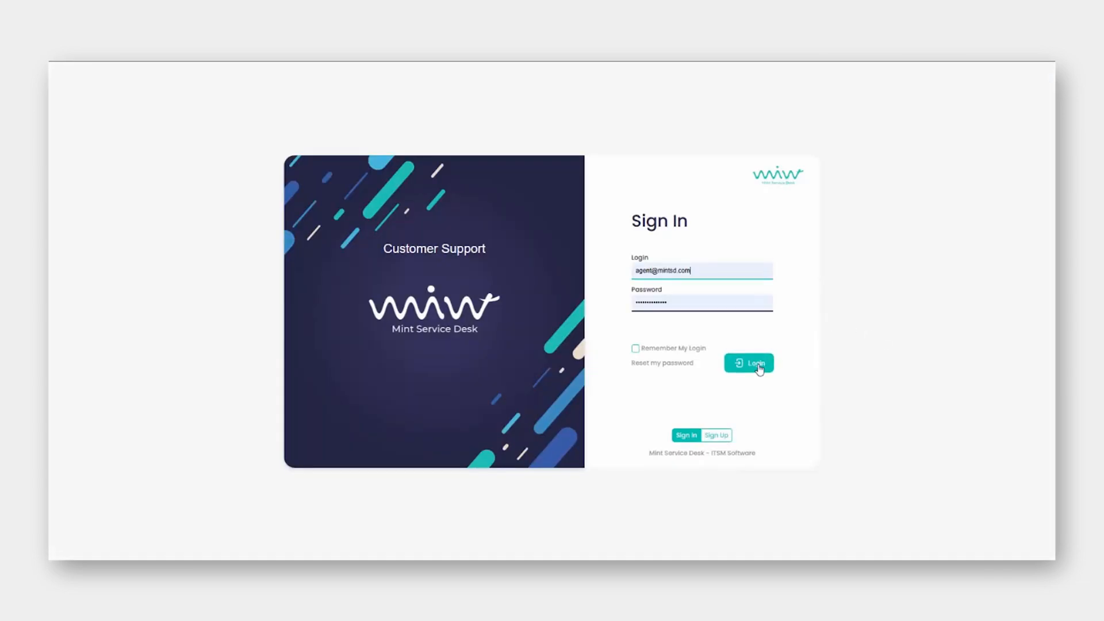
Sign in as the agent and start a new ticket with subject 'Test ticket'.
{"action": "left_click", "coordinate": [759, 367]}
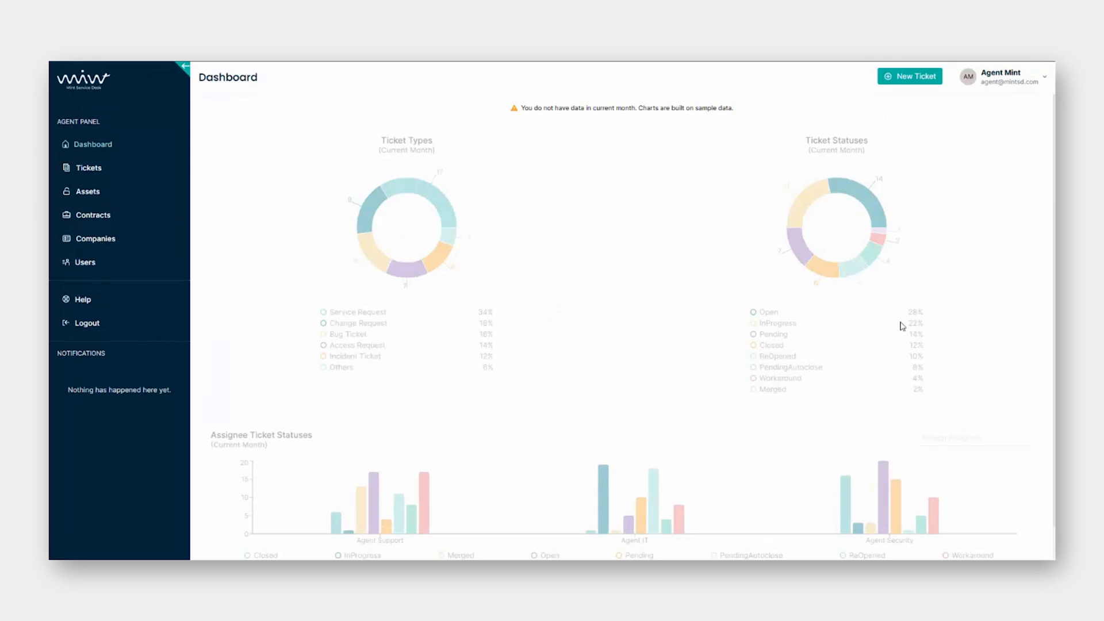
{"action": "left_click", "coordinate": [150, 179]}
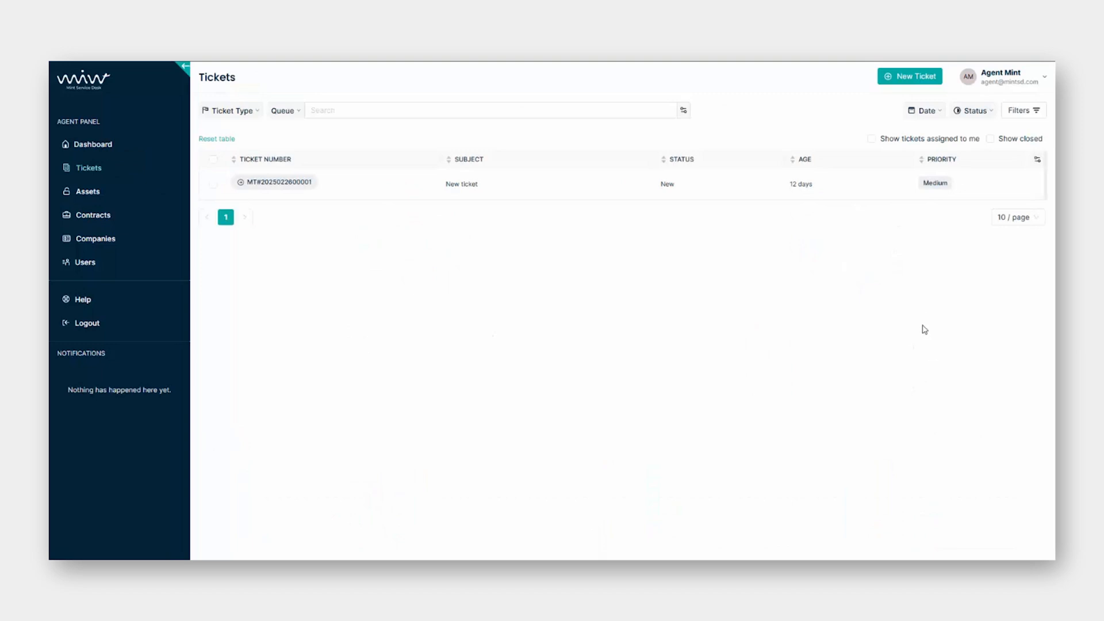
{"action": "left_click", "coordinate": [920, 81]}
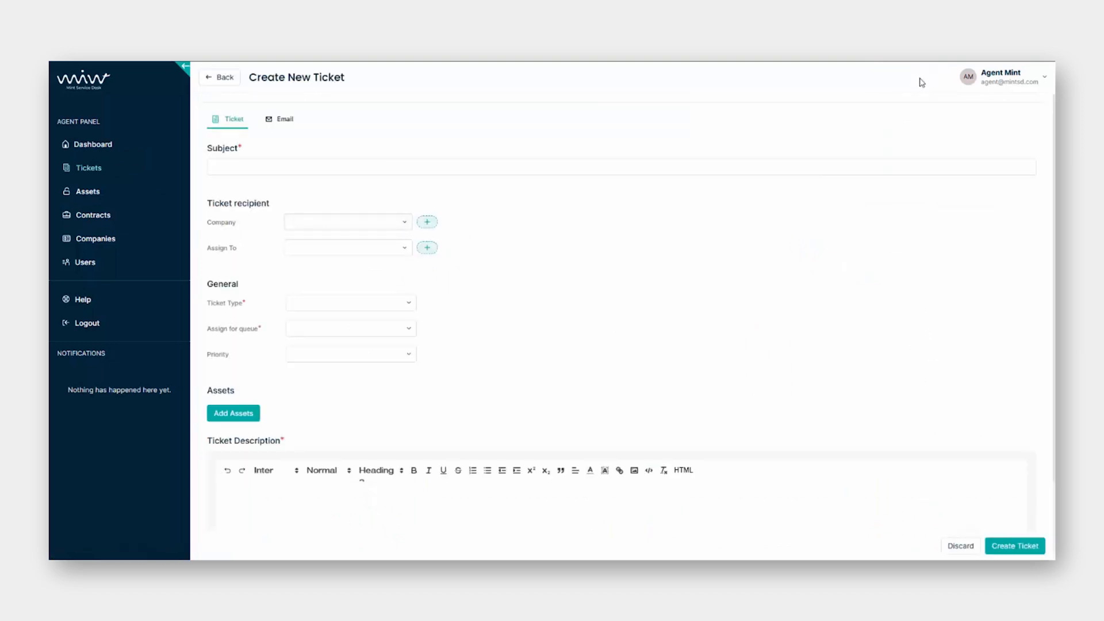
{"action": "left_click", "coordinate": [717, 168]}
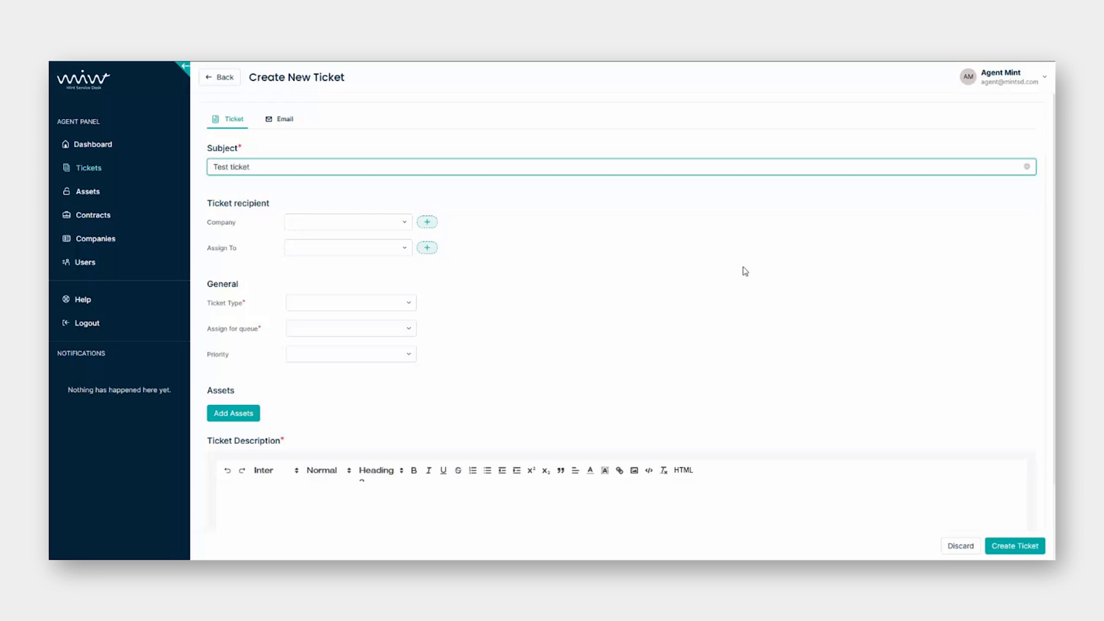
Set company Mint Service Desk, Incident type, Support queue, Critical priority, description 'My first ticket', and create it.
{"action": "left_click", "coordinate": [350, 223]}
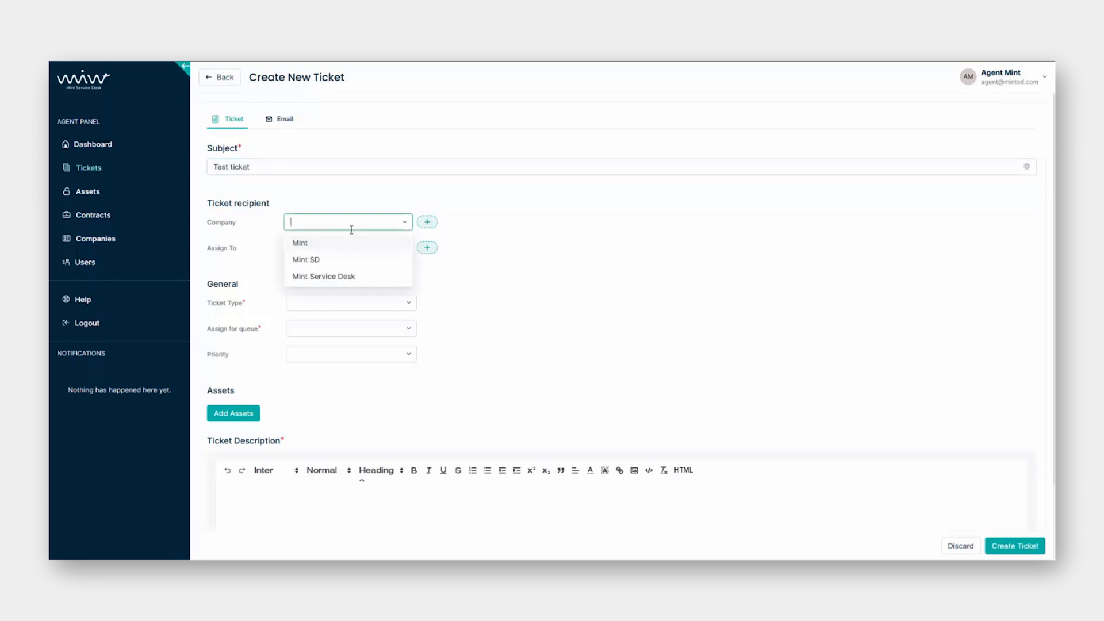
{"action": "left_click", "coordinate": [350, 276]}
{"action": "left_click", "coordinate": [337, 301]}
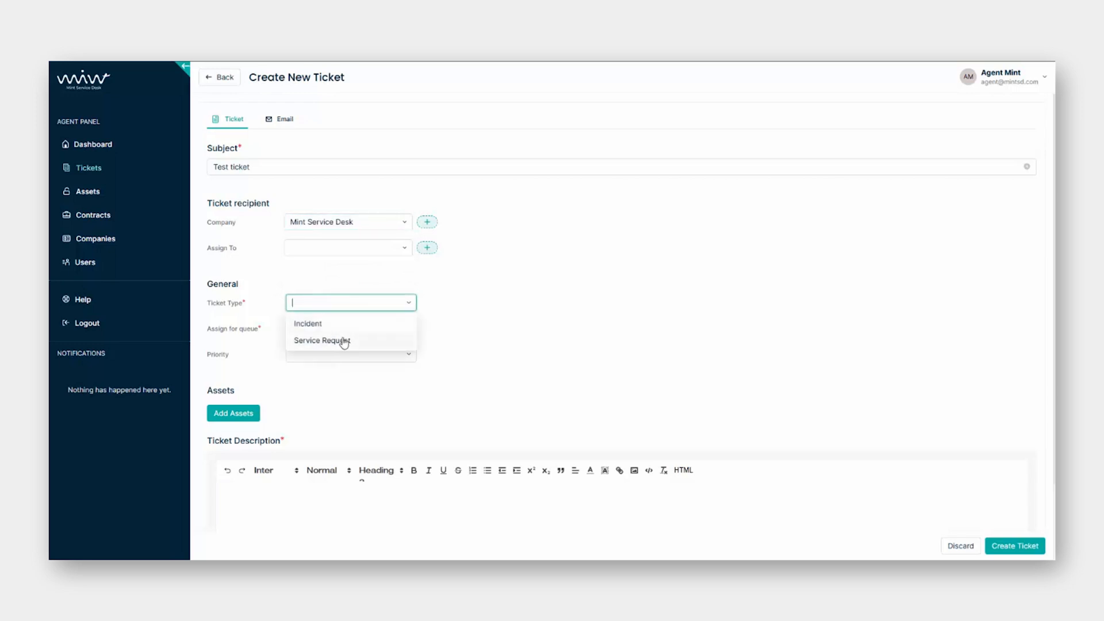
{"action": "left_click", "coordinate": [342, 326]}
{"action": "left_click", "coordinate": [341, 328]}
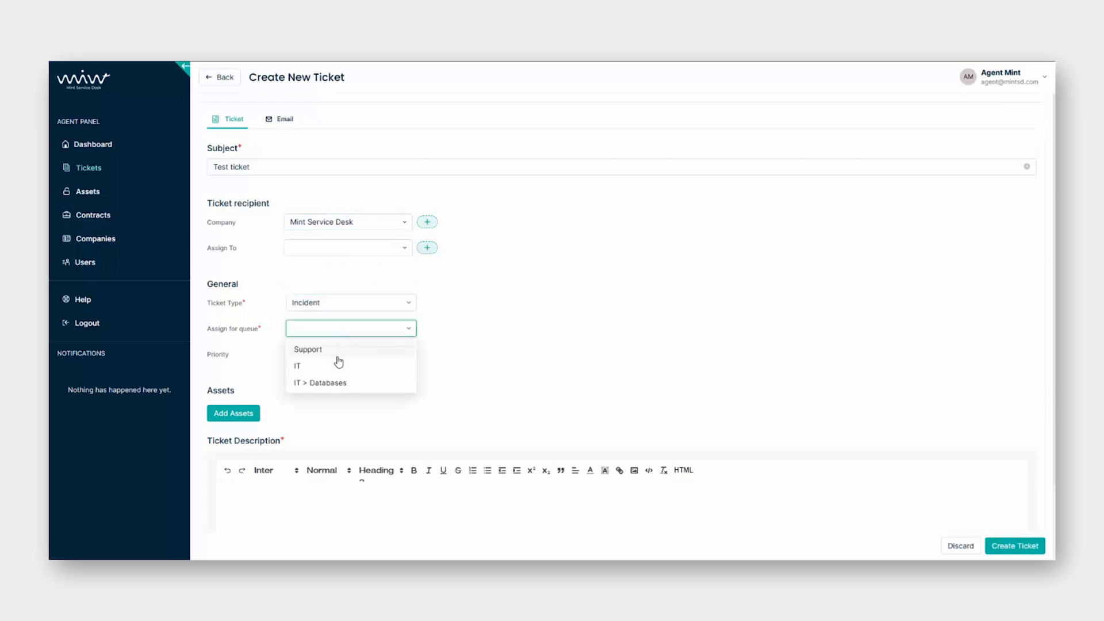
{"action": "left_click", "coordinate": [338, 352]}
{"action": "left_click", "coordinate": [338, 353]}
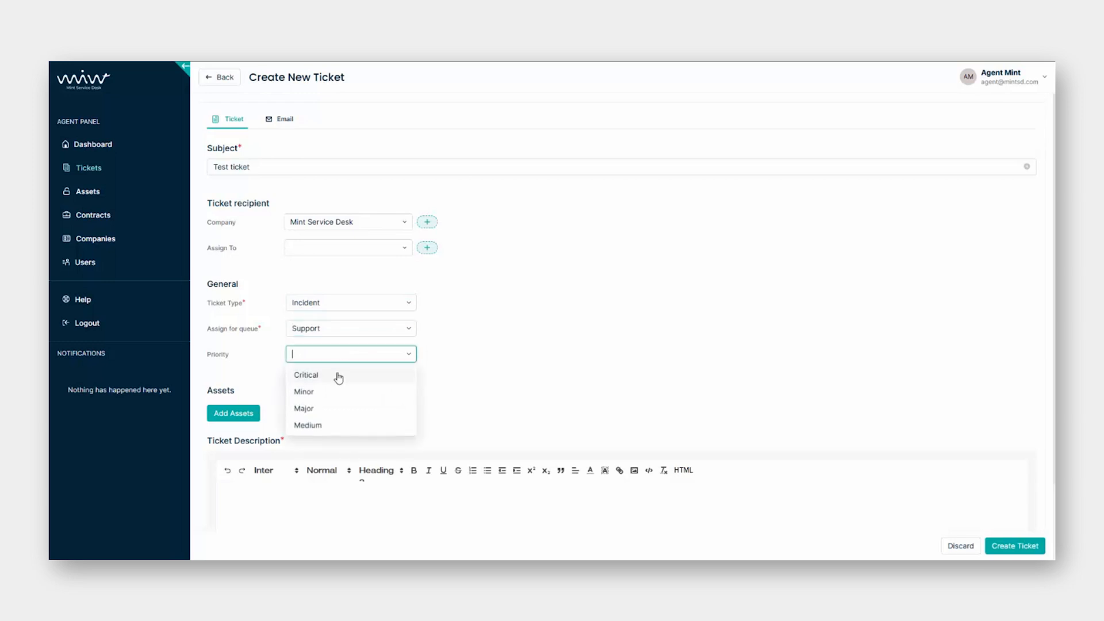
{"action": "left_click", "coordinate": [337, 376]}
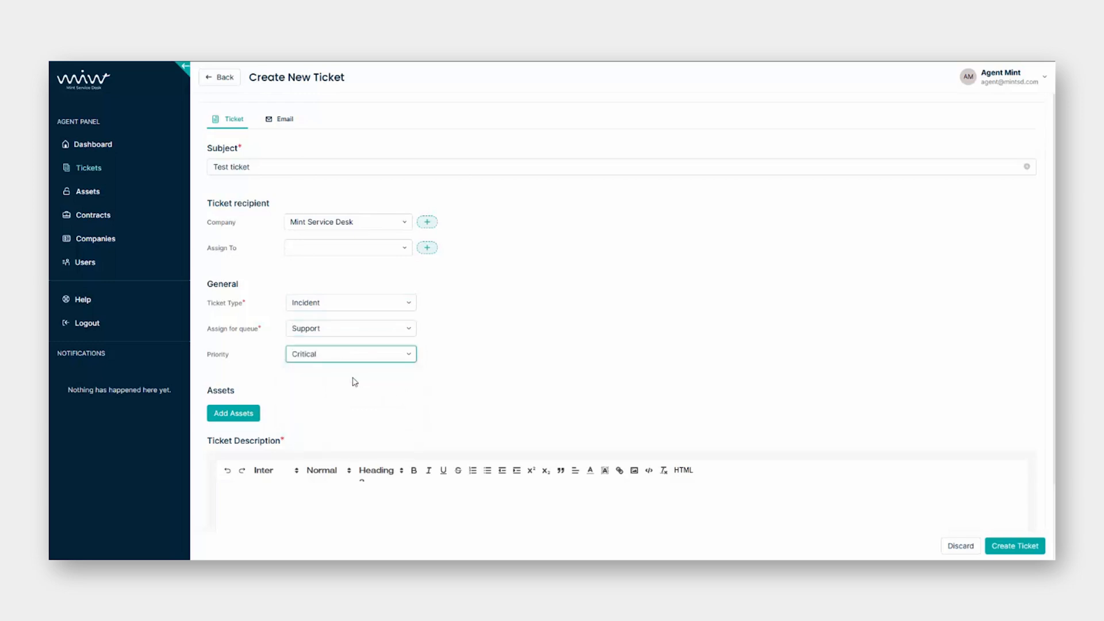
{"action": "left_click", "coordinate": [342, 510]}
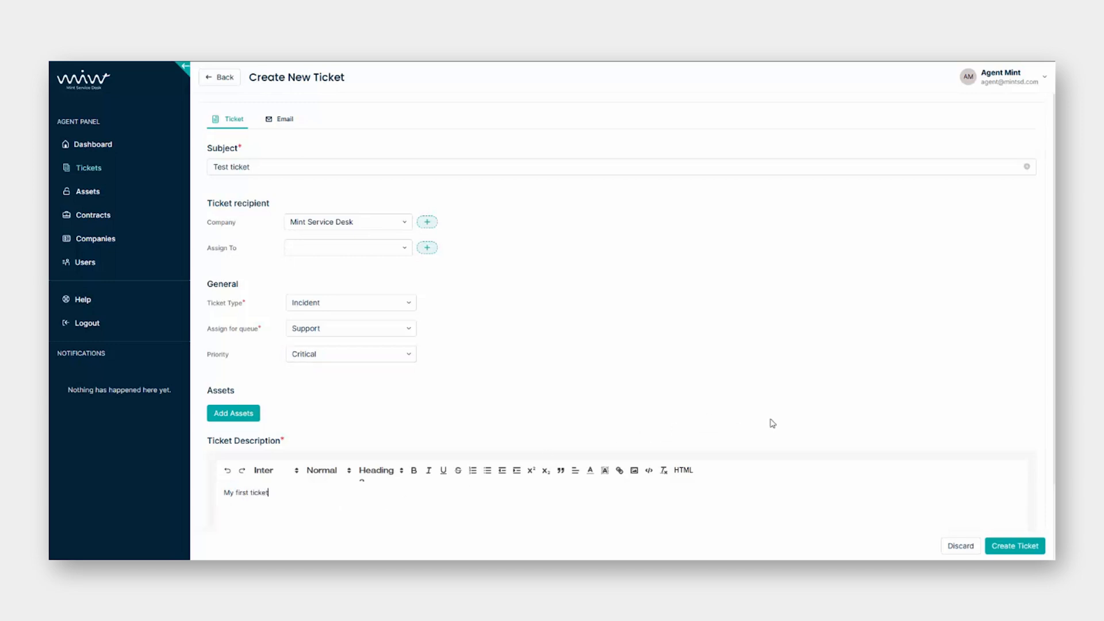
{"action": "left_click", "coordinate": [1038, 549]}
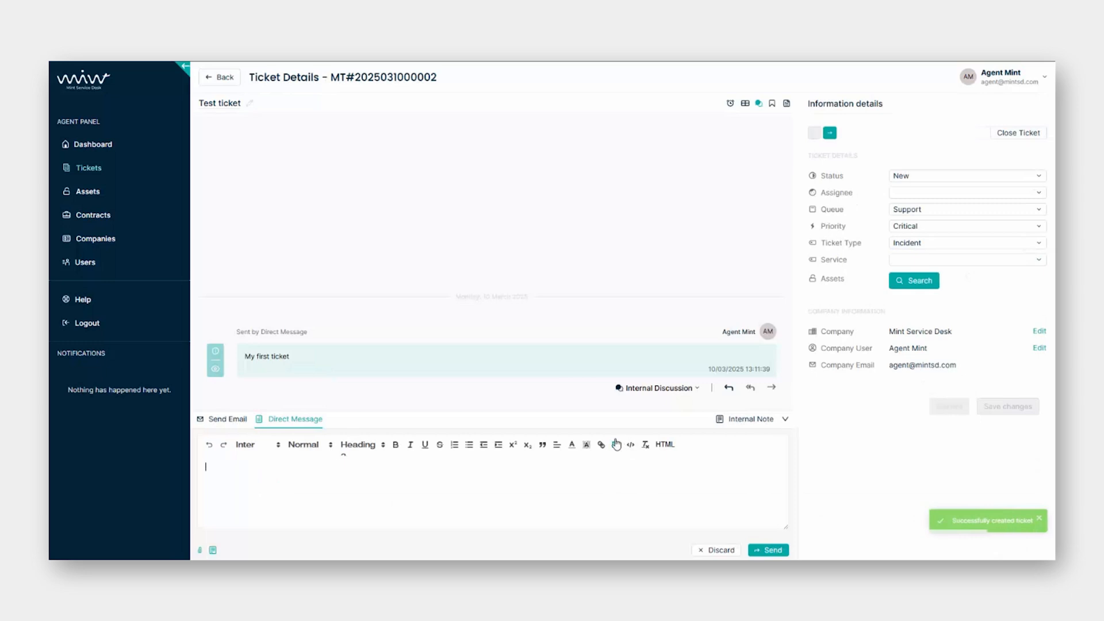
Return to the tickets list and sign out of the agent account.
{"action": "left_click", "coordinate": [96, 172]}
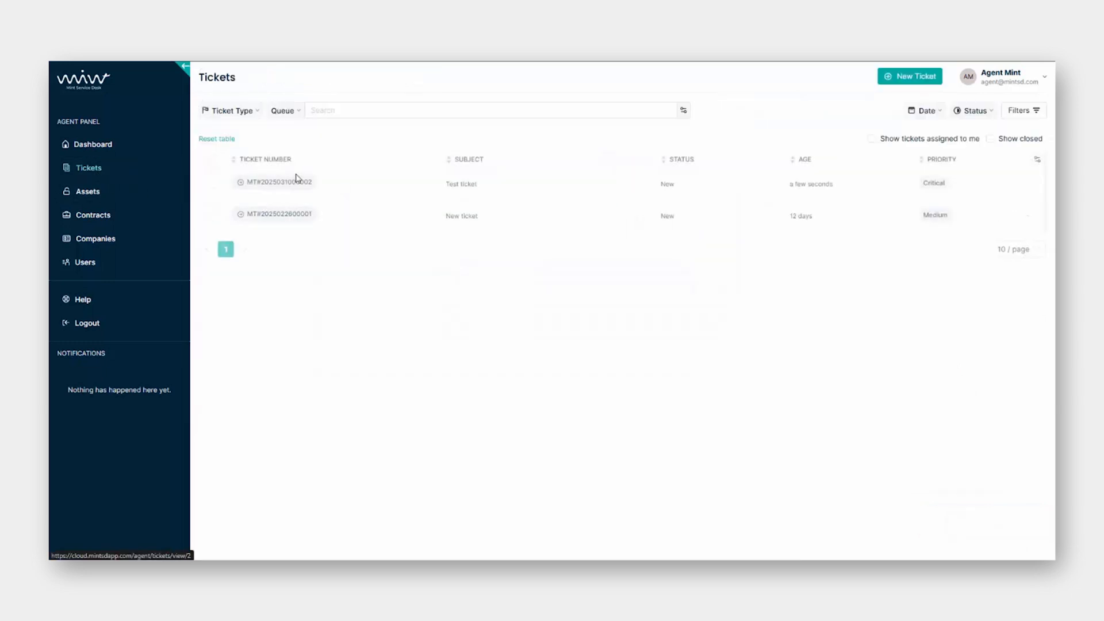
{"action": "left_click", "coordinate": [1005, 78]}
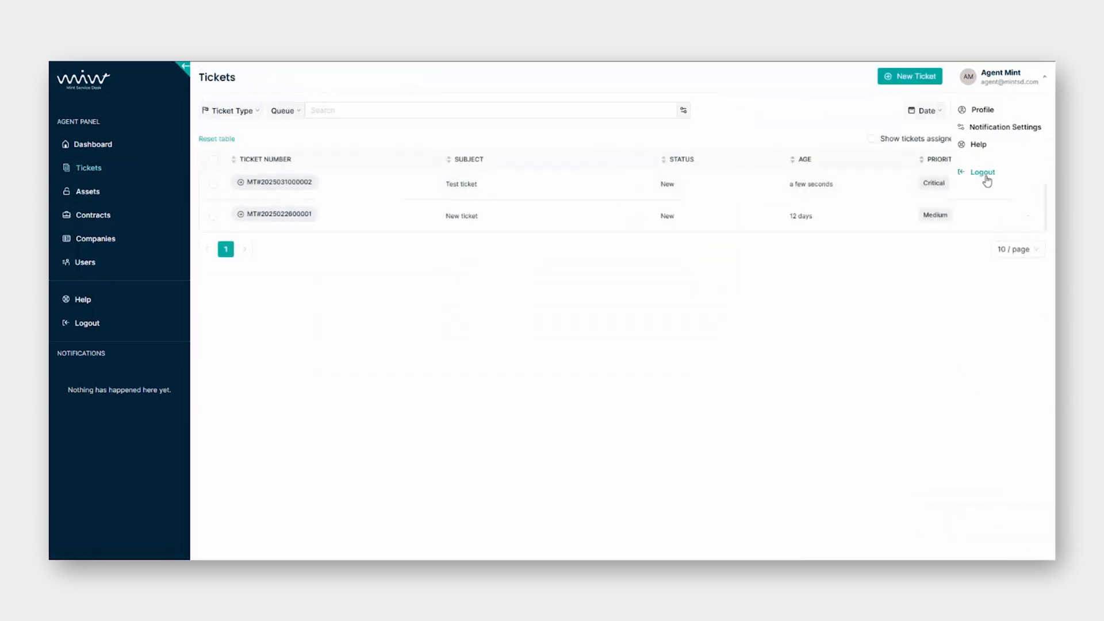
{"action": "left_click", "coordinate": [985, 174]}
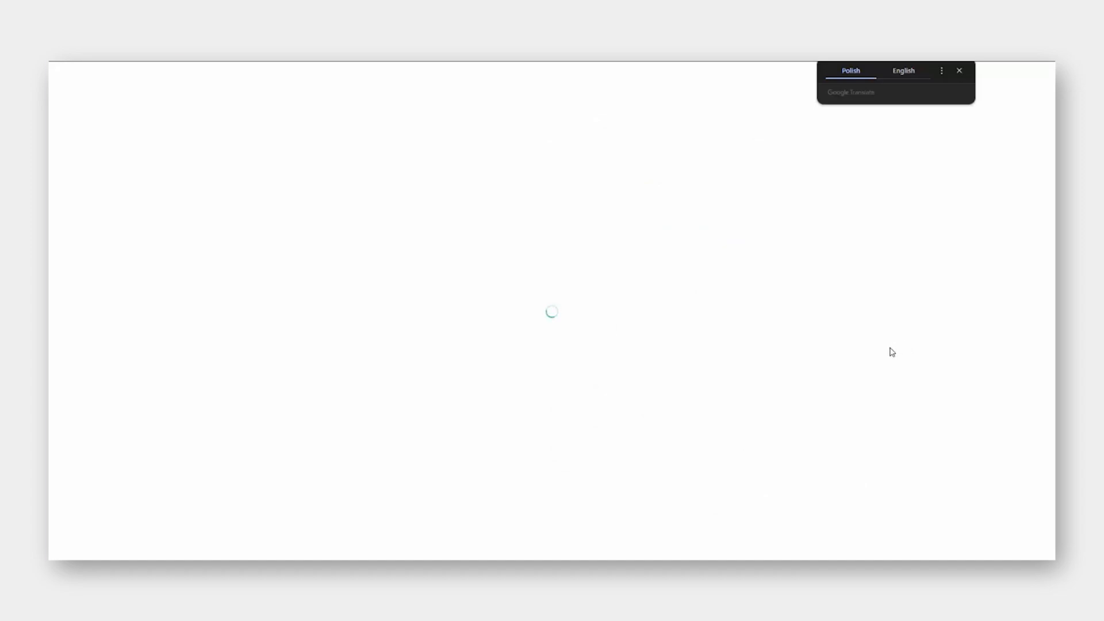
As admin, view Queue Permissions under Tickets > Configuration, then go to Global Settings.
{"action": "left_click", "coordinate": [131, 168]}
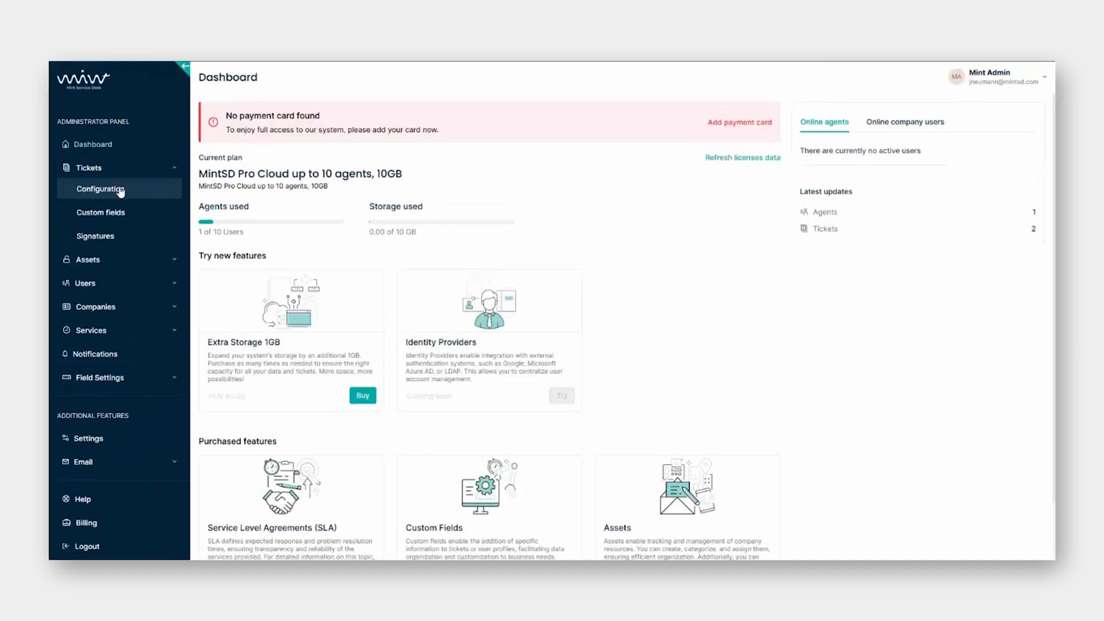
{"action": "left_click", "coordinate": [120, 190]}
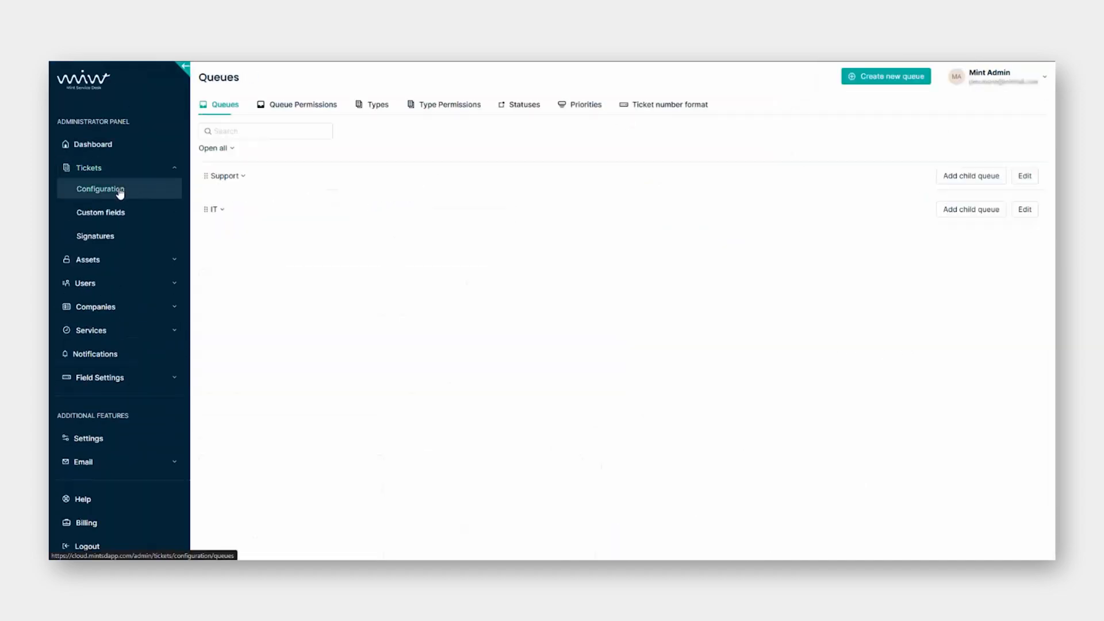
{"action": "left_click", "coordinate": [288, 114]}
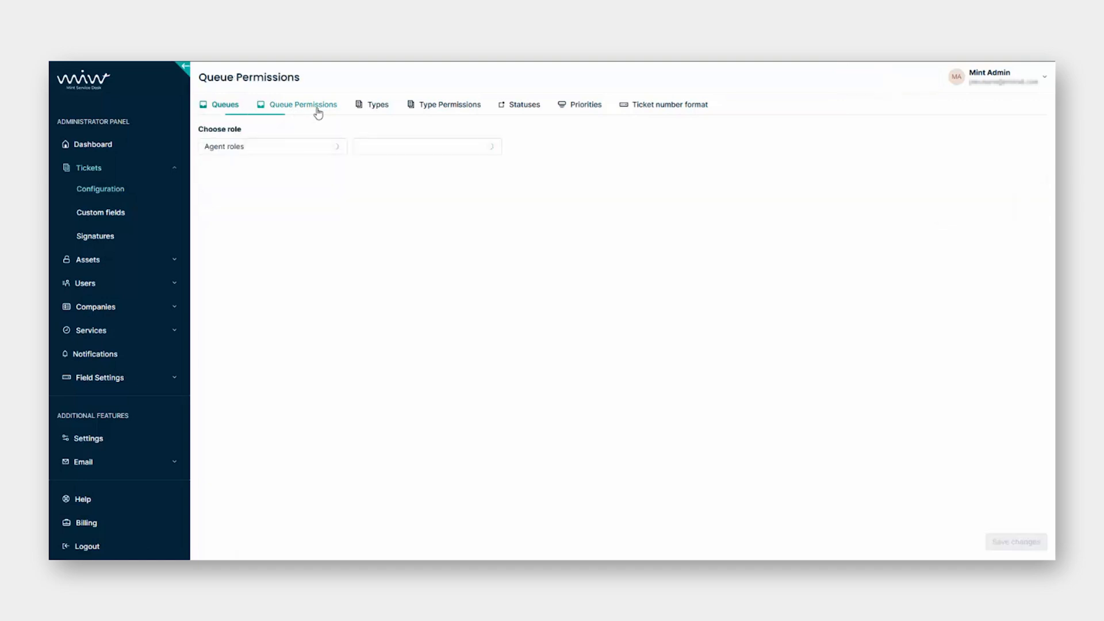
{"action": "left_click", "coordinate": [103, 441]}
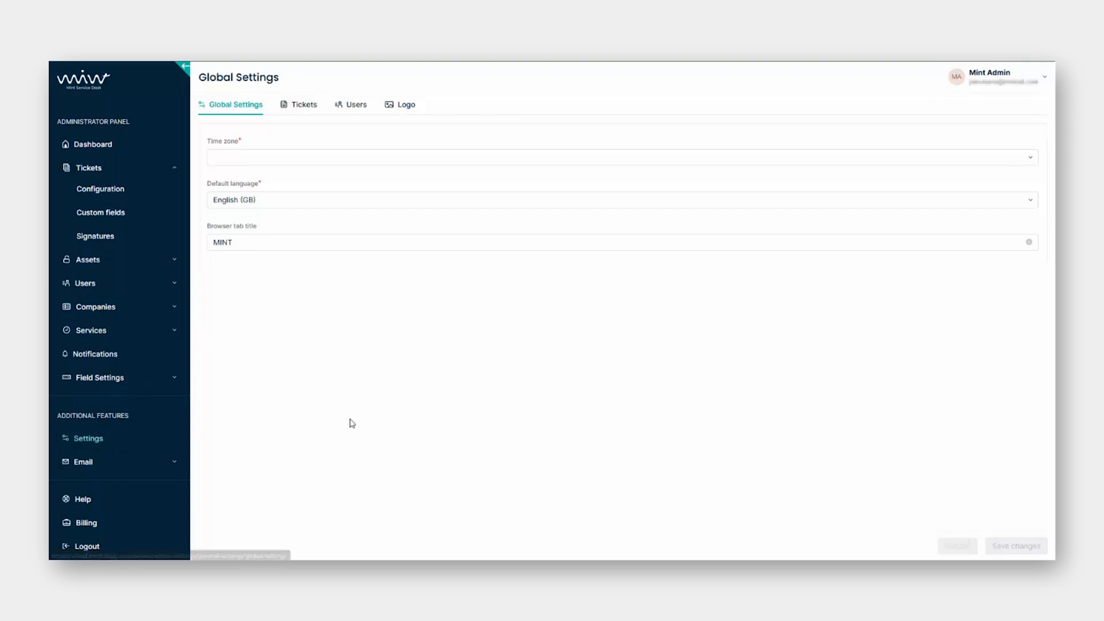
Browse the Tickets, Users and Logo settings tabs, then return to Global Settings.
{"action": "left_click", "coordinate": [303, 112]}
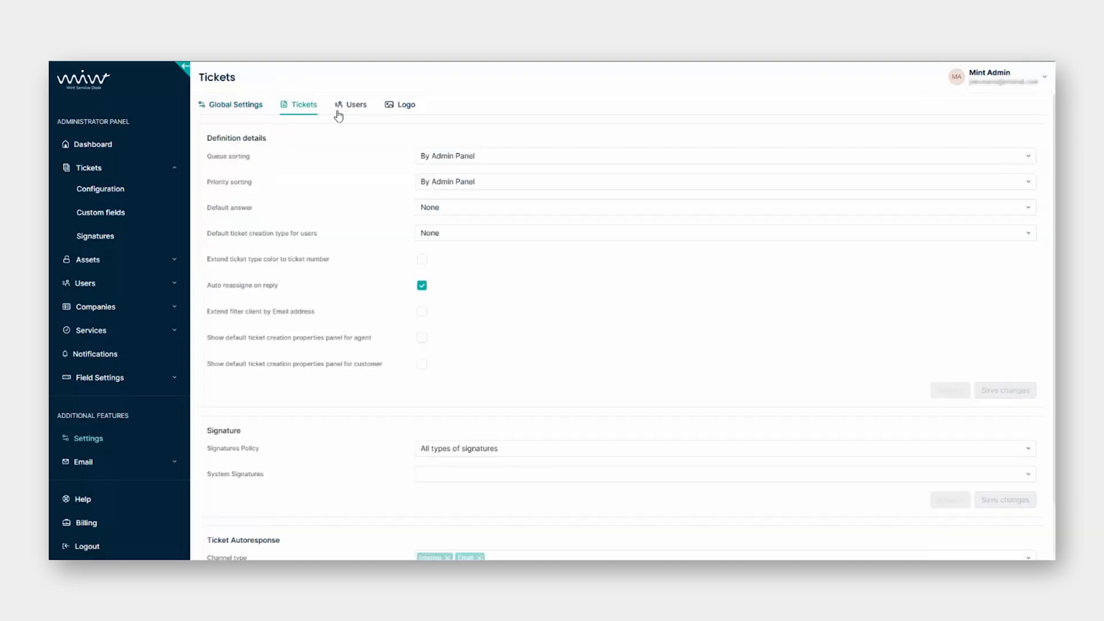
{"action": "left_click", "coordinate": [353, 112]}
{"action": "left_click", "coordinate": [406, 108]}
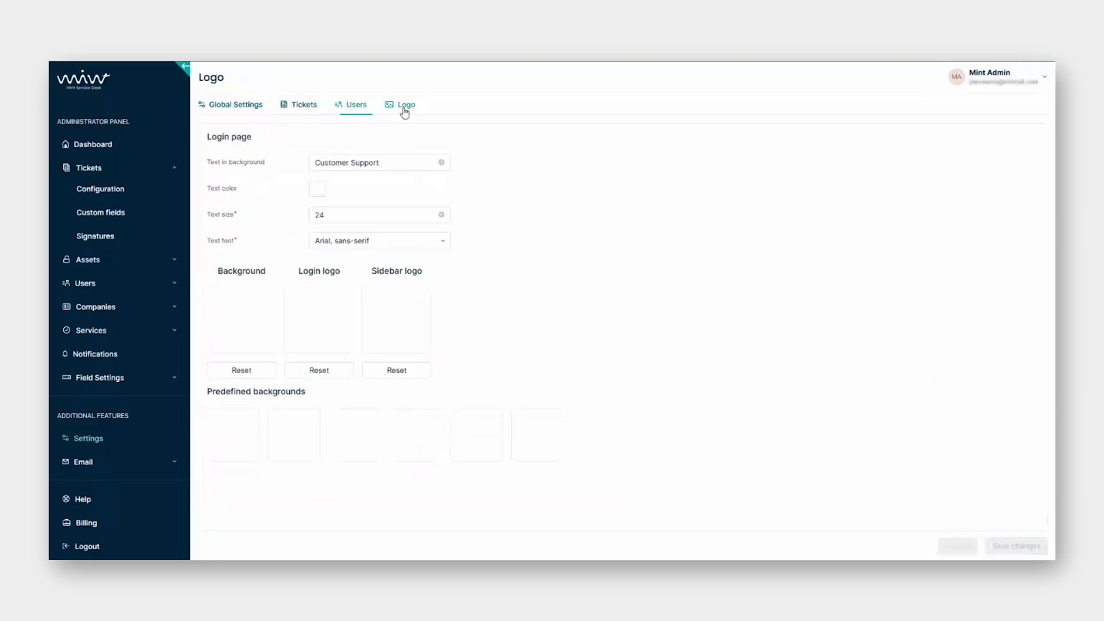
{"action": "left_click", "coordinate": [257, 106]}
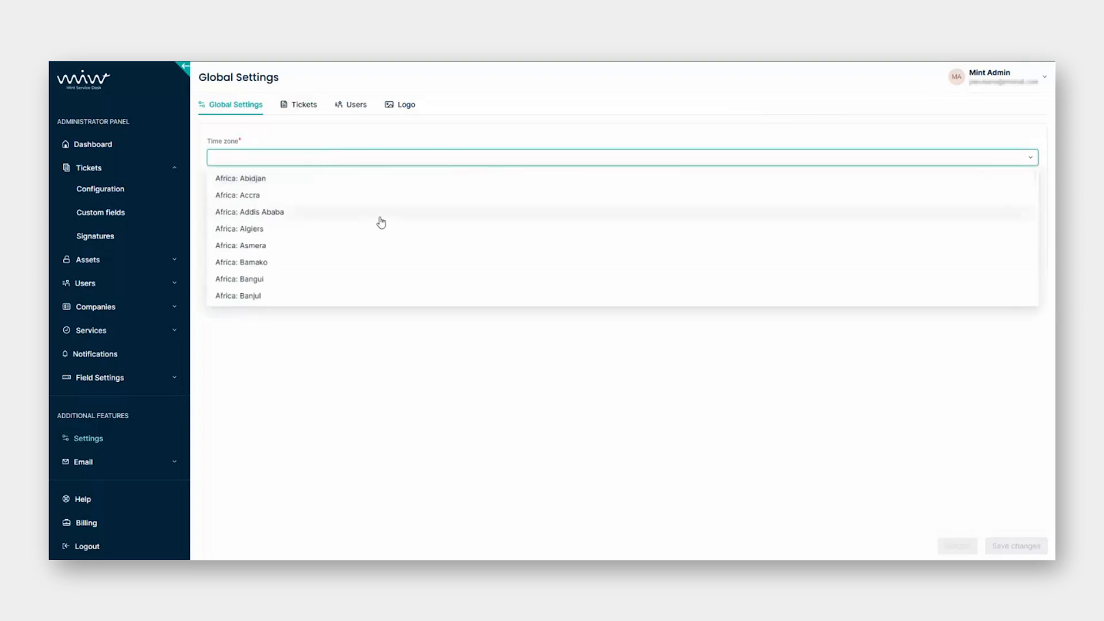
Look through the time zone list and keep English (GB) as the default language.
{"action": "left_click", "coordinate": [385, 380]}
{"action": "left_click", "coordinate": [271, 200]}
{"action": "left_click", "coordinate": [267, 239]}
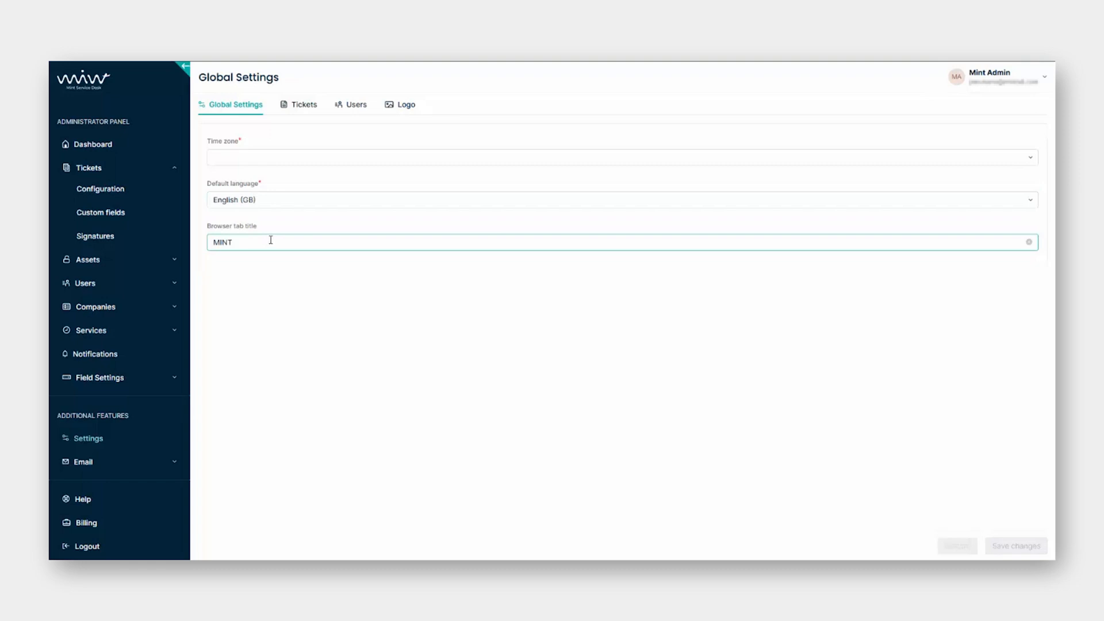
{"action": "left_click", "coordinate": [303, 158]}
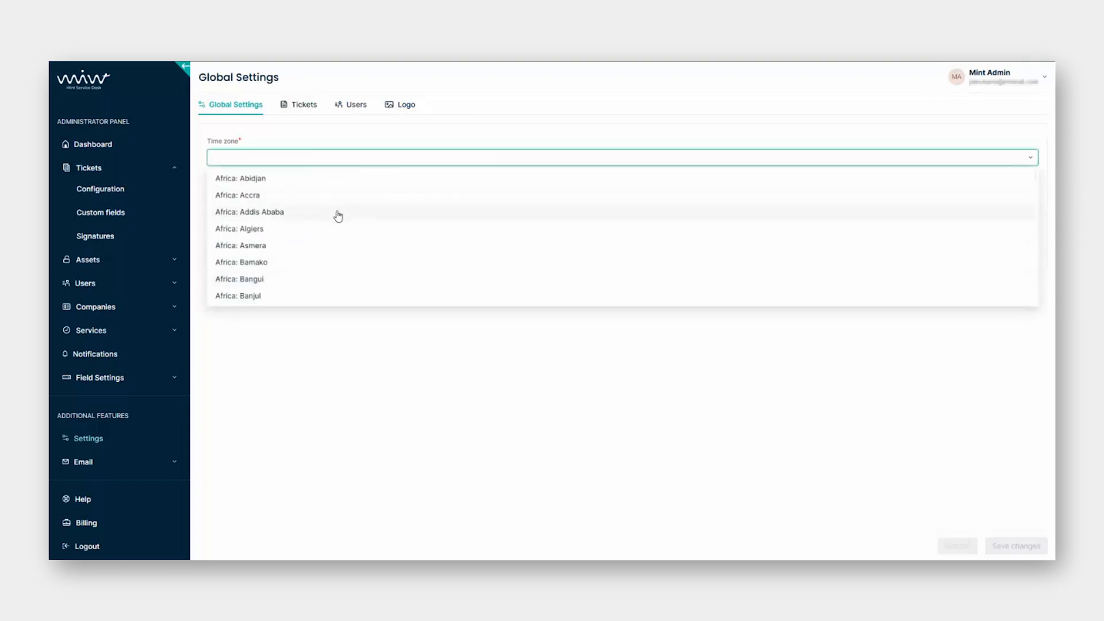
{"action": "scroll", "coordinate": [338, 215], "scroll_direction": "down", "scroll_amount": 5}
{"action": "left_click", "coordinate": [295, 318]}
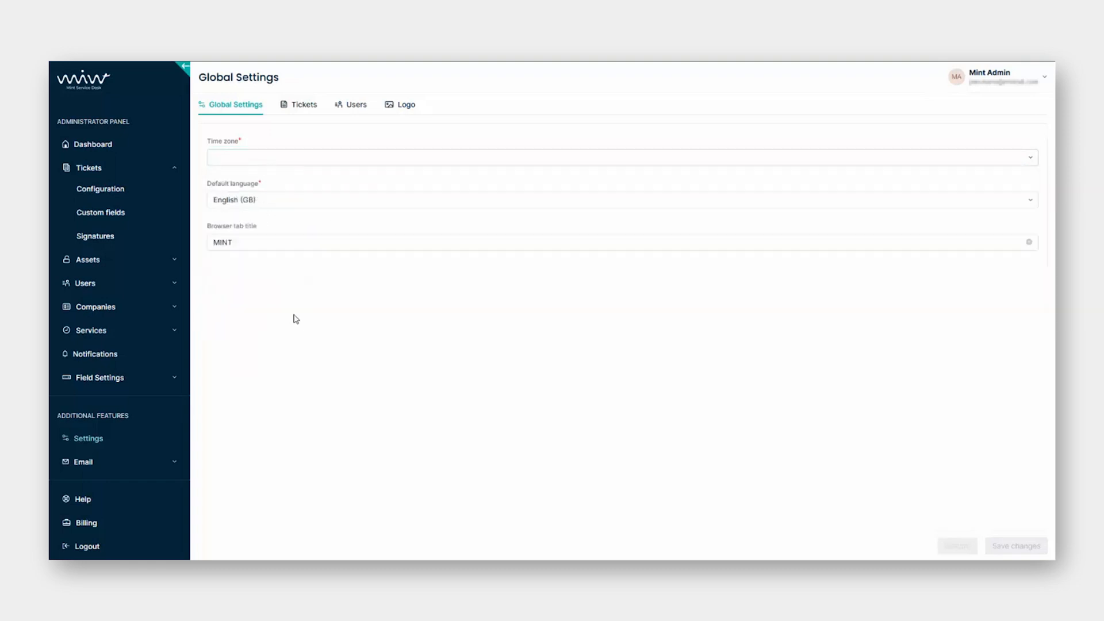
{"action": "left_click", "coordinate": [284, 198]}
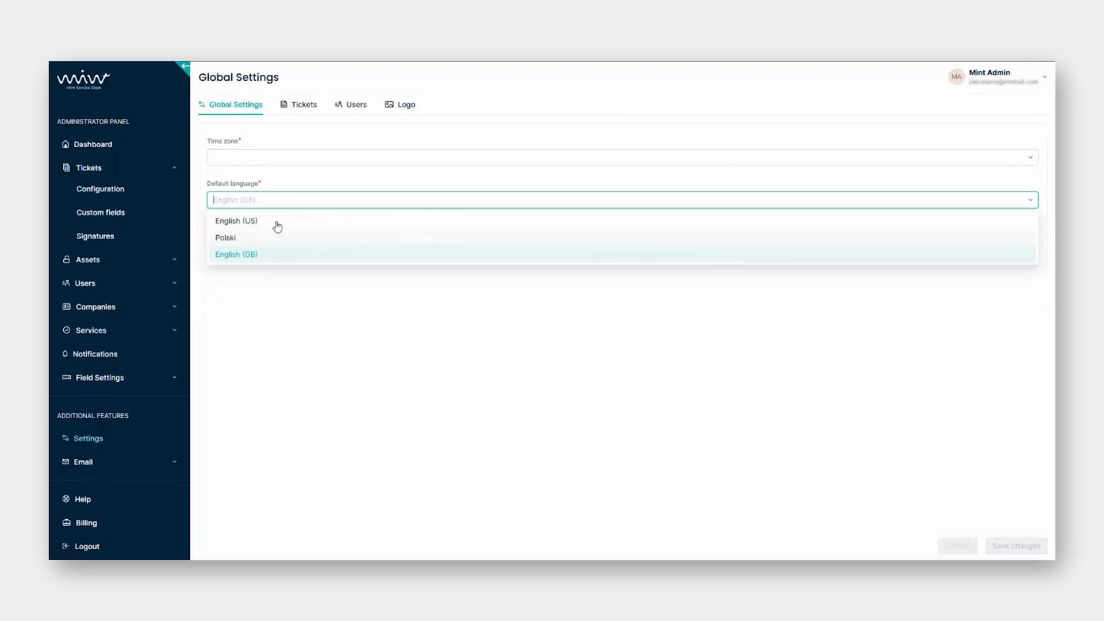
{"action": "left_click", "coordinate": [315, 329]}
Change the browser tab title to MINT SD, then leave for the Tickets settings.
{"action": "left_click", "coordinate": [285, 244]}
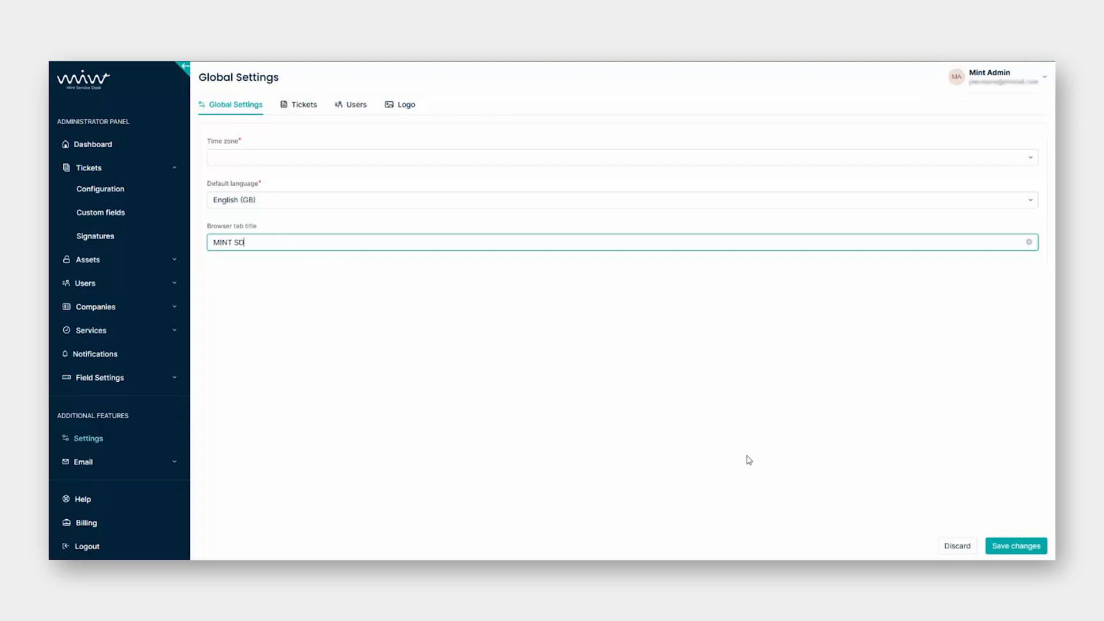
{"action": "left_click", "coordinate": [1015, 547]}
{"action": "left_click", "coordinate": [304, 108]}
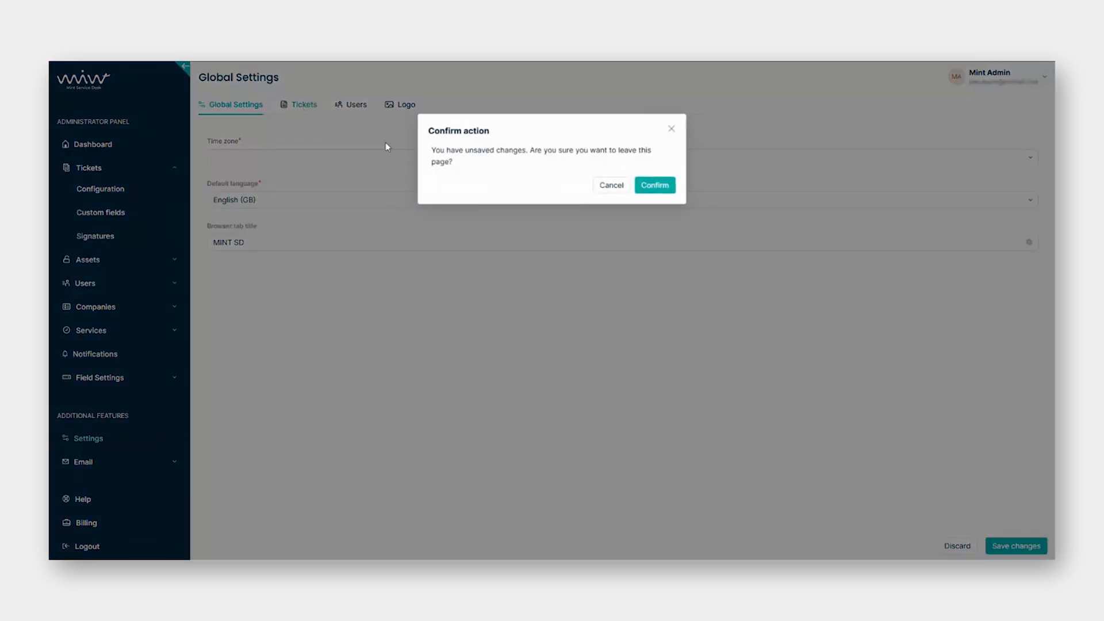
{"action": "left_click", "coordinate": [652, 192]}
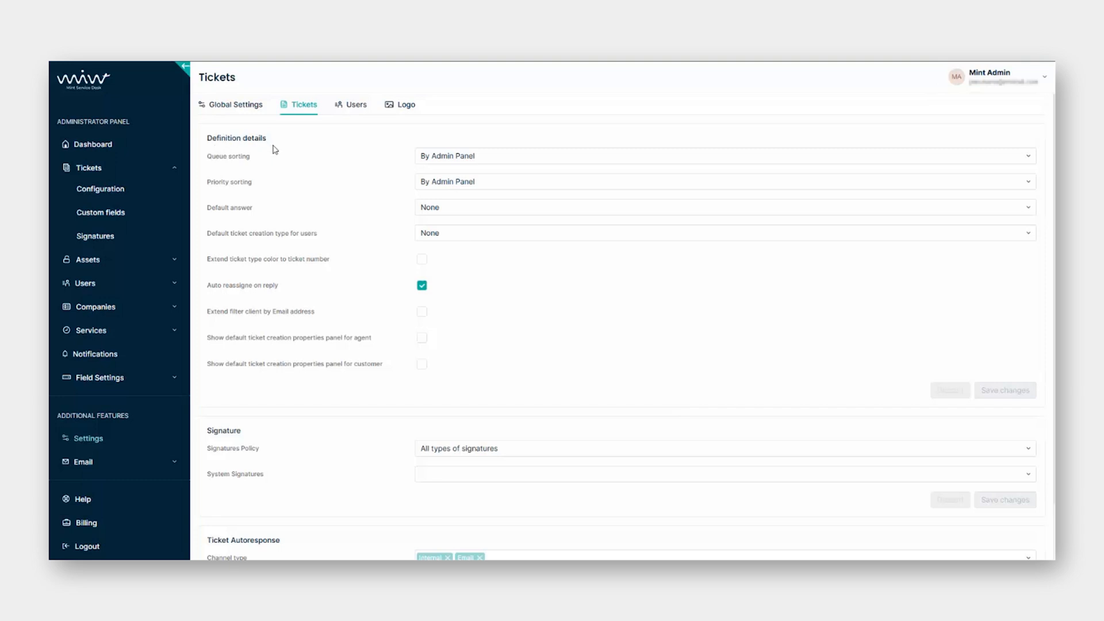
Keep queue and priority sorting By Admin Panel, default answer and creation type None.
{"action": "scroll", "coordinate": [291, 212], "scroll_direction": "down", "scroll_amount": 2}
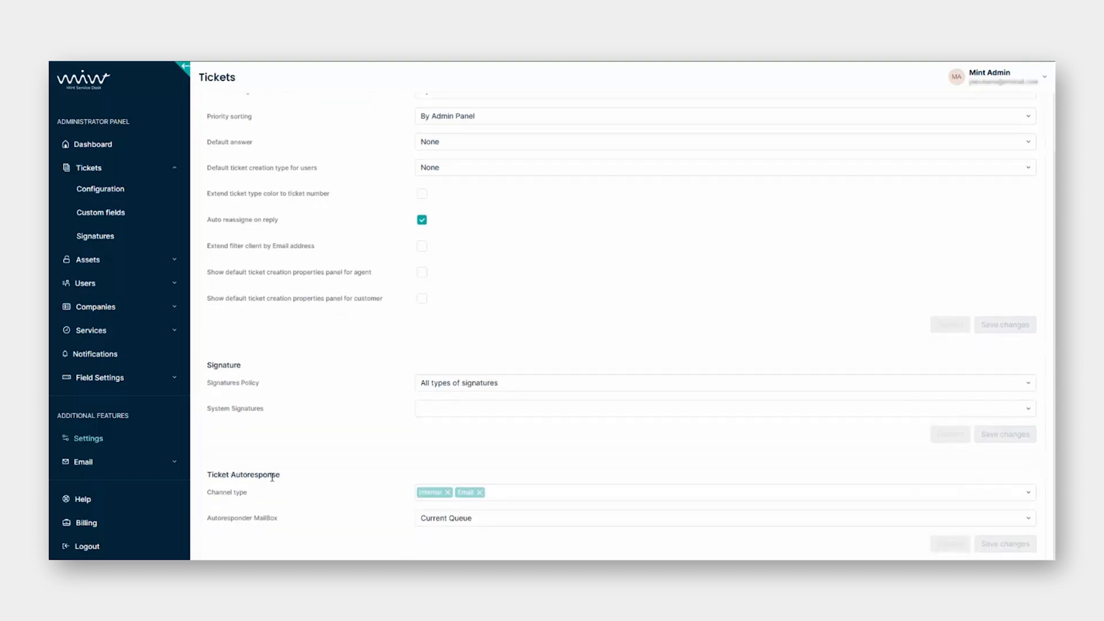
{"action": "scroll", "coordinate": [312, 260], "scroll_direction": "up", "scroll_amount": 2}
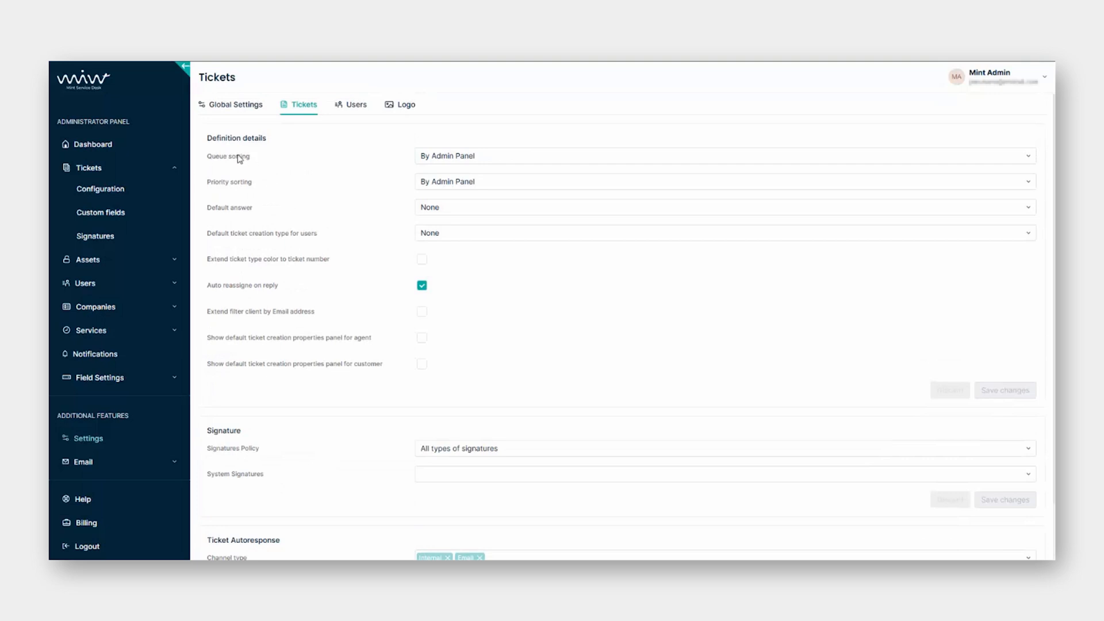
{"action": "left_click", "coordinate": [507, 157]}
{"action": "left_click", "coordinate": [512, 158]}
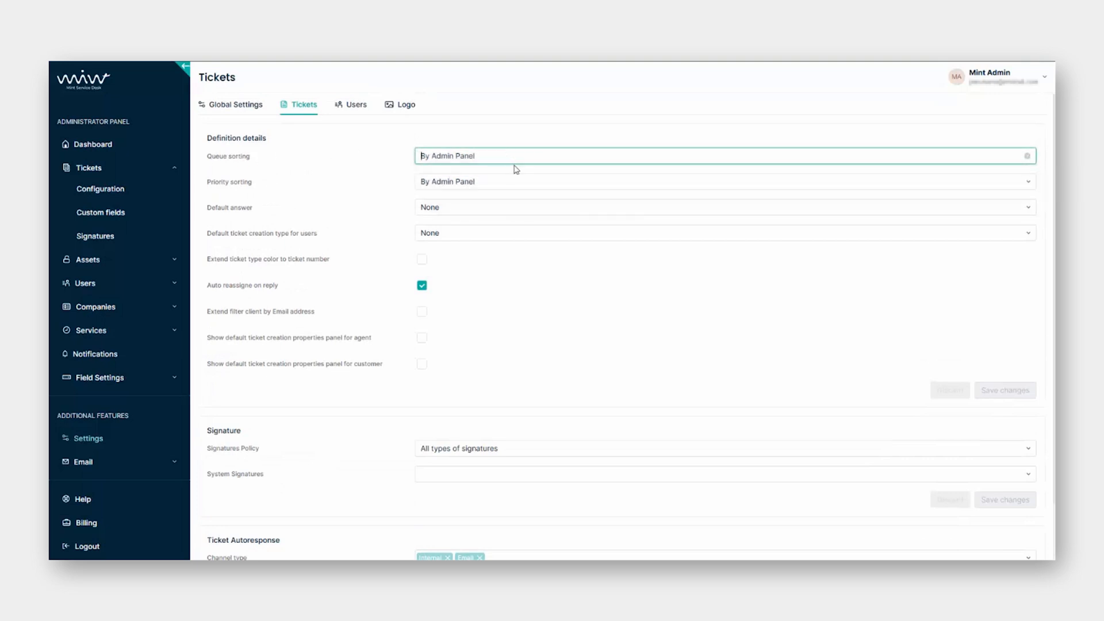
{"action": "left_click", "coordinate": [518, 181]}
{"action": "left_click", "coordinate": [569, 283]}
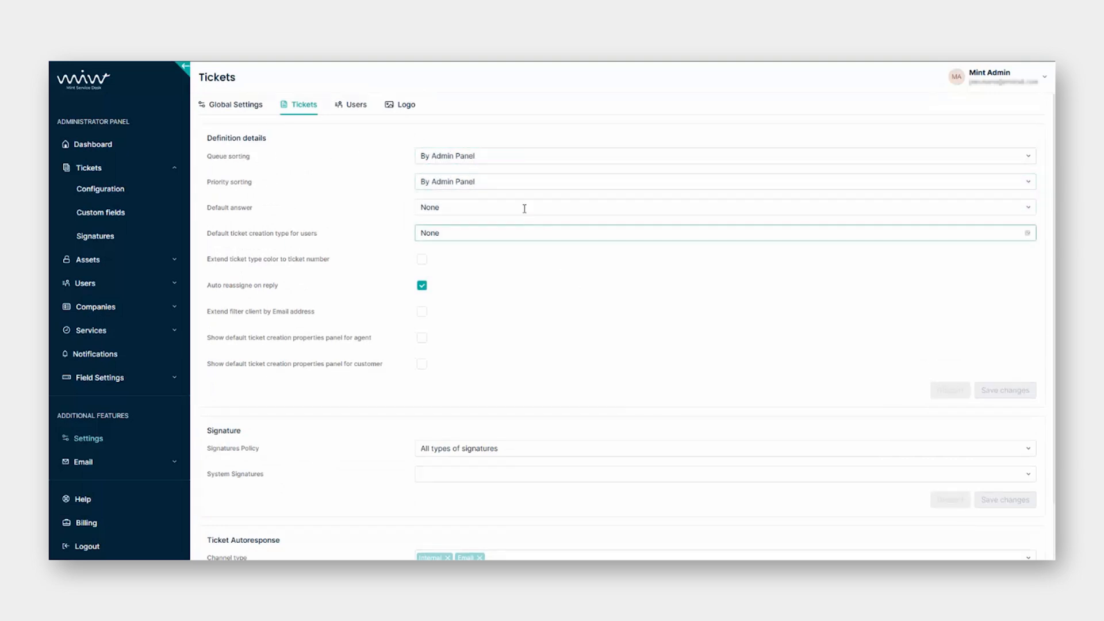
{"action": "left_click", "coordinate": [522, 207]}
{"action": "left_click", "coordinate": [525, 277]}
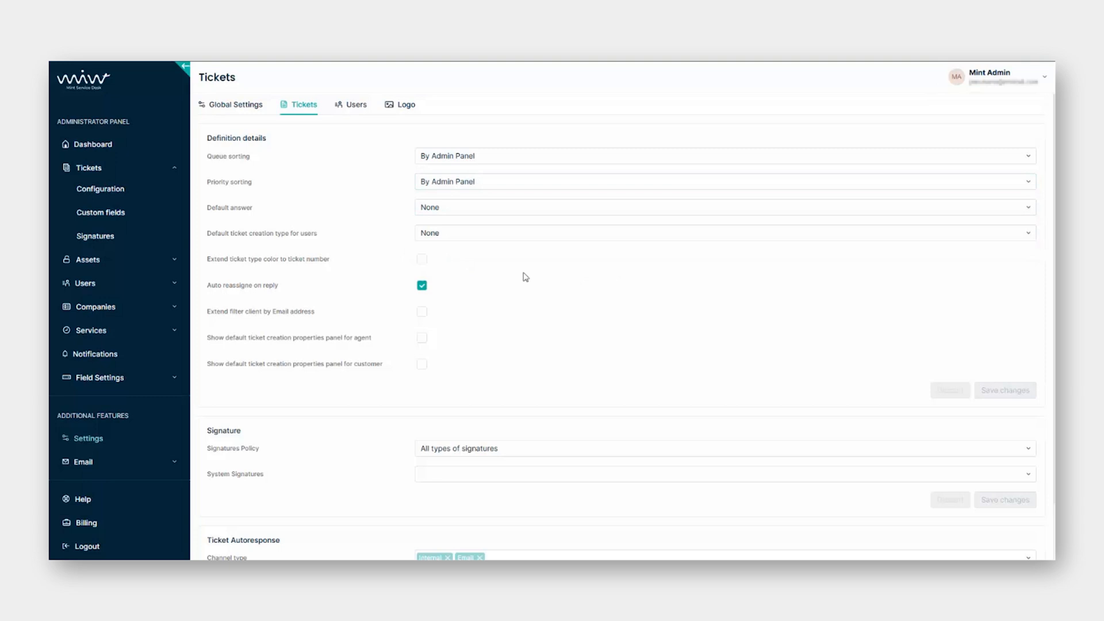
{"action": "left_click", "coordinate": [512, 233]}
{"action": "left_click", "coordinate": [506, 323]}
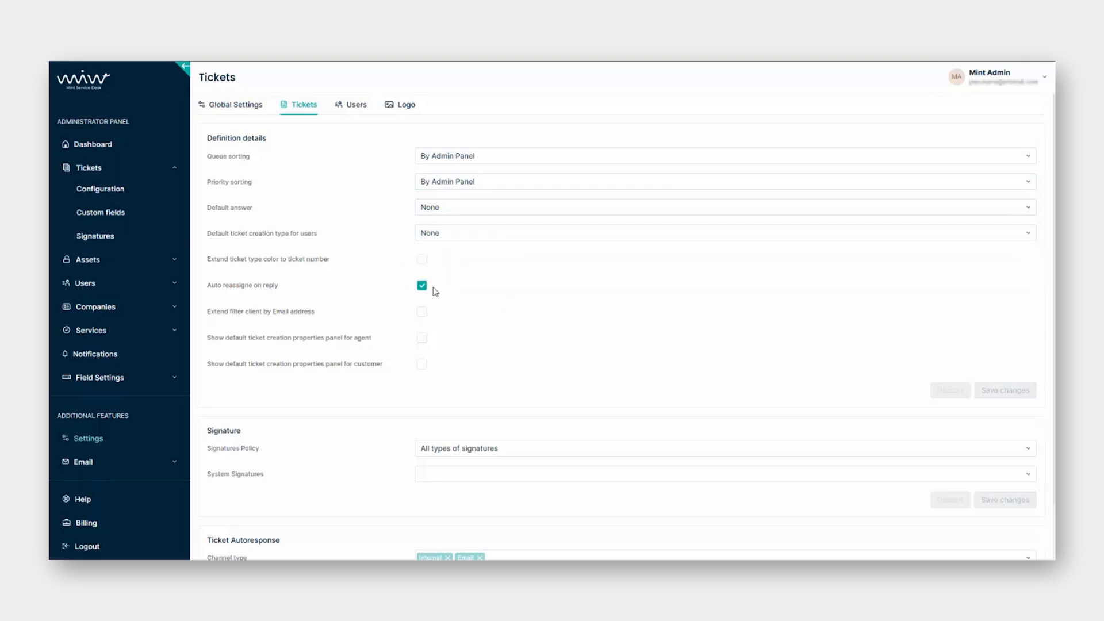
Leave ticket type colour, email client filtering and creation properties panels switched off.
{"action": "left_click", "coordinate": [421, 259]}
{"action": "left_click", "coordinate": [421, 259]}
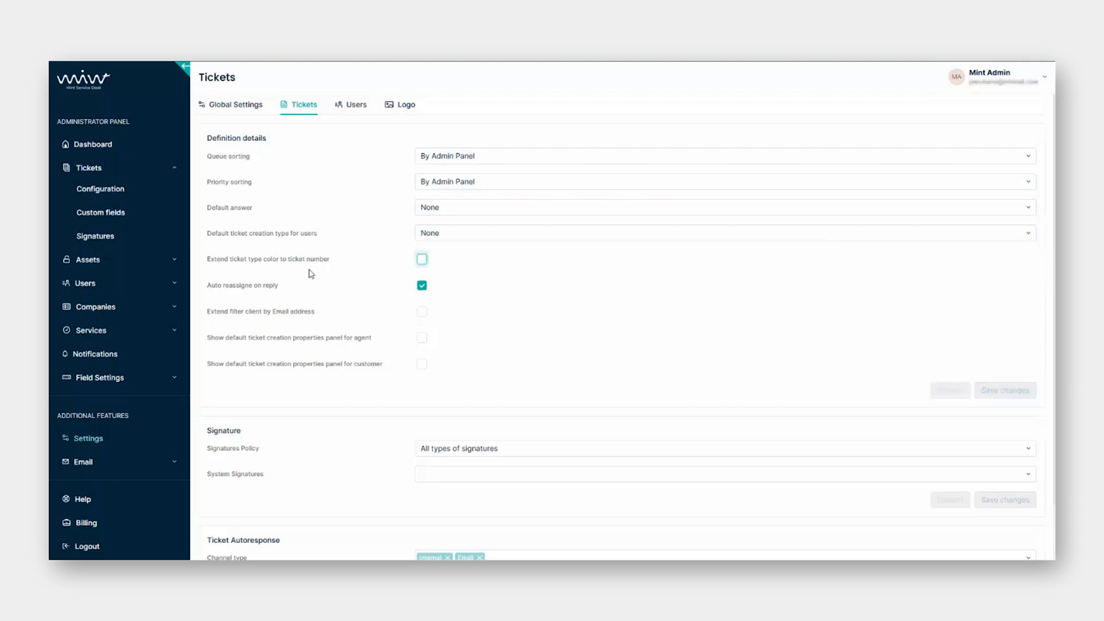
{"action": "left_click", "coordinate": [422, 311]}
{"action": "left_click", "coordinate": [421, 312]}
{"action": "left_click", "coordinate": [421, 338]}
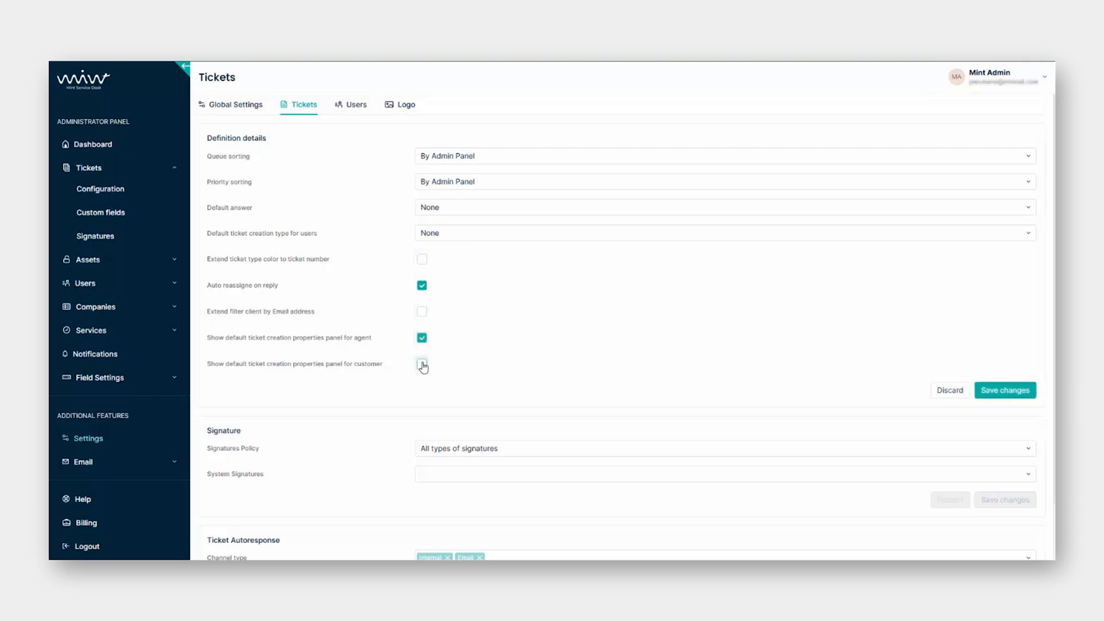
{"action": "left_click", "coordinate": [422, 364]}
{"action": "left_click", "coordinate": [422, 364]}
{"action": "left_click", "coordinate": [421, 338]}
Keep all signature types allowed and autoresponder mailbox Current Queue, then go to Users settings.
{"action": "scroll", "coordinate": [456, 339], "scroll_direction": "down", "scroll_amount": 1}
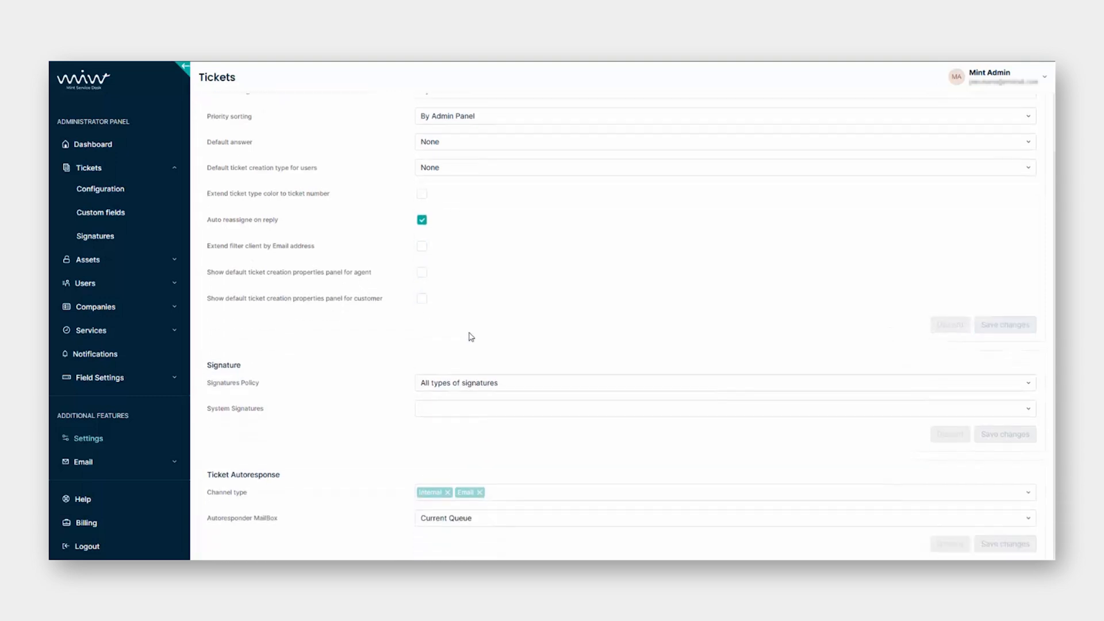
{"action": "left_click", "coordinate": [508, 381]}
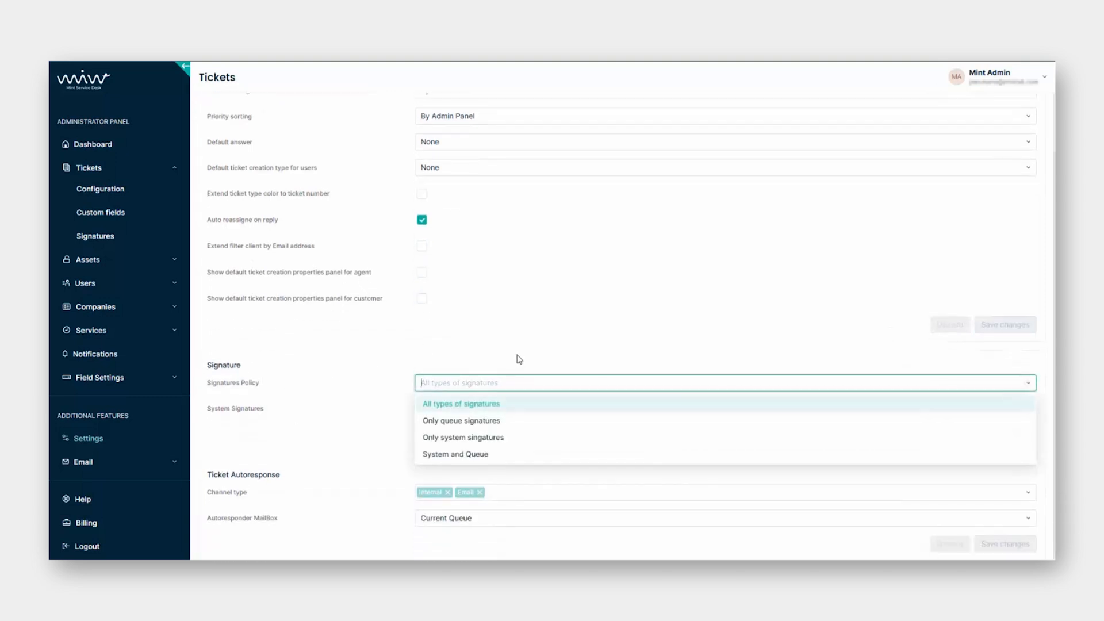
{"action": "left_click", "coordinate": [518, 360]}
{"action": "left_click", "coordinate": [498, 412]}
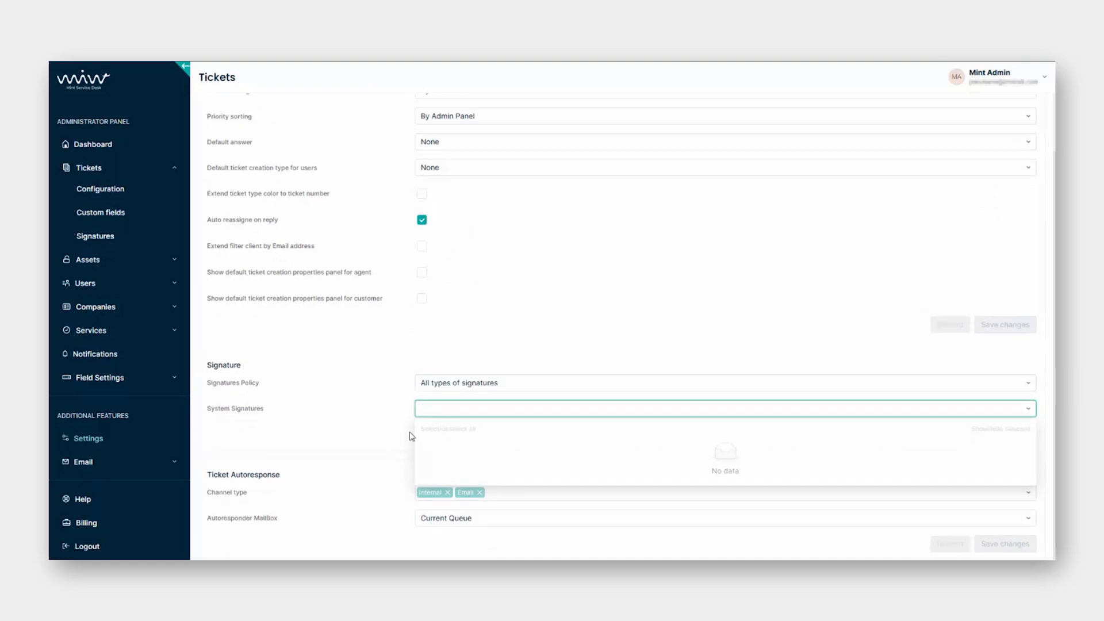
{"action": "left_click", "coordinate": [388, 417]}
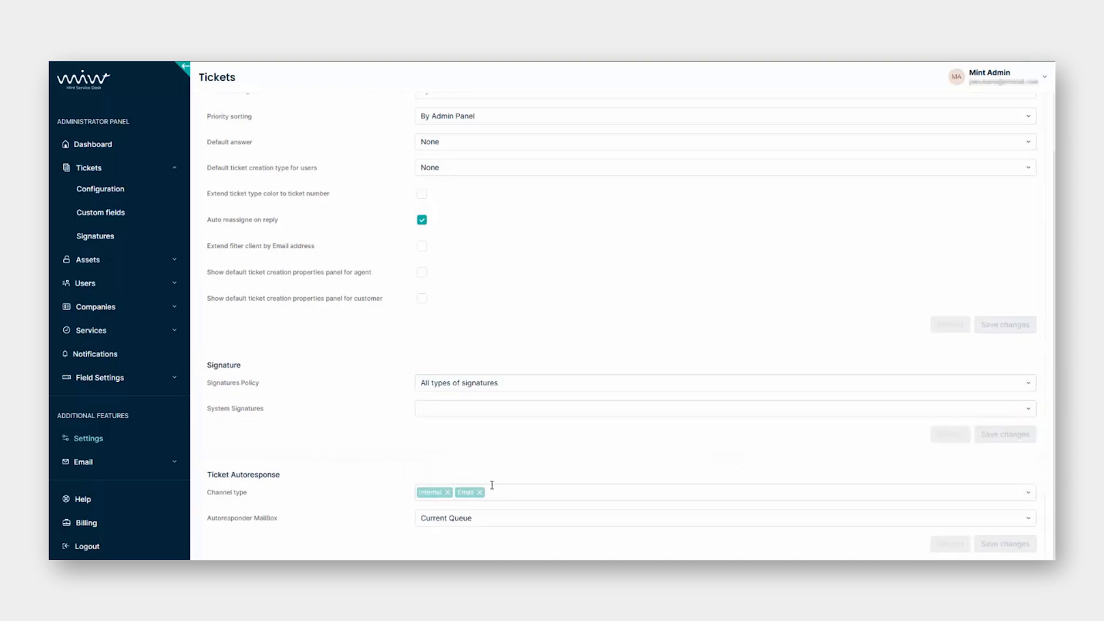
{"action": "left_click", "coordinate": [509, 492]}
{"action": "left_click", "coordinate": [519, 494]}
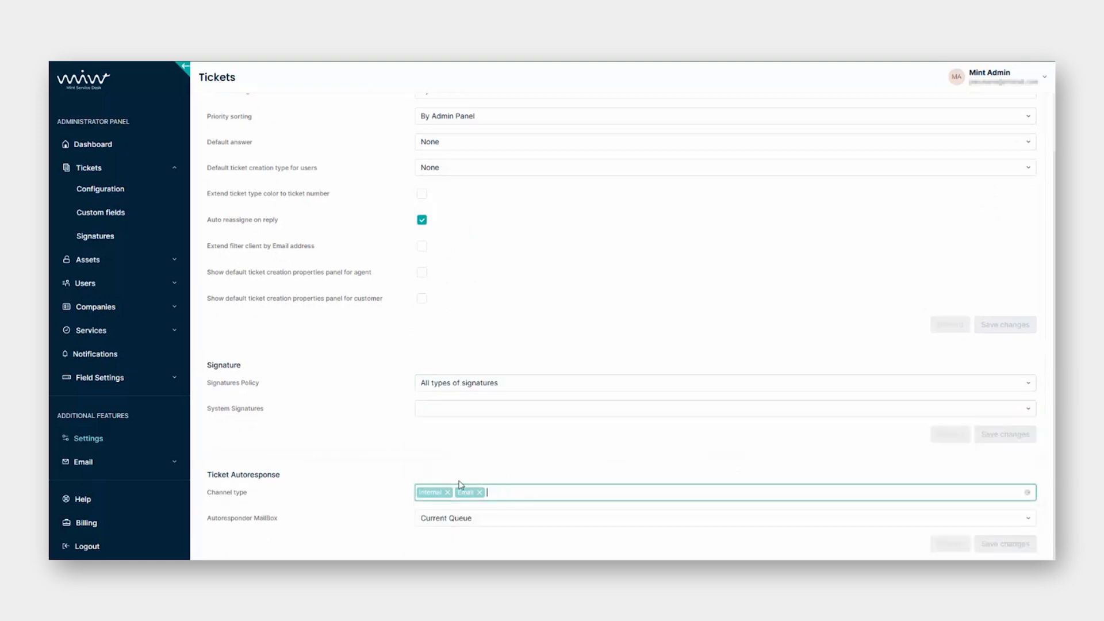
{"action": "left_click", "coordinate": [473, 517]}
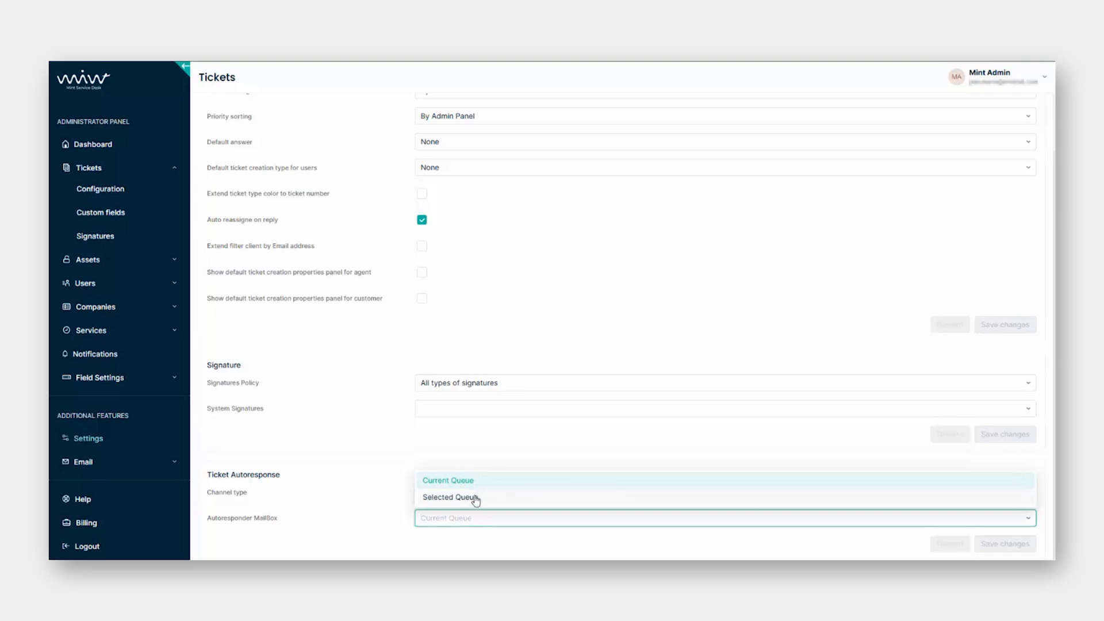
{"action": "left_click", "coordinate": [384, 514]}
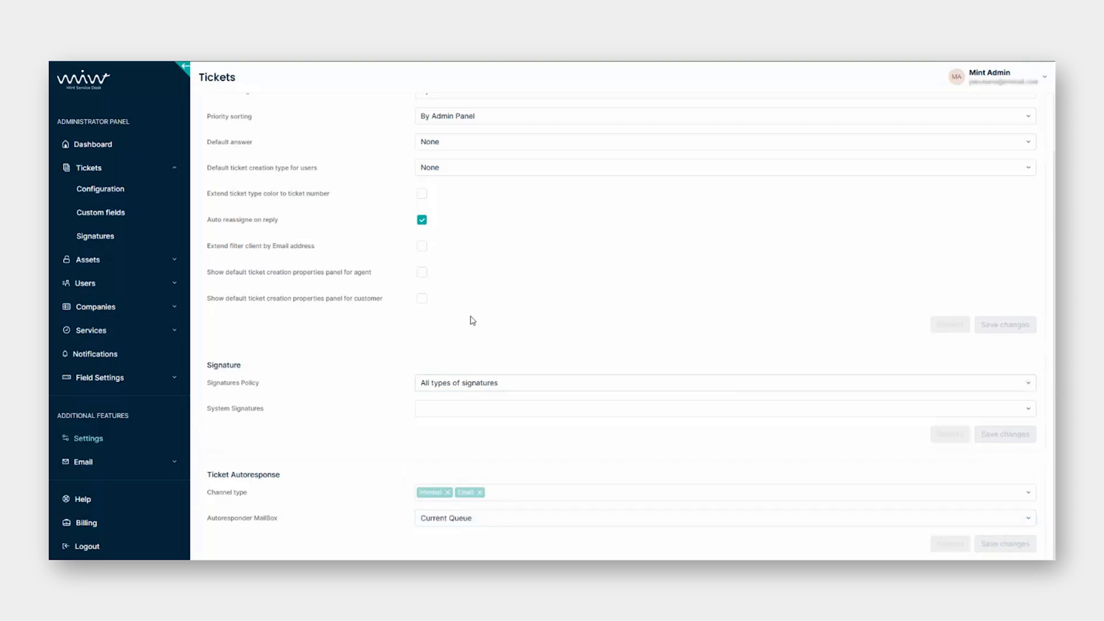
{"action": "scroll", "coordinate": [471, 315], "scroll_direction": "up", "scroll_amount": 3}
{"action": "left_click", "coordinate": [345, 106]}
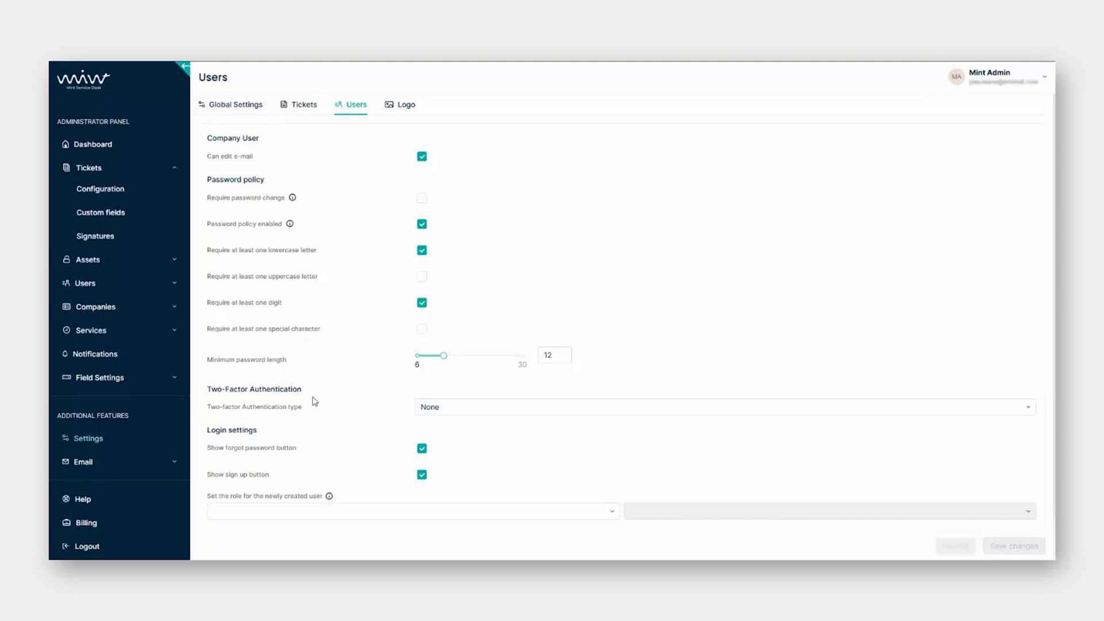
Keep two-factor authentication at None and minimum password length 12, then open Logo settings.
{"action": "scroll", "coordinate": [262, 437], "scroll_direction": "down", "scroll_amount": 1}
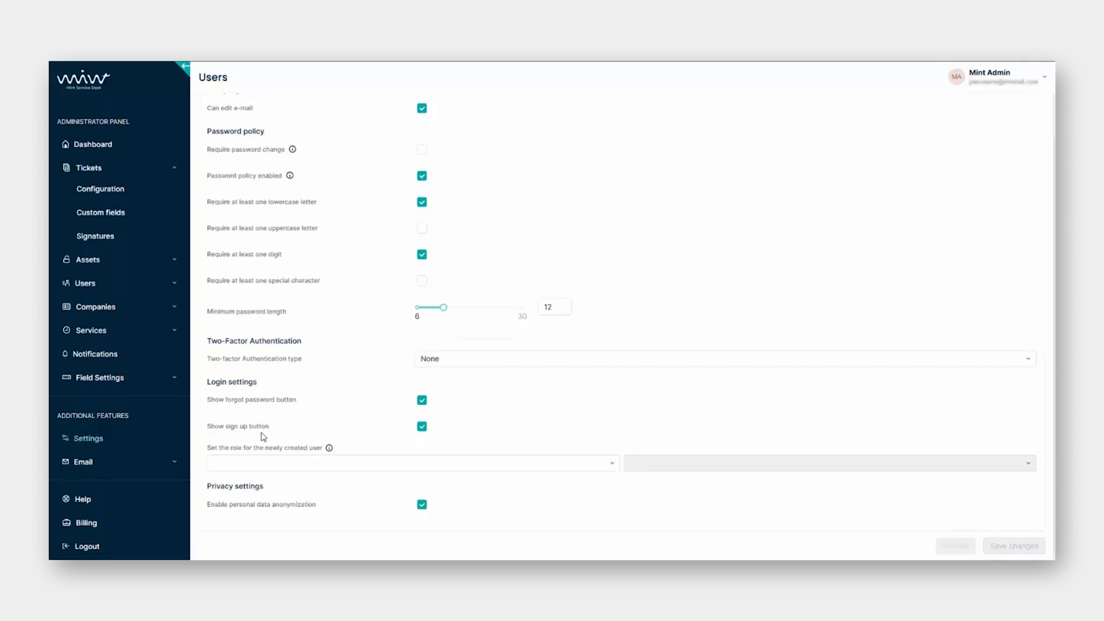
{"action": "scroll", "coordinate": [309, 405], "scroll_direction": "up", "scroll_amount": 1}
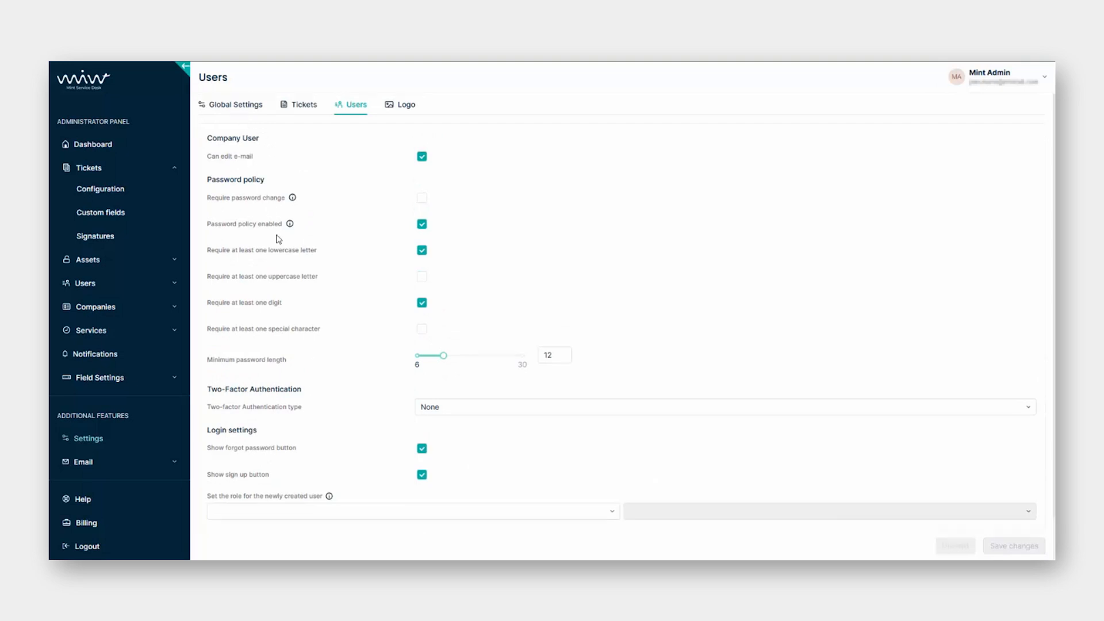
{"action": "scroll", "coordinate": [302, 388], "scroll_direction": "down", "scroll_amount": 1}
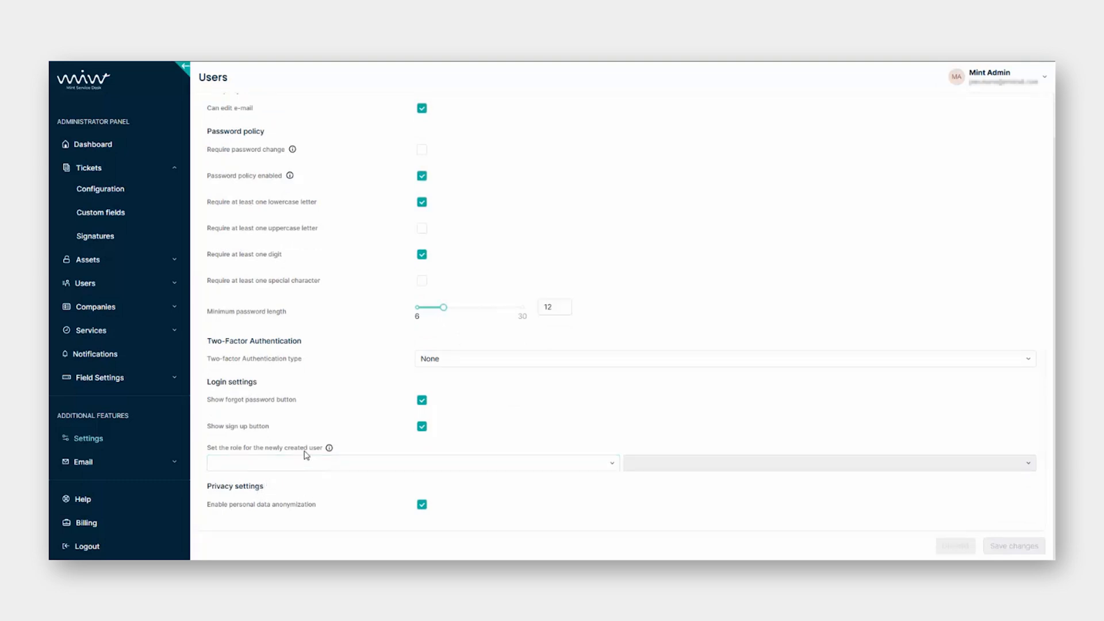
{"action": "scroll", "coordinate": [303, 443], "scroll_direction": "up", "scroll_amount": 1}
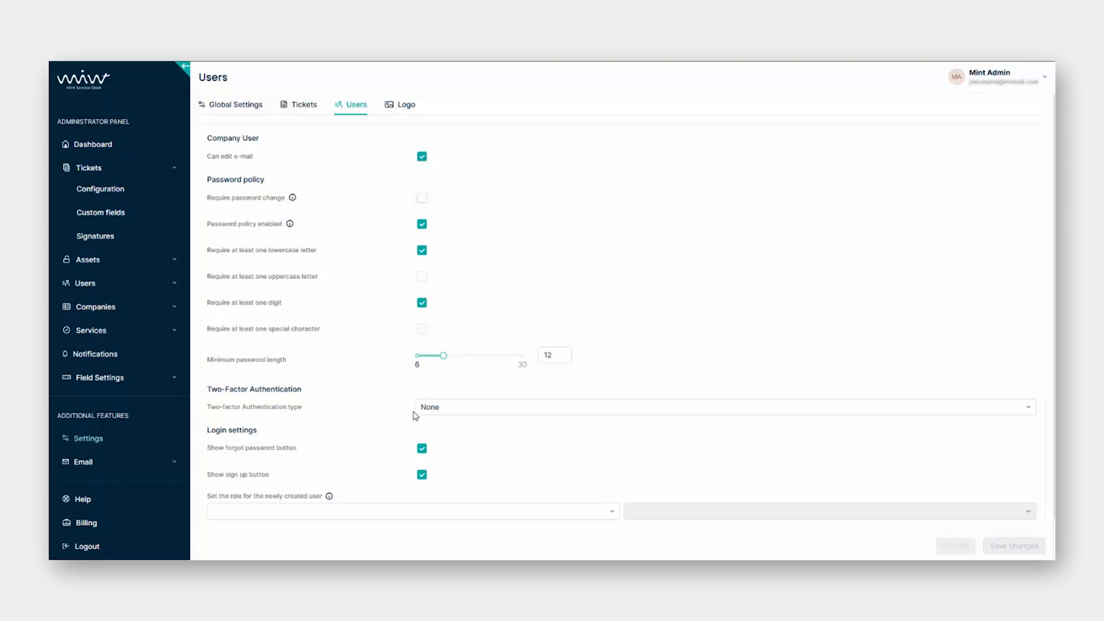
{"action": "left_click", "coordinate": [417, 407]}
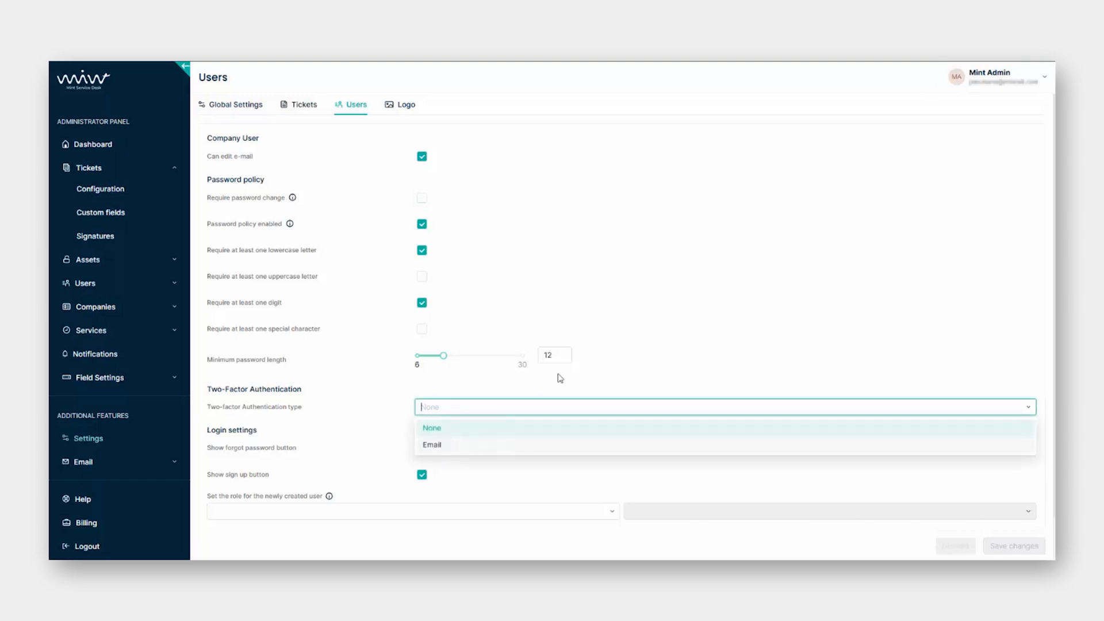
{"action": "left_click", "coordinate": [615, 352]}
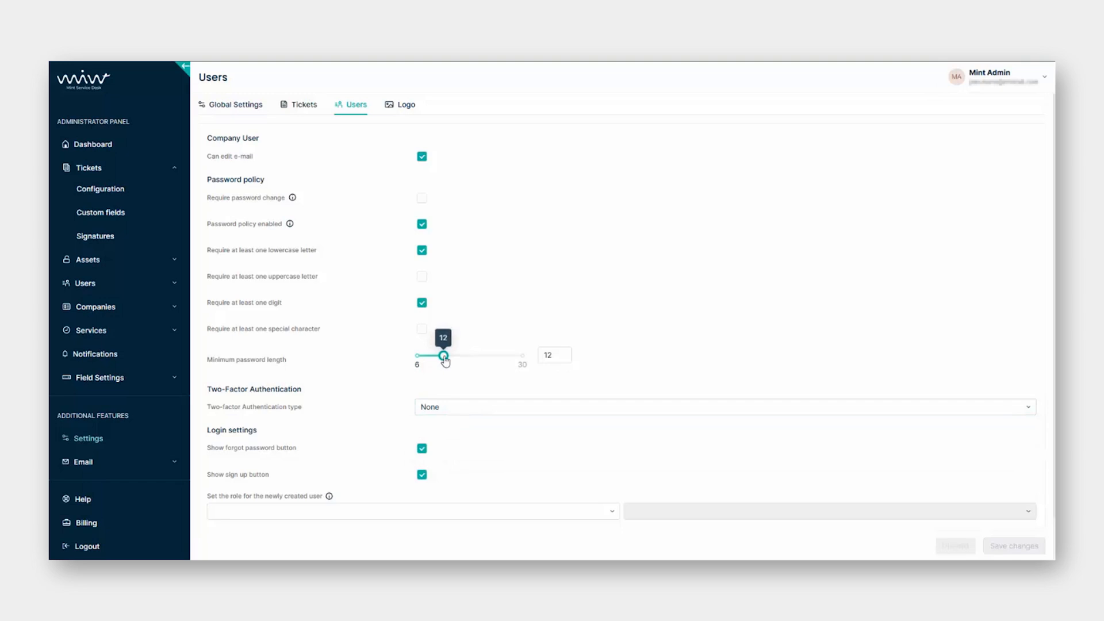
{"action": "mouse_move", "coordinate": [443, 362]}
{"action": "left_mouse_down"}
{"action": "mouse_move", "coordinate": [477, 362]}
{"action": "mouse_move", "coordinate": [445, 362]}
{"action": "left_mouse_up"}
{"action": "left_click", "coordinate": [399, 106]}
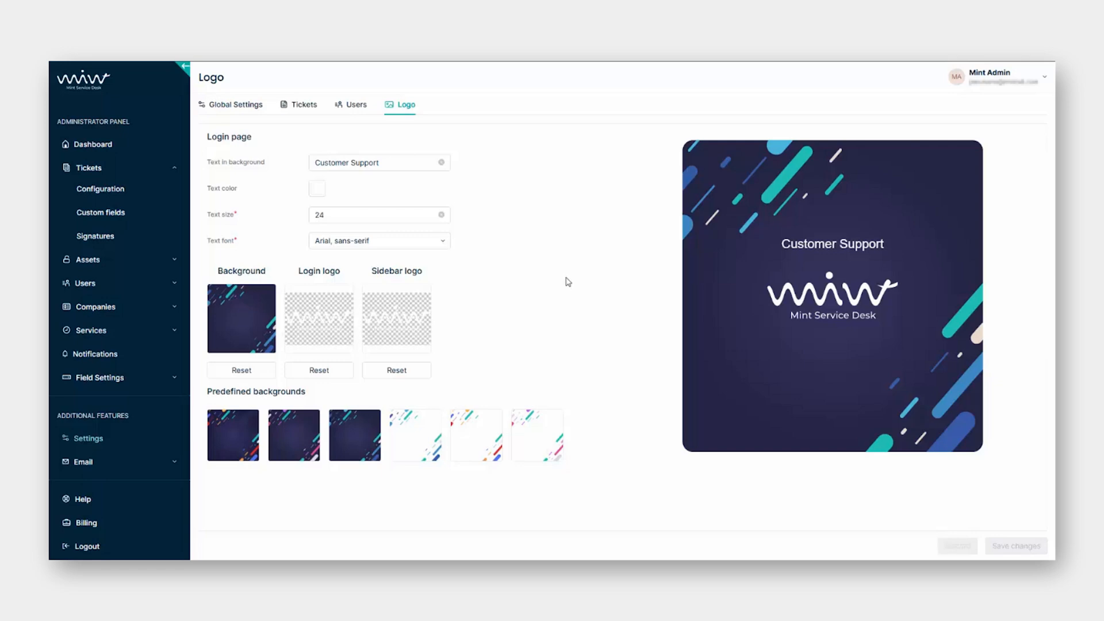
Preview the 4th, 5th and 6th login backgrounds, then restore the dark one.
{"action": "left_click", "coordinate": [416, 437]}
{"action": "left_click", "coordinate": [475, 444]}
{"action": "left_click", "coordinate": [516, 448]}
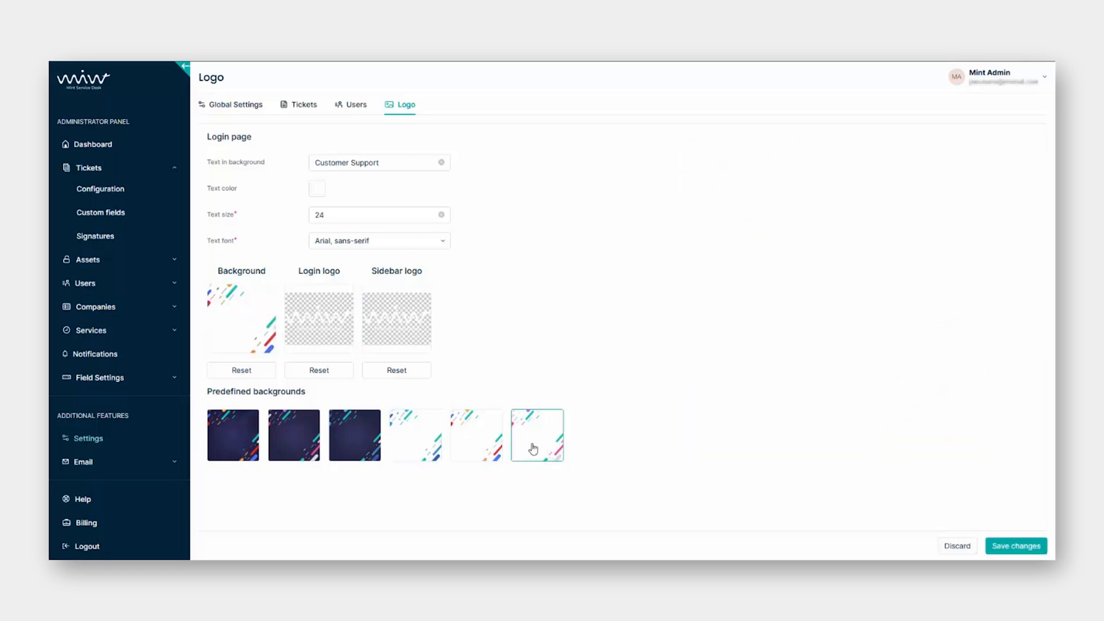
{"action": "left_click", "coordinate": [297, 442]}
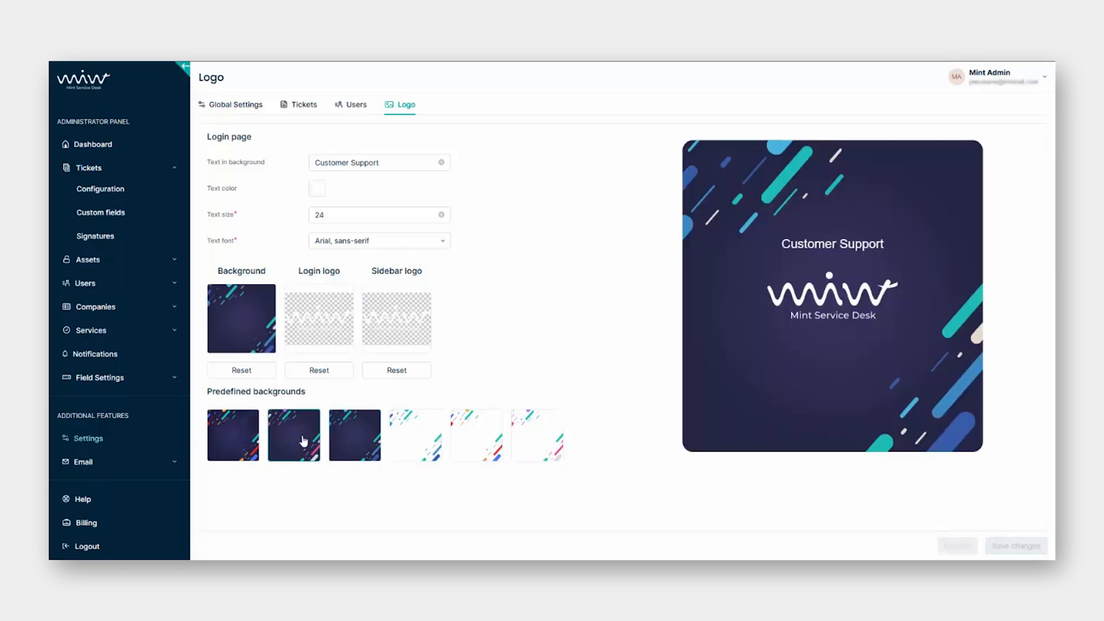
Keep the Arial login font, view Global Settings, and return to the Dashboard.
{"action": "left_click", "coordinate": [361, 241]}
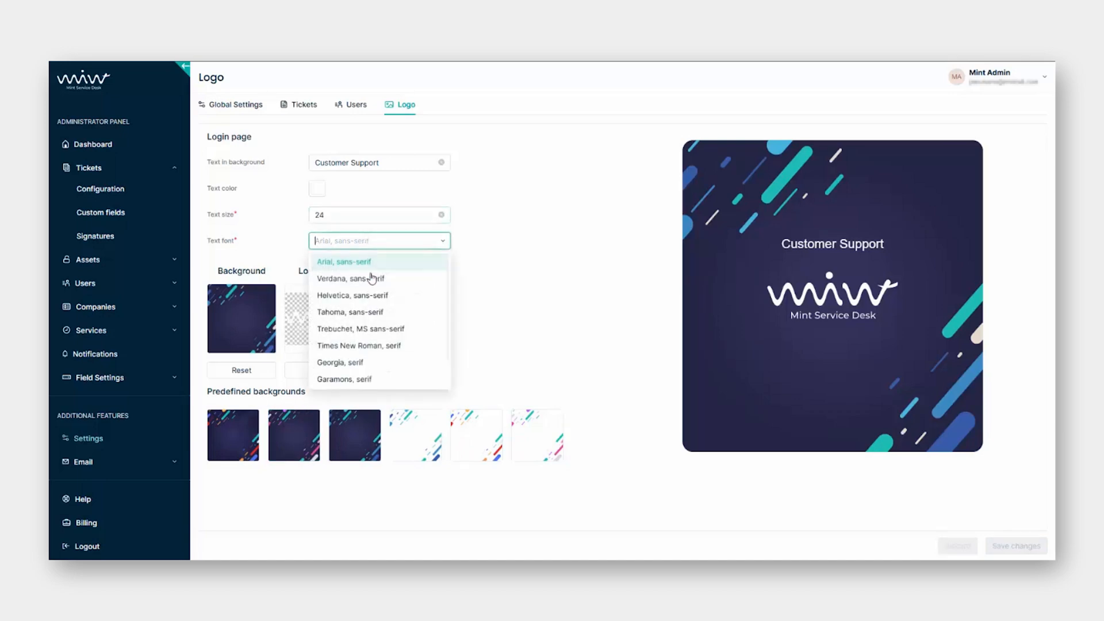
{"action": "left_click", "coordinate": [498, 275]}
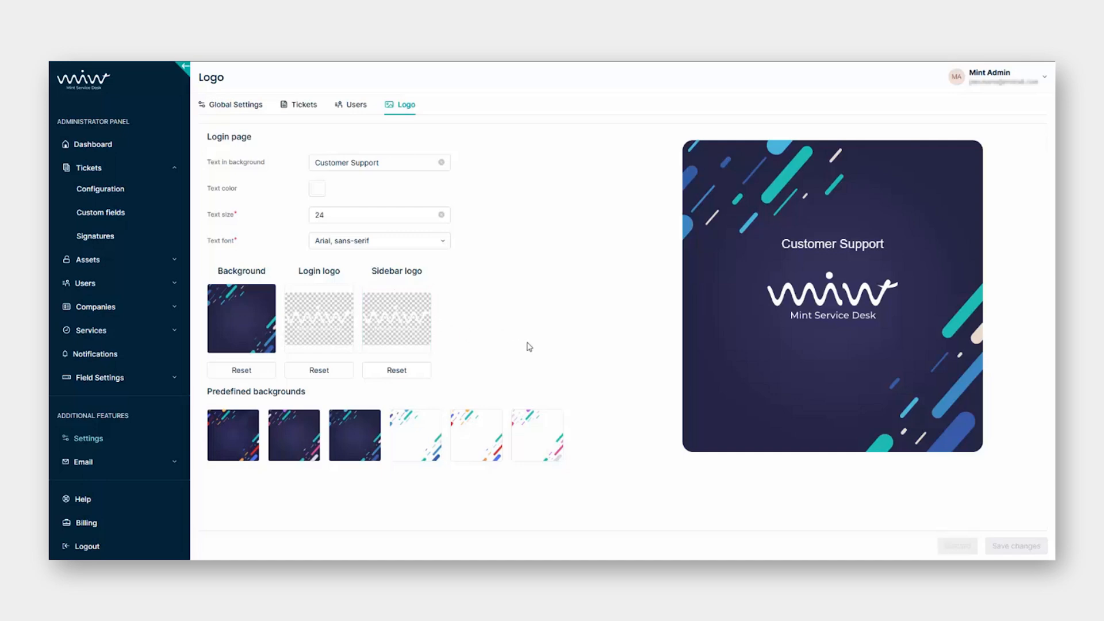
{"action": "left_click", "coordinate": [234, 105]}
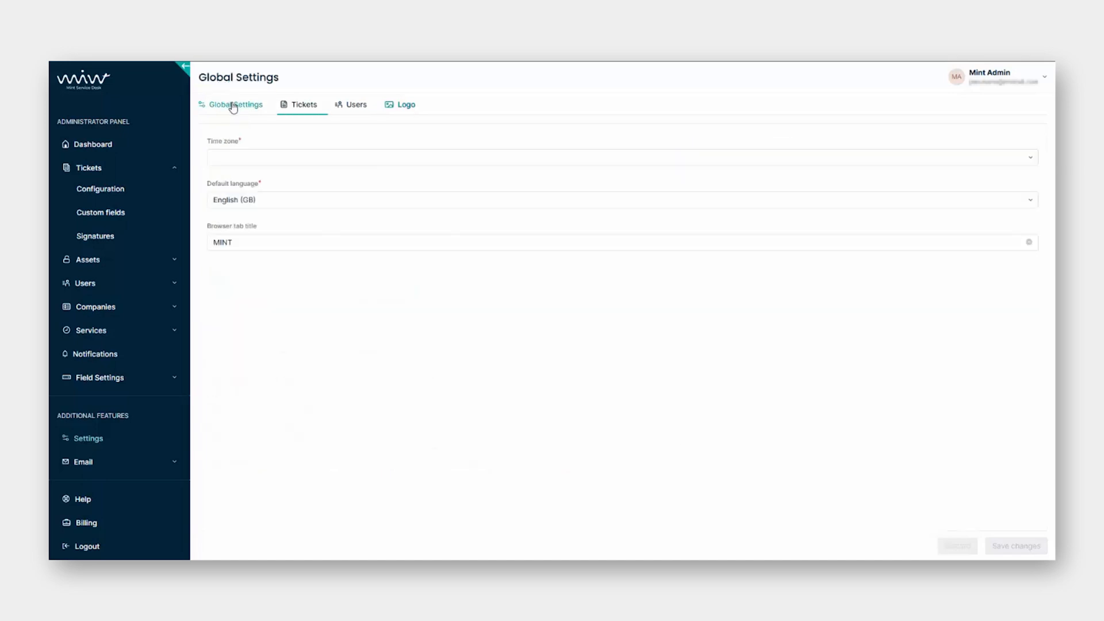
{"action": "left_click", "coordinate": [118, 149]}
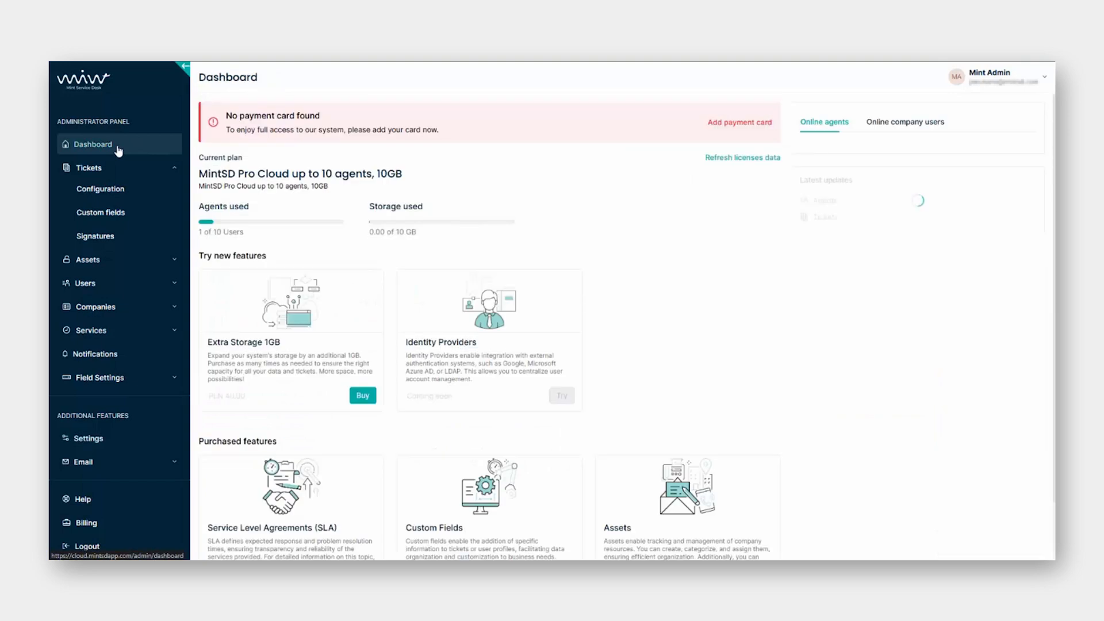